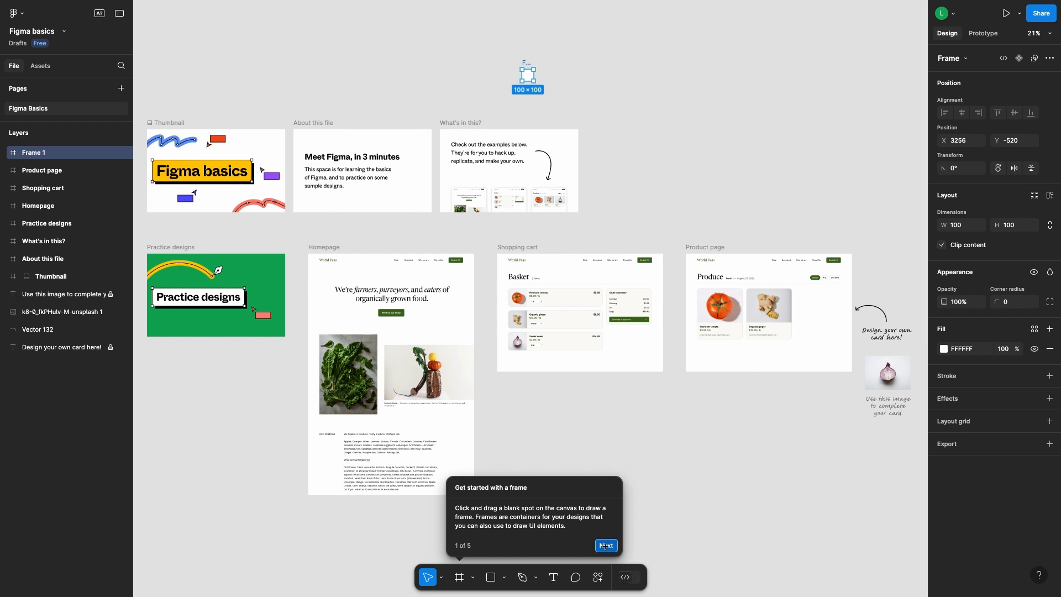
Go through the remaining onboarding tips until the tour is finished
{"action": "left_click", "coordinate": [606, 545]}
{"action": "left_click", "coordinate": [701, 545]}
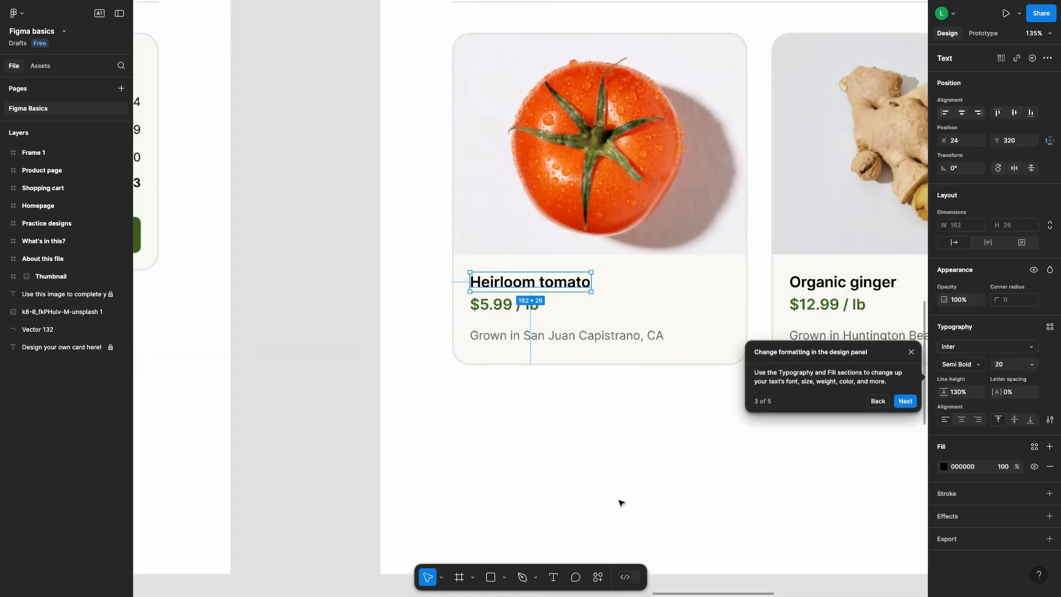
{"action": "left_click", "coordinate": [902, 400]}
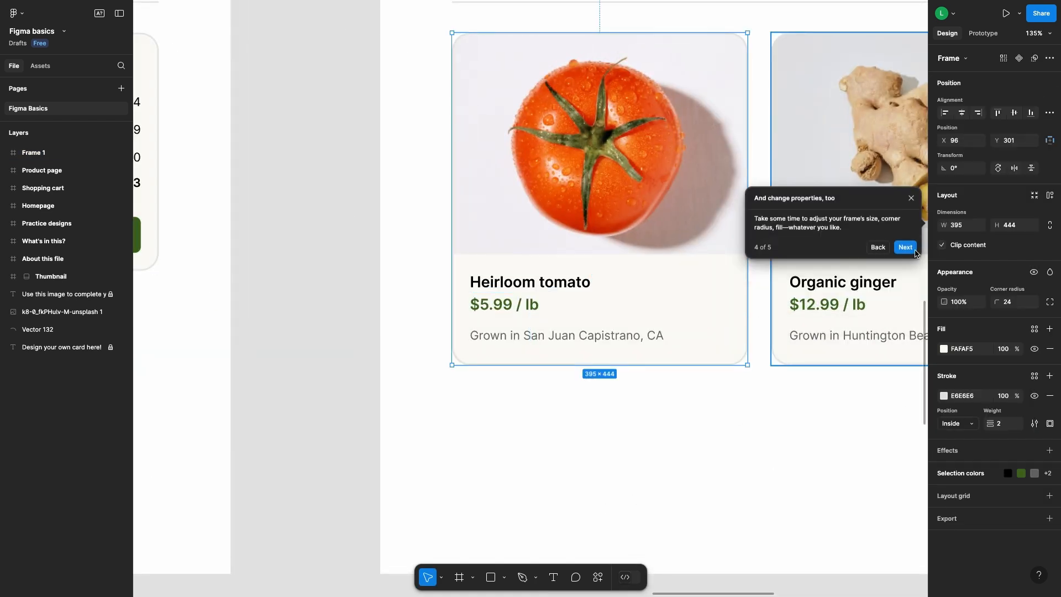
{"action": "left_click", "coordinate": [904, 249]}
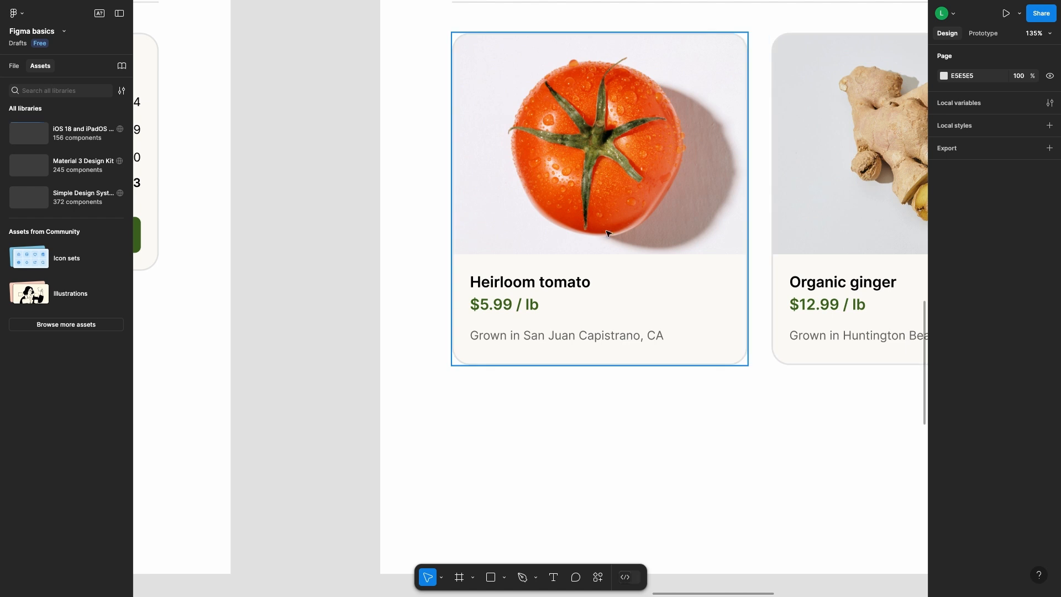
Delete all the sample frames, the arrow and the onion image from the canvas
{"action": "scroll", "coordinate": [635, 209], "scroll_direction": "up", "scroll_amount": 3}
{"action": "scroll", "coordinate": [635, 210], "scroll_direction": "down", "scroll_amount": 5}
{"action": "scroll", "coordinate": [634, 209], "scroll_direction": "down", "scroll_amount": 10}
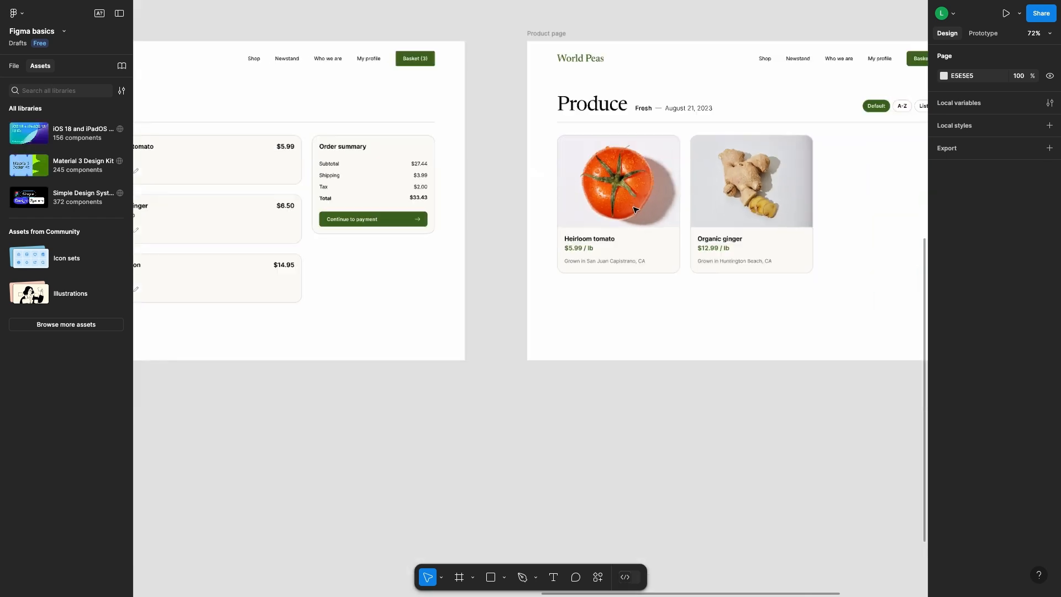
{"action": "scroll", "coordinate": [409, 160], "scroll_direction": "left", "scroll_amount": 4}
{"action": "scroll", "coordinate": [409, 160], "scroll_direction": "up", "scroll_amount": 2}
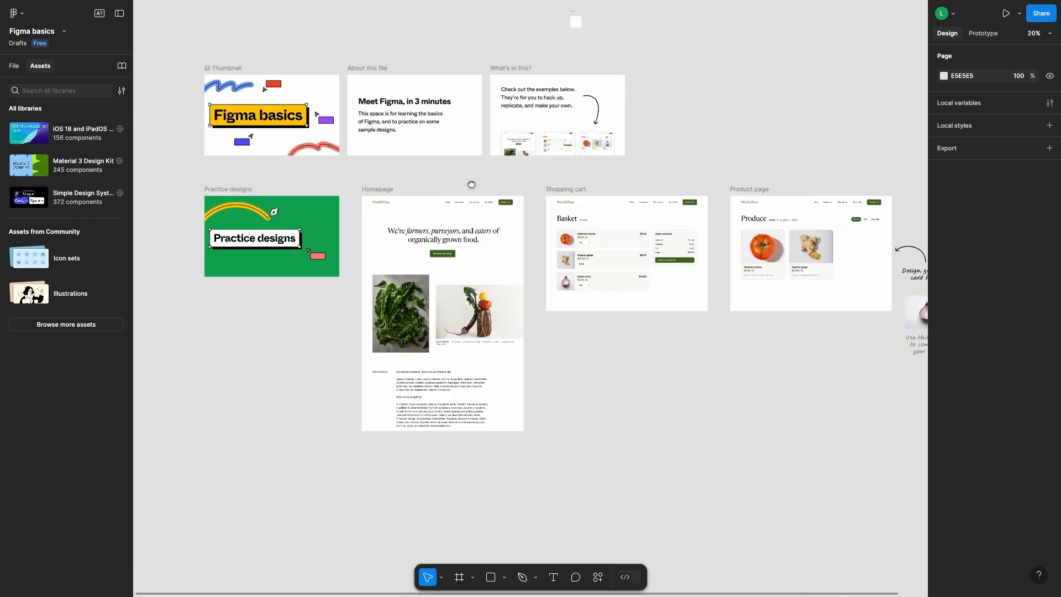
{"action": "scroll", "coordinate": [449, 192], "scroll_direction": "down", "scroll_amount": 2}
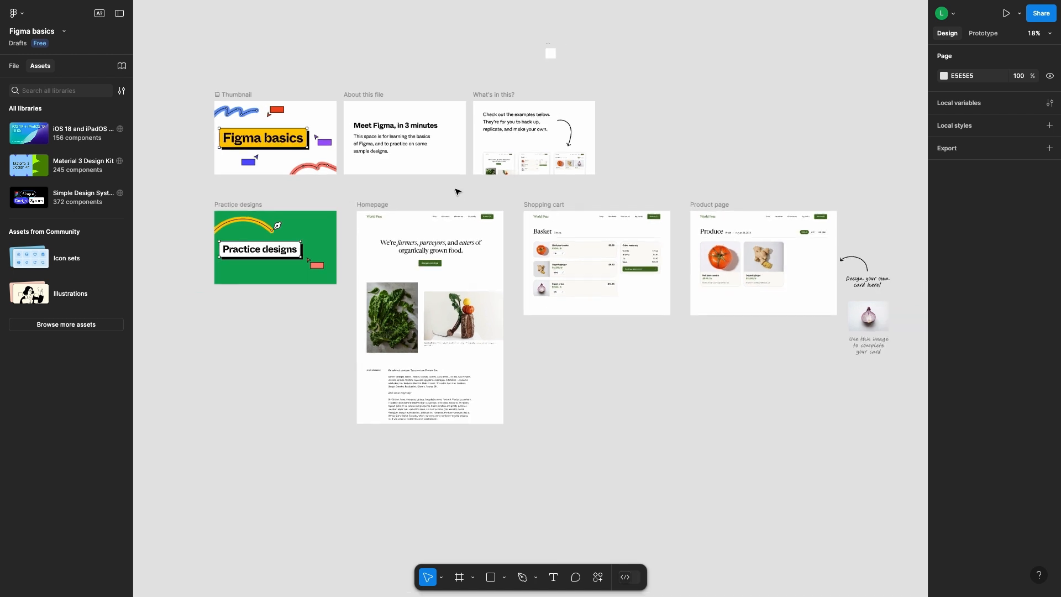
{"action": "left_click_drag", "start_coordinate": [196, 62], "coordinate": [855, 485]}
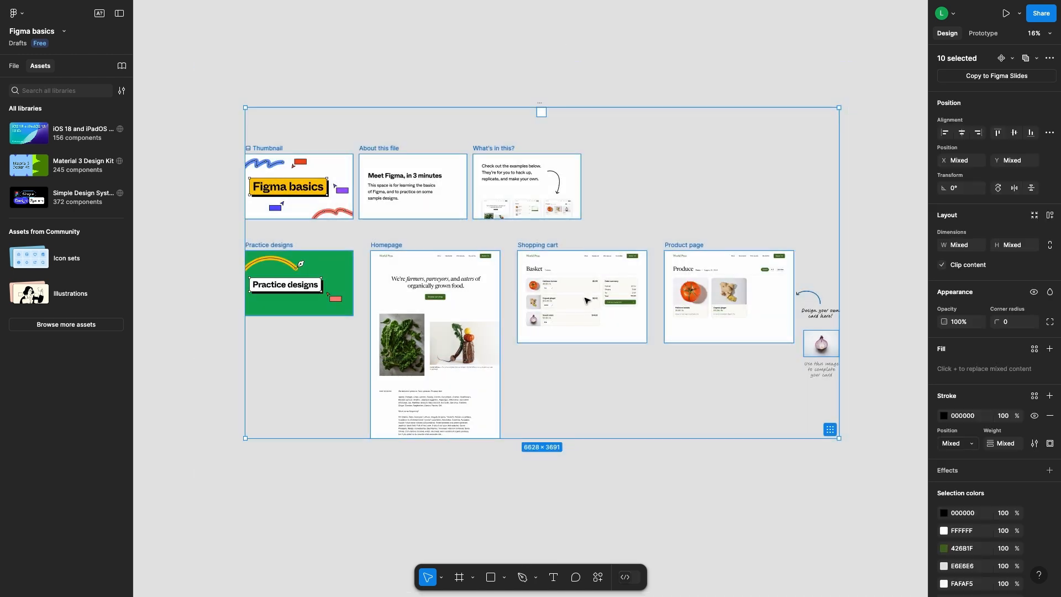
{"action": "key", "text": "Delete"}
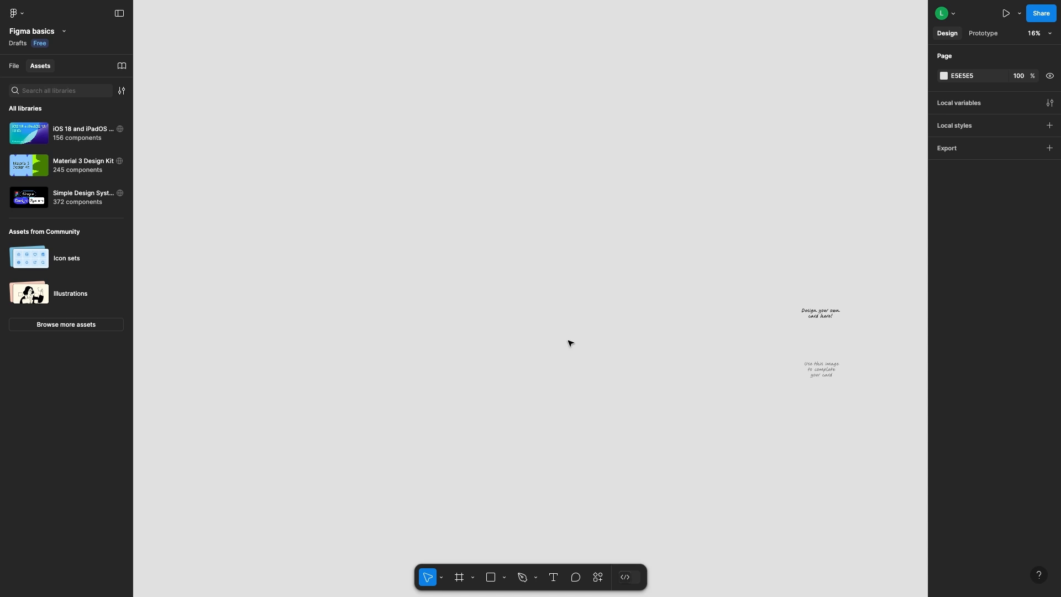
Delete the two remaining locked text layers, "Use this image to complete your card" and "Design your own card here!"
{"action": "scroll", "coordinate": [517, 333], "scroll_direction": "up", "scroll_amount": 10}
{"action": "left_click", "coordinate": [11, 68]}
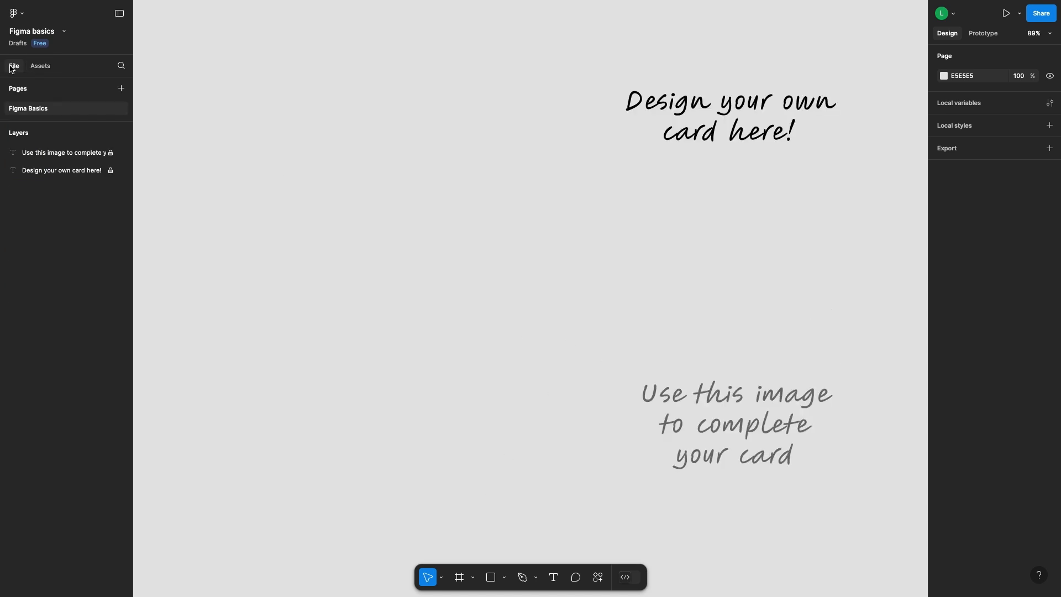
{"action": "left_click", "coordinate": [39, 154]}
{"action": "key", "text": "Delete"}
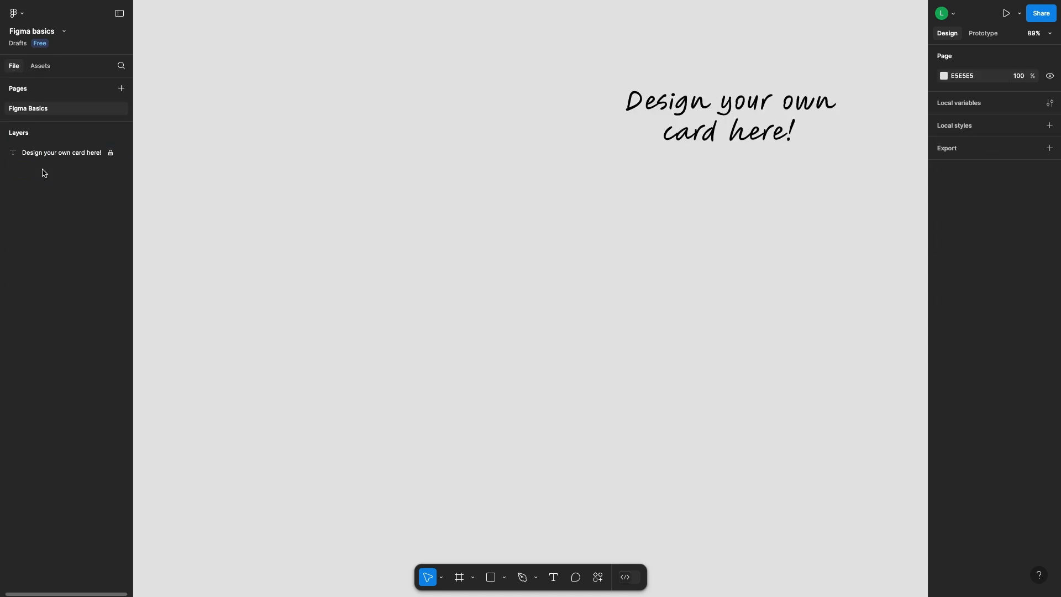
{"action": "left_click", "coordinate": [40, 154]}
{"action": "key", "text": "Delete"}
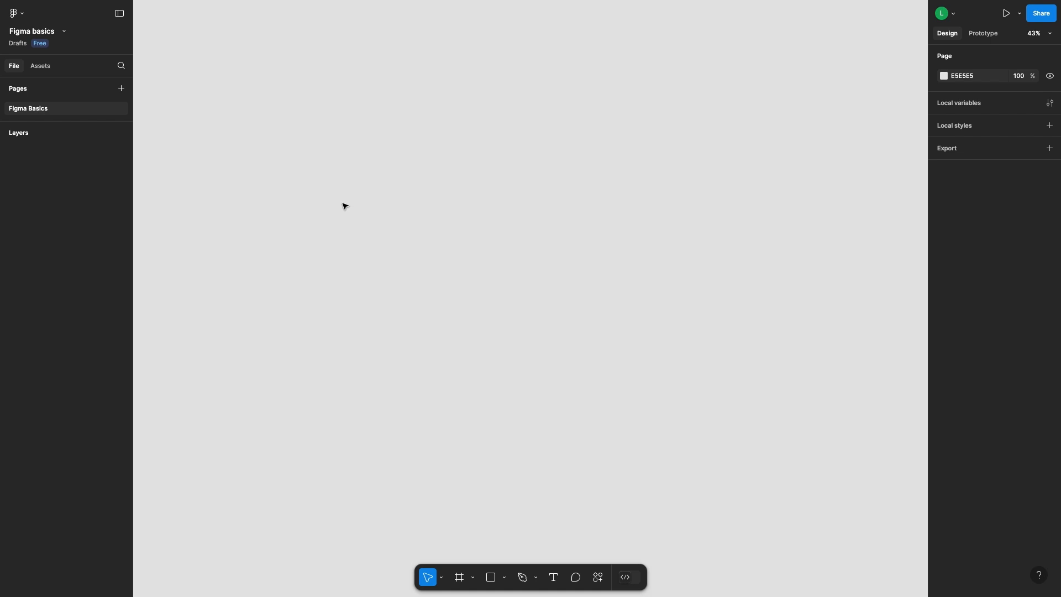
Add a desktop frame to the empty canvas using the MacBook Pro 14" preset (1512 × 982)
{"action": "right_click", "coordinate": [389, 206]}
{"action": "left_click", "coordinate": [449, 178]}
{"action": "scroll", "coordinate": [449, 178], "scroll_direction": "down", "scroll_amount": 5}
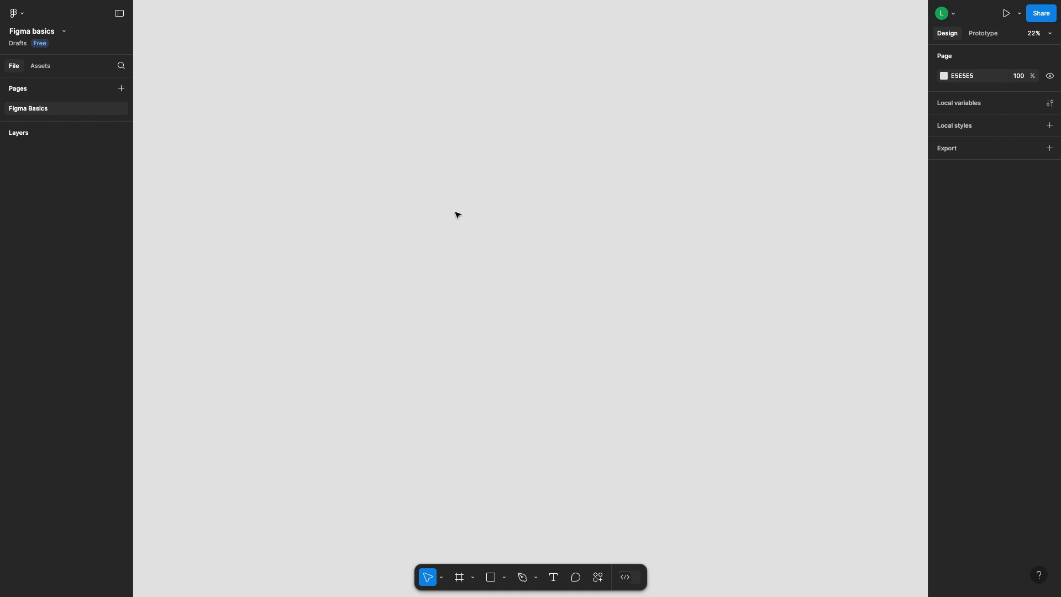
{"action": "left_click", "coordinate": [470, 577]}
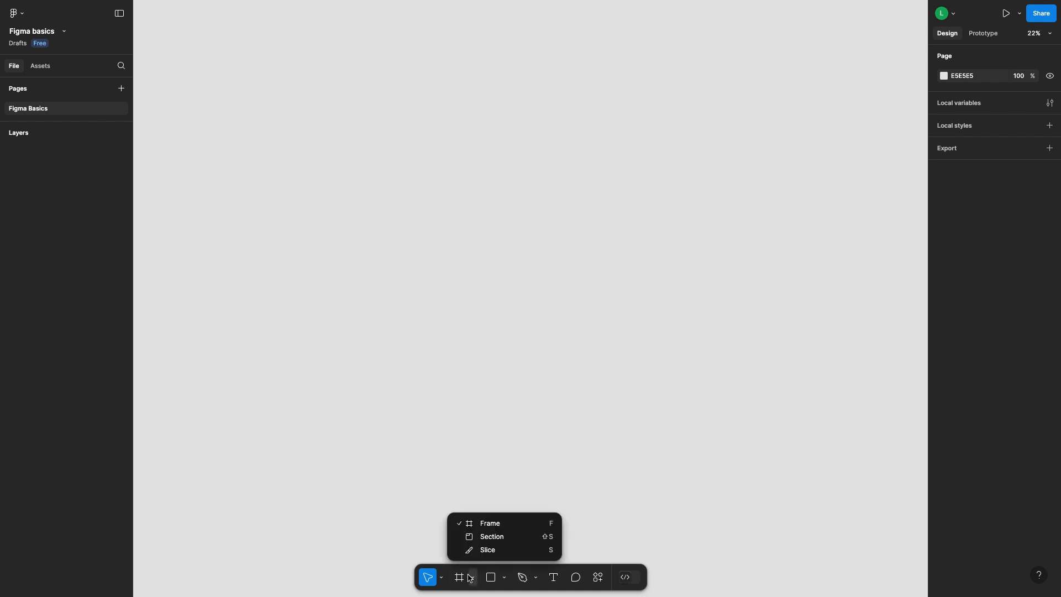
{"action": "left_click", "coordinate": [484, 523]}
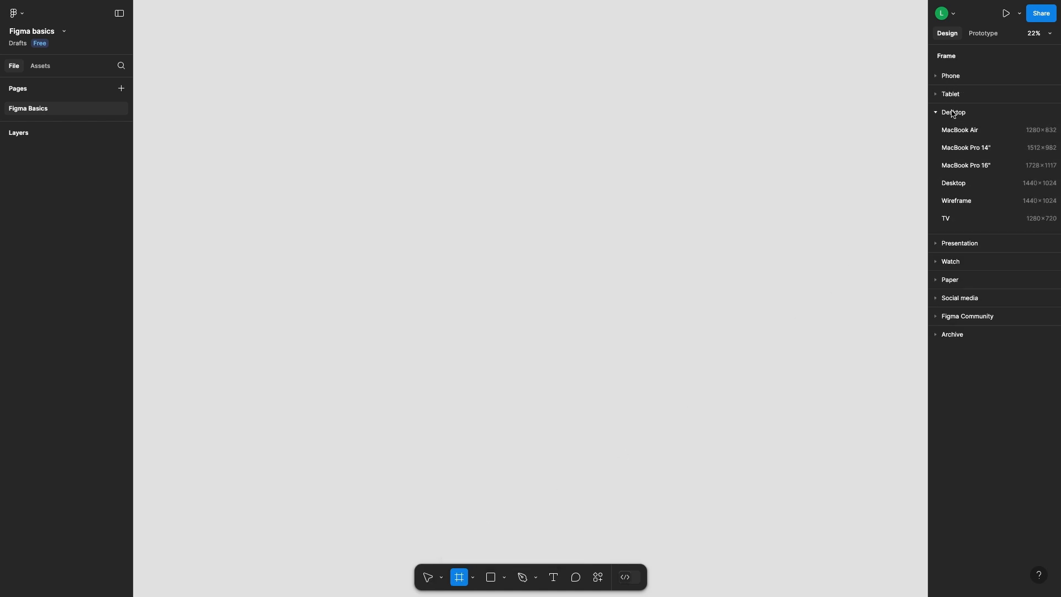
{"action": "left_click", "coordinate": [955, 150]}
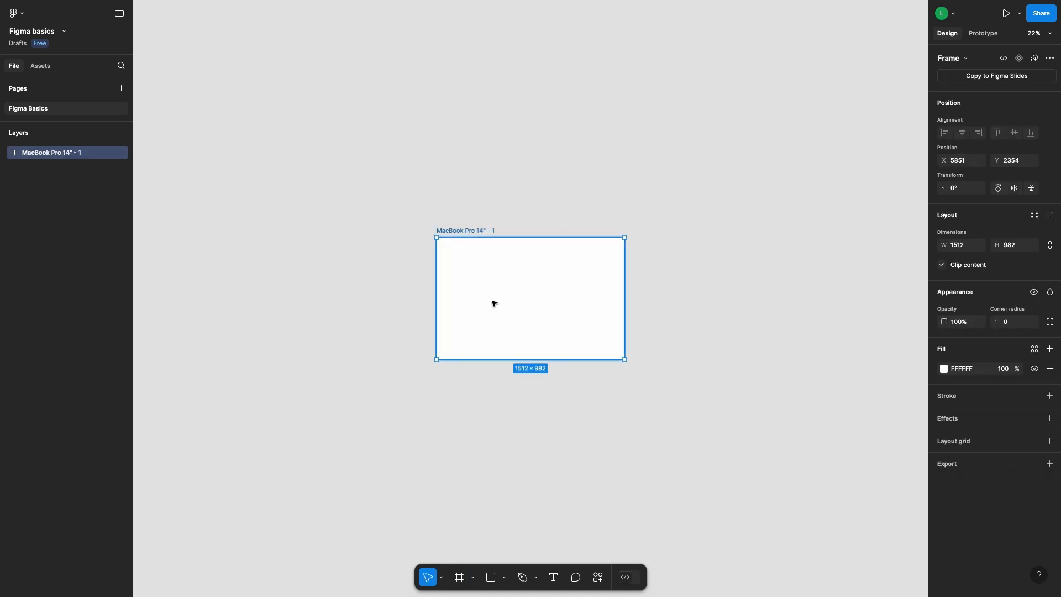
Place the Aromas logo image in the frame and move it to the upper-left corner, at about X 33, Y 28
{"action": "scroll", "coordinate": [493, 302], "scroll_direction": "up", "scroll_amount": 5}
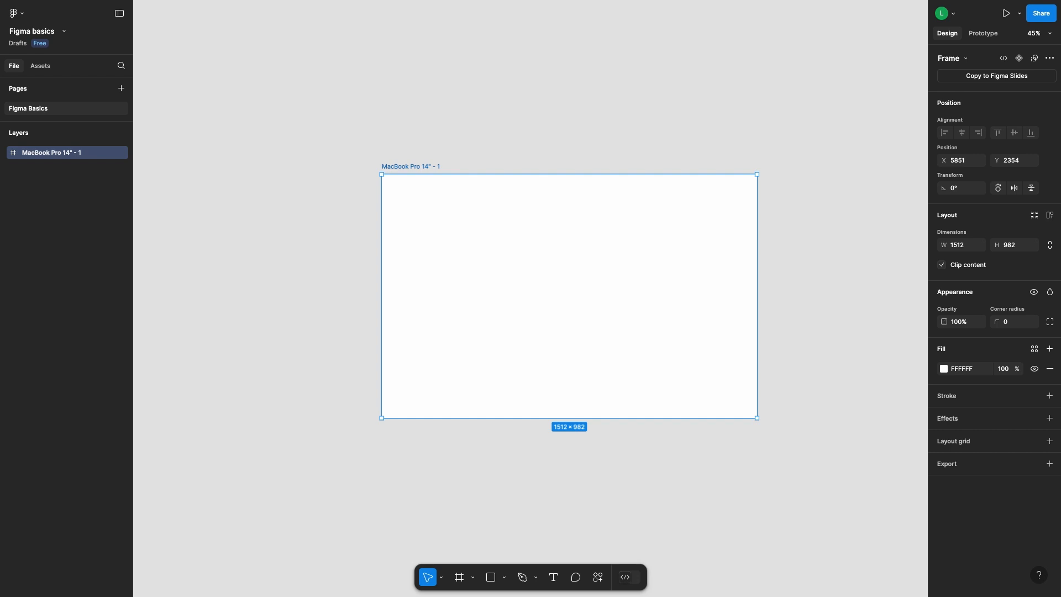
{"action": "left_click_drag", "start_coordinate": [584, 300], "coordinate": [531, 232]}
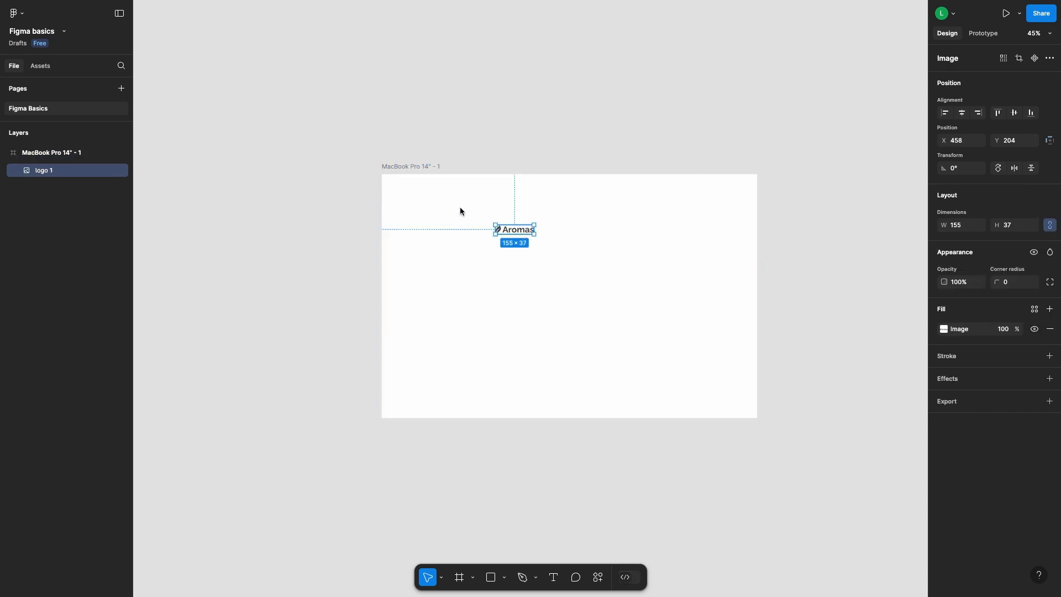
{"action": "left_click_drag", "start_coordinate": [516, 233], "coordinate": [411, 188]}
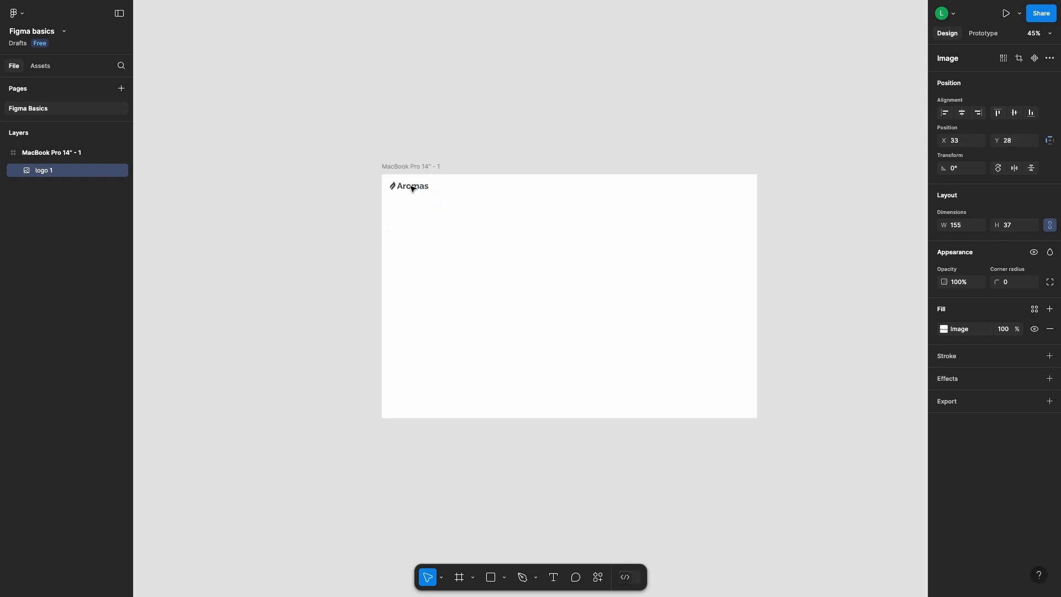
Add a text layer reading "Home" near the frame's upper-right area, level with the logo
{"action": "scroll", "coordinate": [412, 188], "scroll_direction": "up", "scroll_amount": 5}
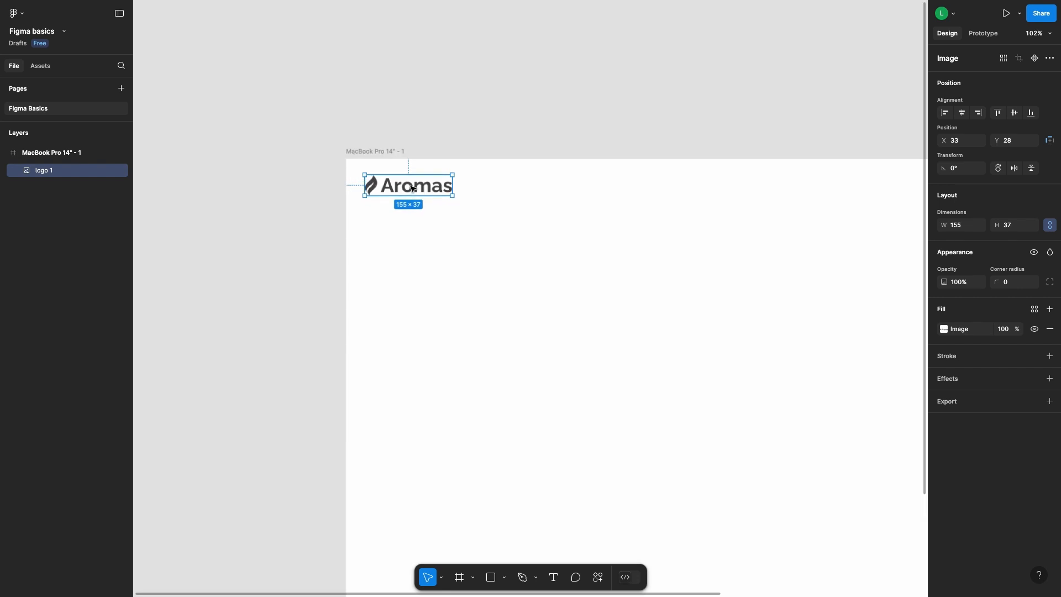
{"action": "left_click_drag", "start_coordinate": [627, 194], "coordinate": [479, 206]}
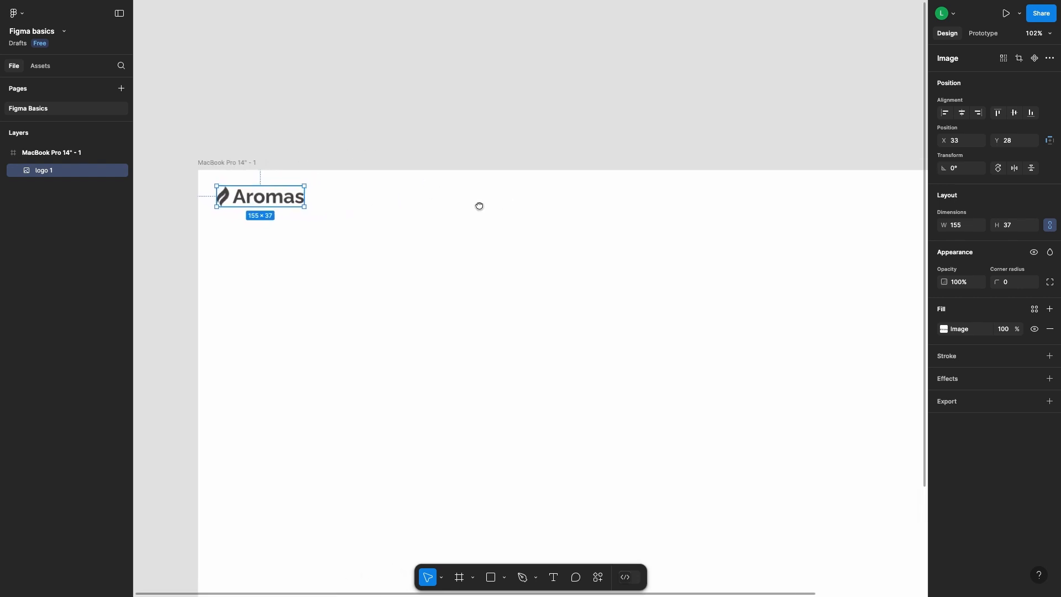
{"action": "left_click", "coordinate": [554, 578]}
{"action": "left_click_drag", "start_coordinate": [705, 206], "coordinate": [566, 199]}
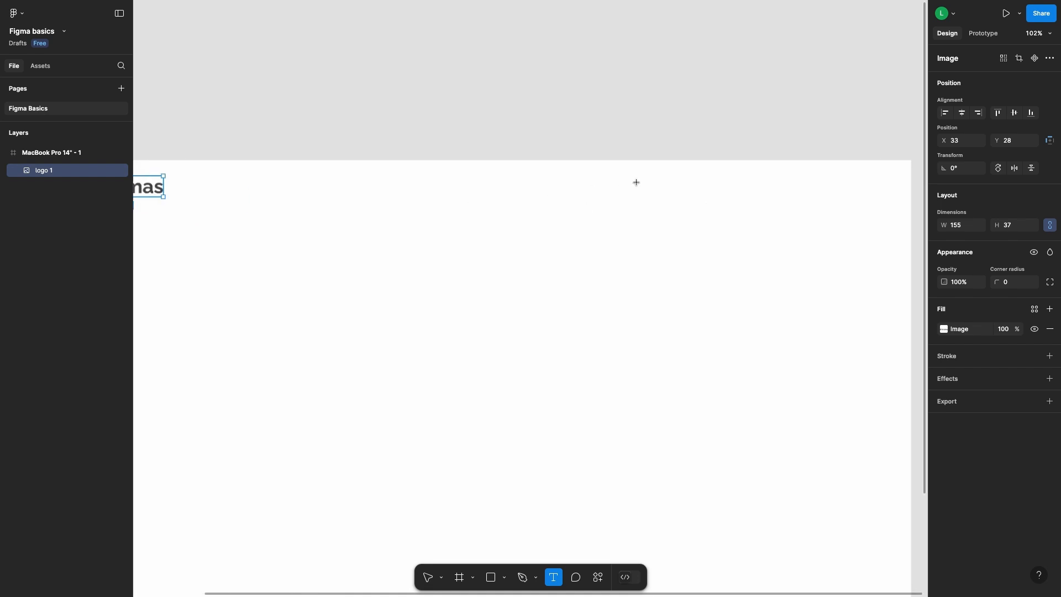
{"action": "left_click", "coordinate": [639, 183]}
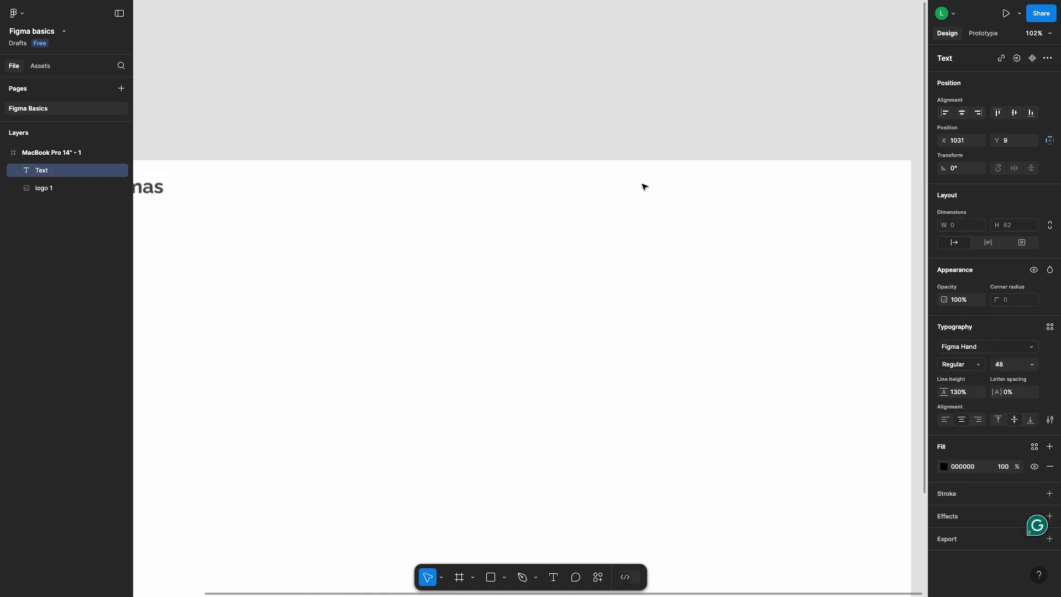
{"action": "type", "text": "Home"}
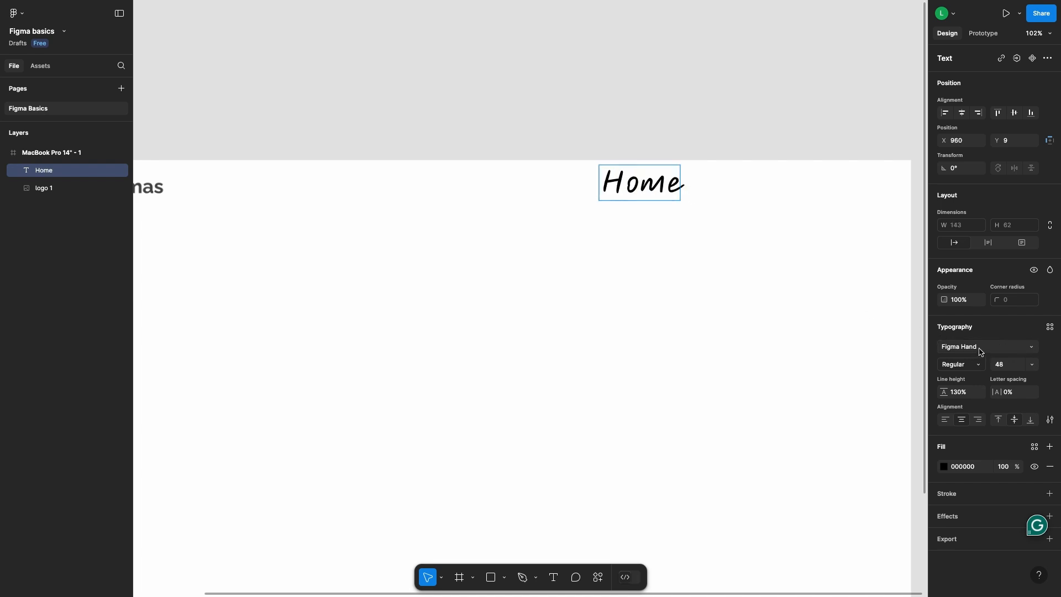
Change the Home text's font to Raleway
{"action": "left_click", "coordinate": [980, 352]}
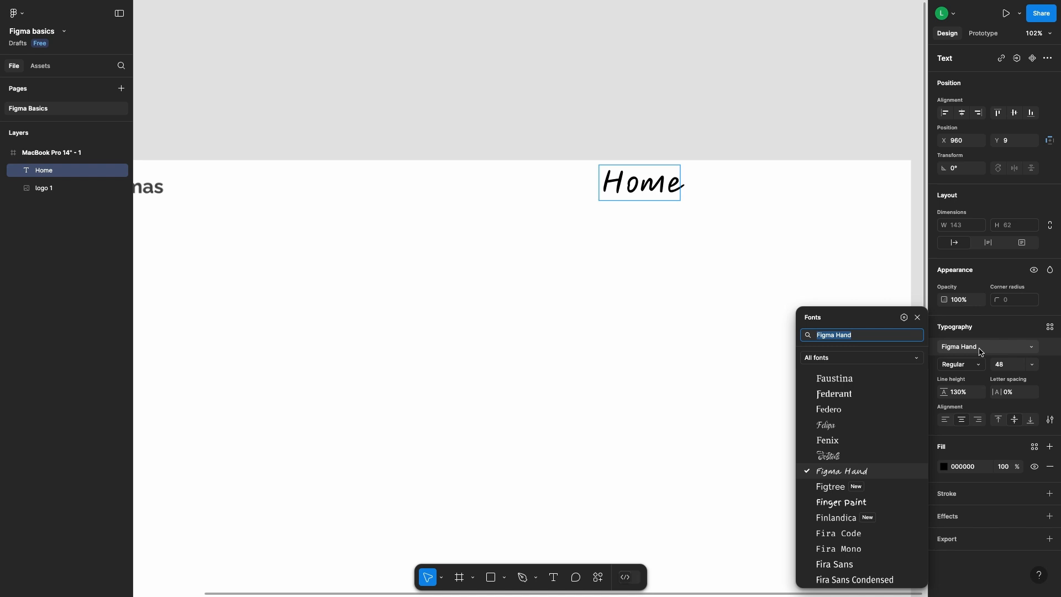
{"action": "type", "text": "ra"}
{"action": "left_click", "coordinate": [885, 360]}
{"action": "left_click", "coordinate": [798, 281]}
{"action": "left_click", "coordinate": [961, 352]}
{"action": "type", "text": "ral"}
{"action": "left_click", "coordinate": [829, 356]}
Set the Home text's font weight to Medium
{"action": "left_click", "coordinate": [961, 364]}
{"action": "left_click", "coordinate": [964, 404]}
{"action": "left_click", "coordinate": [677, 250]}
{"action": "key", "text": "super+minus"}
{"action": "left_click", "coordinate": [583, 242]}
{"action": "left_click", "coordinate": [961, 364]}
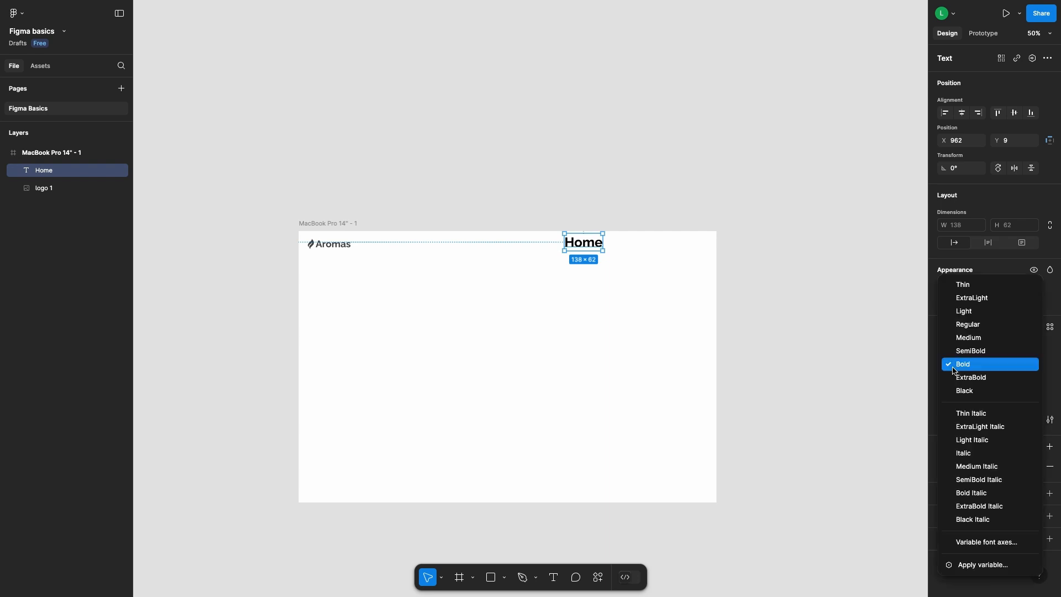
{"action": "left_click", "coordinate": [961, 402]}
Reduce the Home text's font size to 25
{"action": "left_click", "coordinate": [1005, 364]}
{"action": "type", "text": "35"}
{"action": "key", "text": "Return"}
{"action": "key", "text": "Down"}
{"action": "key", "text": "Down"}
{"action": "key", "text": "Down"}
{"action": "key", "text": "Down"}
{"action": "key", "text": "Down"}
{"action": "key", "text": "Down"}
{"action": "key", "text": "Down"}
{"action": "key", "text": "Down"}
{"action": "key", "text": "Down"}
{"action": "key", "text": "Down"}
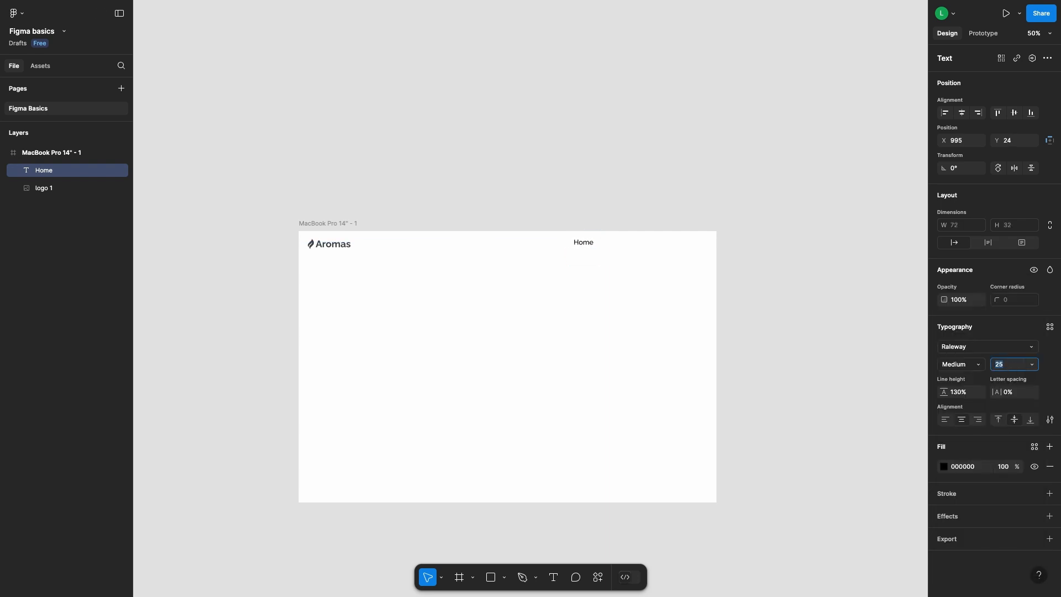
Move the Home text slightly down so it lines up vertically with the logo's centre
{"action": "left_click", "coordinate": [675, 340]}
{"action": "key", "text": "super+plus"}
{"action": "scroll", "coordinate": [587, 270], "scroll_direction": "up", "scroll_amount": 2}
{"action": "left_click_drag", "start_coordinate": [607, 264], "coordinate": [609, 268]}
Copy the Home text, place the duplicate to its right at about X 1112, Y 31, and change its wording to "About"
{"action": "right_click", "coordinate": [608, 266]}
{"action": "left_click", "coordinate": [622, 251]}
{"action": "left_click", "coordinate": [572, 253]}
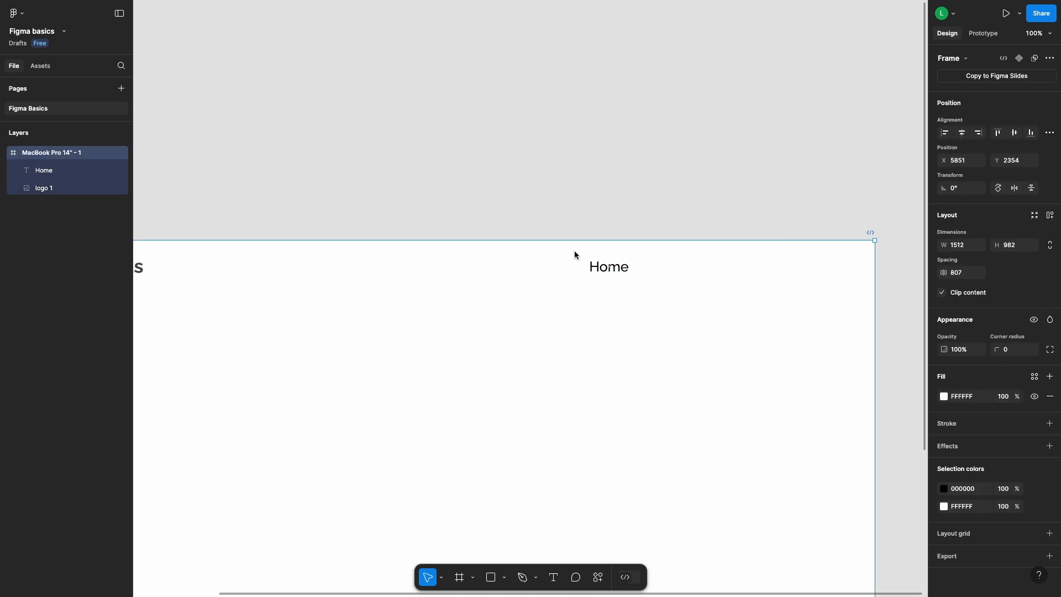
{"action": "key", "text": "super+v"}
{"action": "left_click_drag", "start_coordinate": [203, 173], "coordinate": [585, 303]}
{"action": "double_click", "coordinate": [583, 303]}
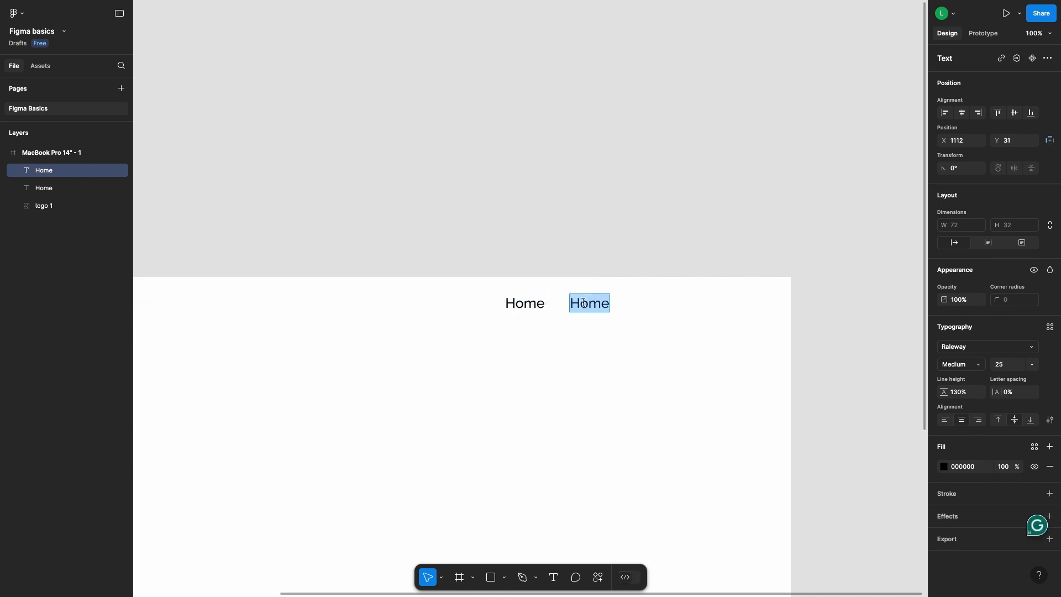
{"action": "type", "text": "About"}
{"action": "key", "text": "Escape"}
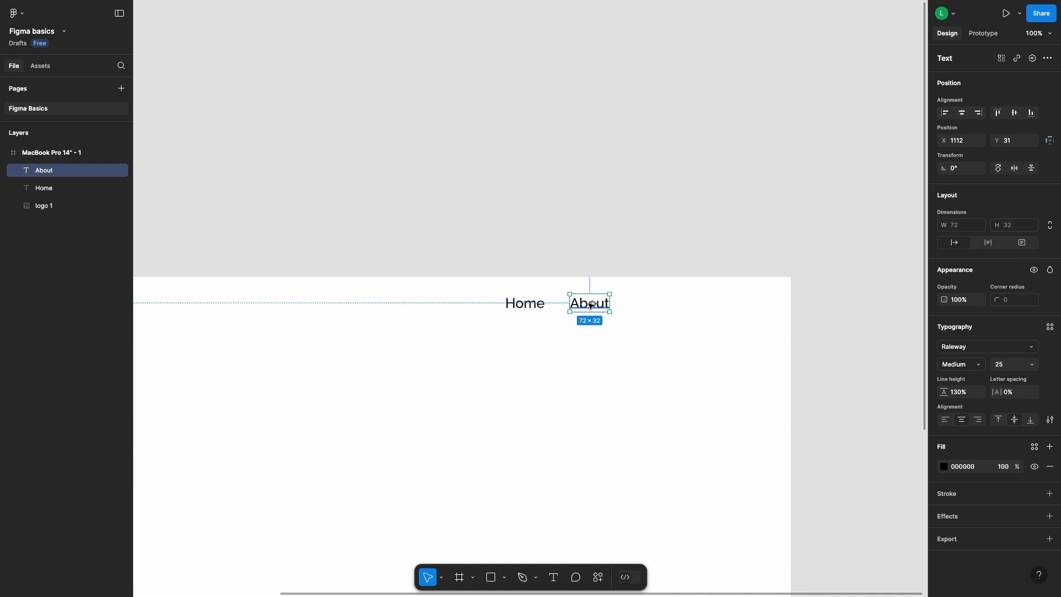
Duplicate the About text to its right on the same line and change the copy's wording to "Contact"
{"action": "left_click_drag", "start_coordinate": [590, 305], "coordinate": [649, 307]}
{"action": "double_click", "coordinate": [649, 306]}
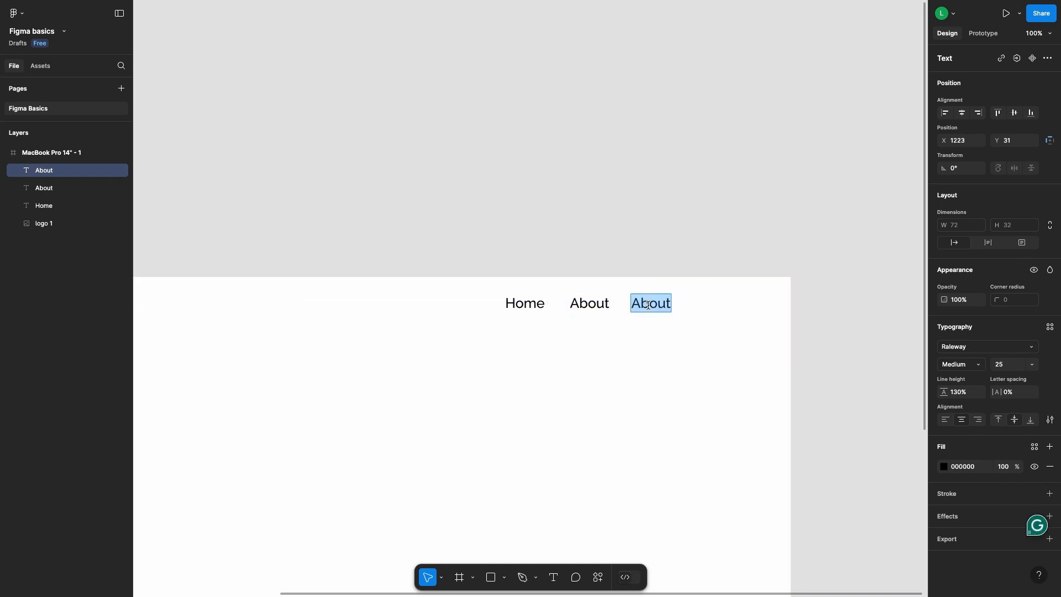
{"action": "type", "text": "Contact"}
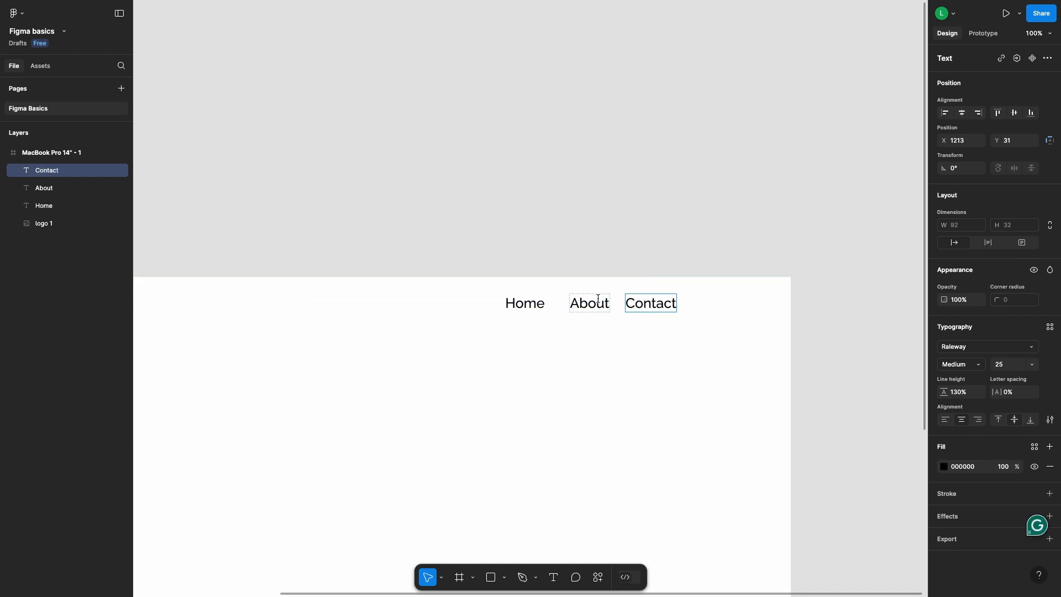
{"action": "key", "text": "Escape"}
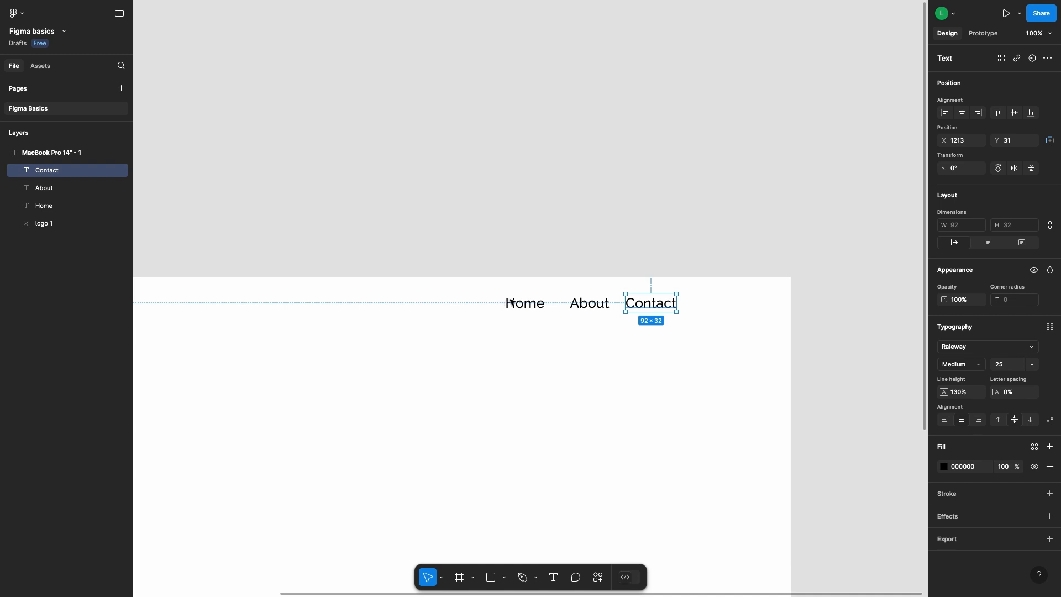
Measure the gaps between the Home, About and Contact texts
{"action": "left_click", "coordinate": [581, 303]}
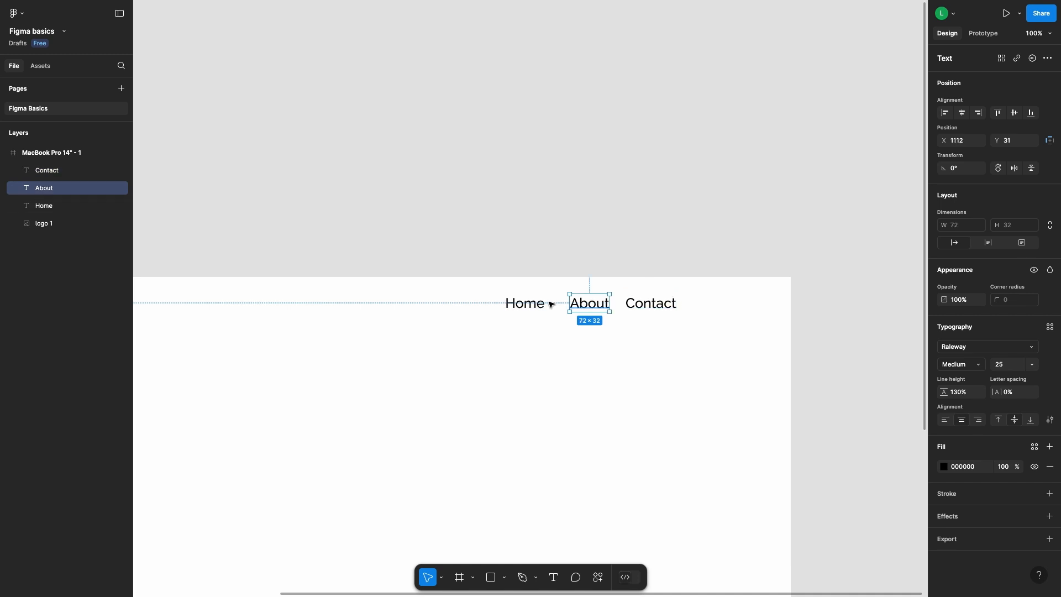
{"action": "key", "text": "alt"}
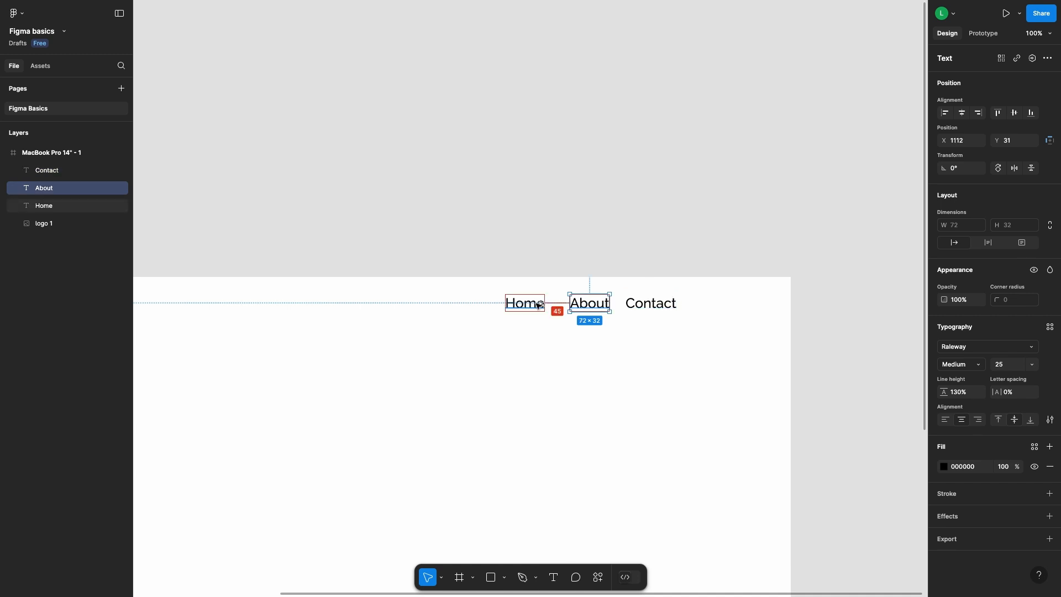
{"action": "left_click", "coordinate": [649, 304]}
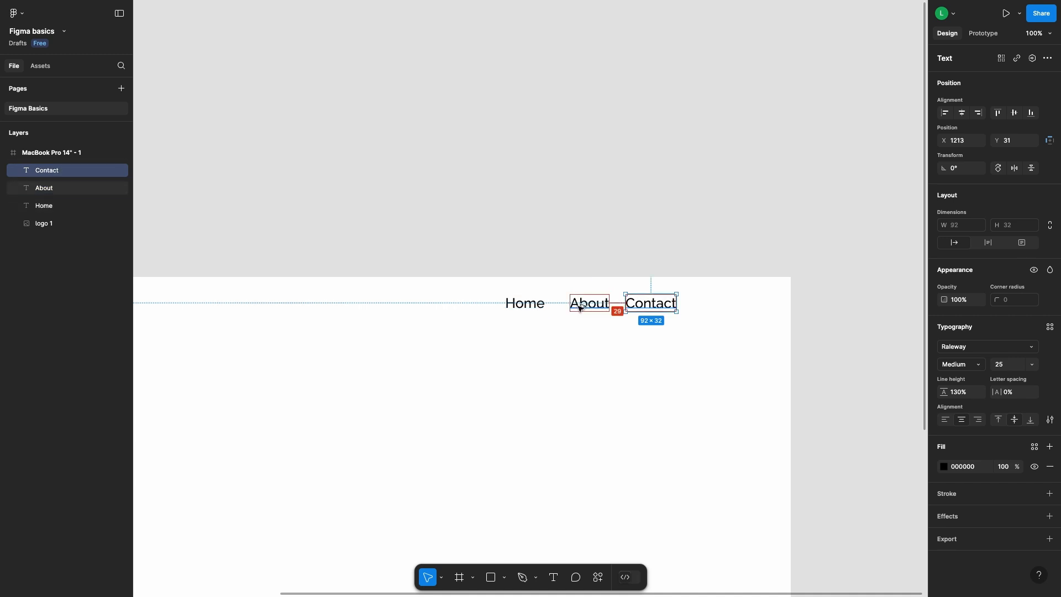
Move the Contact text right to X 1229 so its gap to About equals the gap between Home and About
{"action": "key", "text": "Right"}
{"action": "key", "text": "Right"}
{"action": "key", "text": "Right"}
{"action": "key", "text": "Right"}
{"action": "key", "text": "Right"}
{"action": "key", "text": "Right"}
{"action": "key", "text": "Right"}
{"action": "key", "text": "Right"}
{"action": "key", "text": "Right"}
{"action": "key", "text": "Right"}
{"action": "key", "text": "Right"}
{"action": "key", "text": "Right"}
{"action": "key", "text": "Right"}
{"action": "key", "text": "Right"}
{"action": "key", "text": "Right"}
{"action": "key", "text": "Right"}
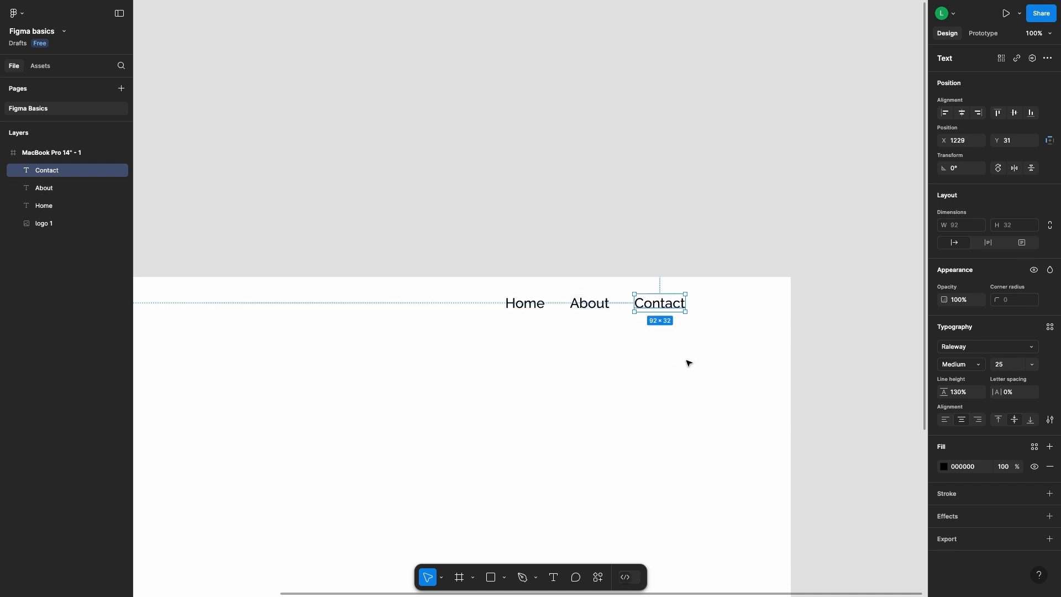
Move the Home, About and Contact texts together toward the frame's right edge and align them with the logo by vertical centres
{"action": "left_click_drag", "start_coordinate": [689, 362], "coordinate": [601, 306]}
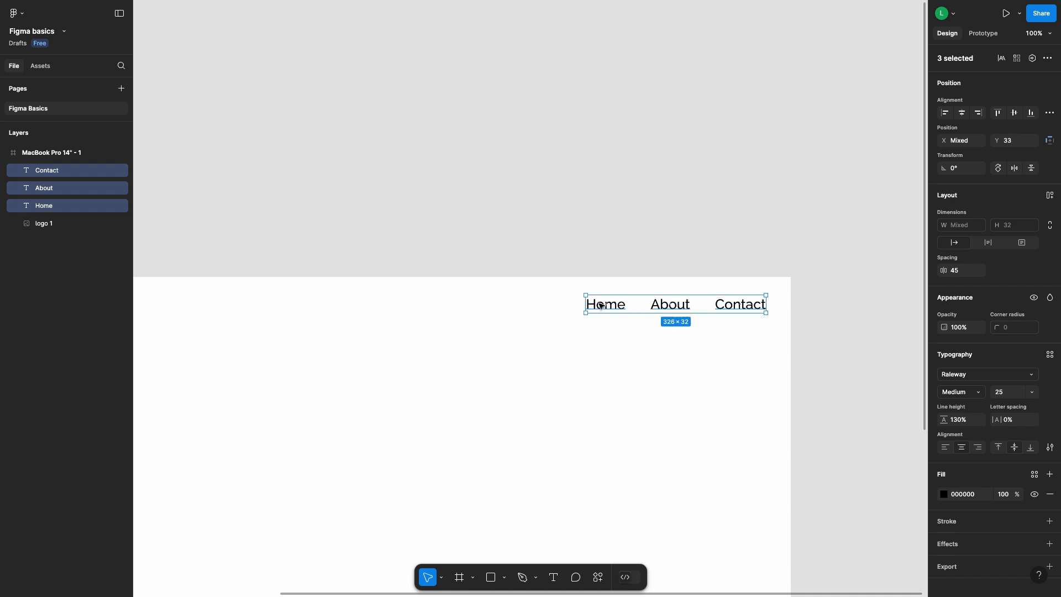
{"action": "key", "text": "minus"}
{"action": "left_click_drag", "start_coordinate": [250, 325], "coordinate": [649, 302]}
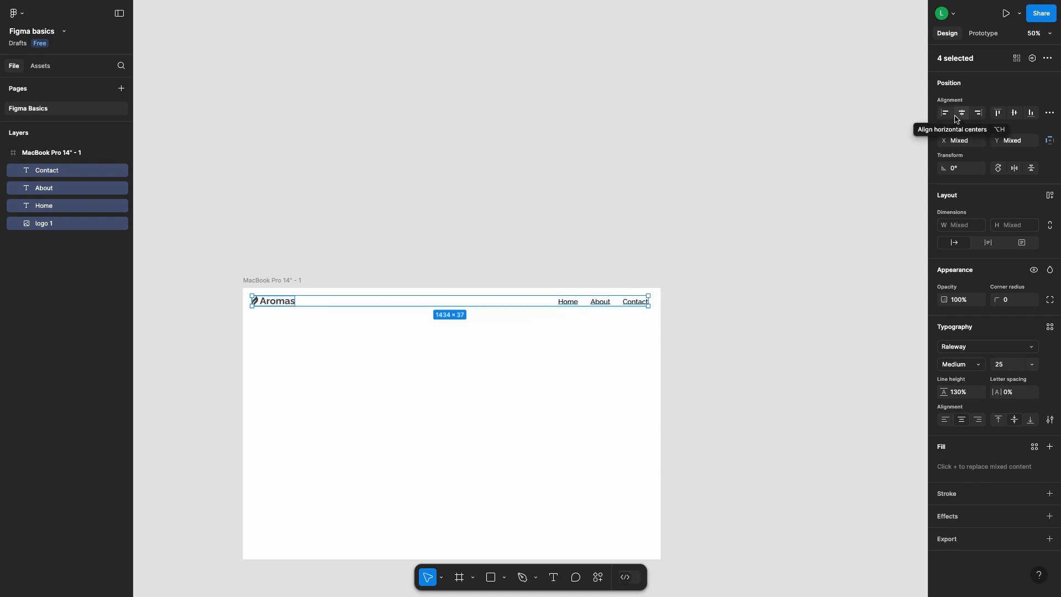
{"action": "left_click", "coordinate": [1012, 118]}
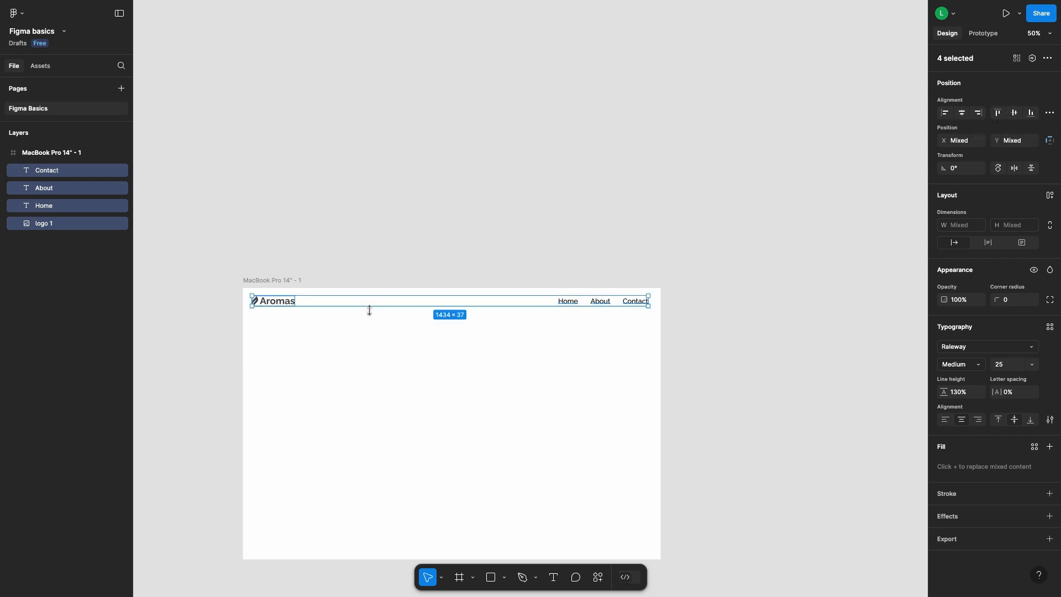
{"action": "left_click", "coordinate": [383, 361]}
Bring the hero image of the candles into the frame and place it against the right edge at X 841, Y 188
{"action": "left_click_drag", "start_coordinate": [396, 374], "coordinate": [438, 278]}
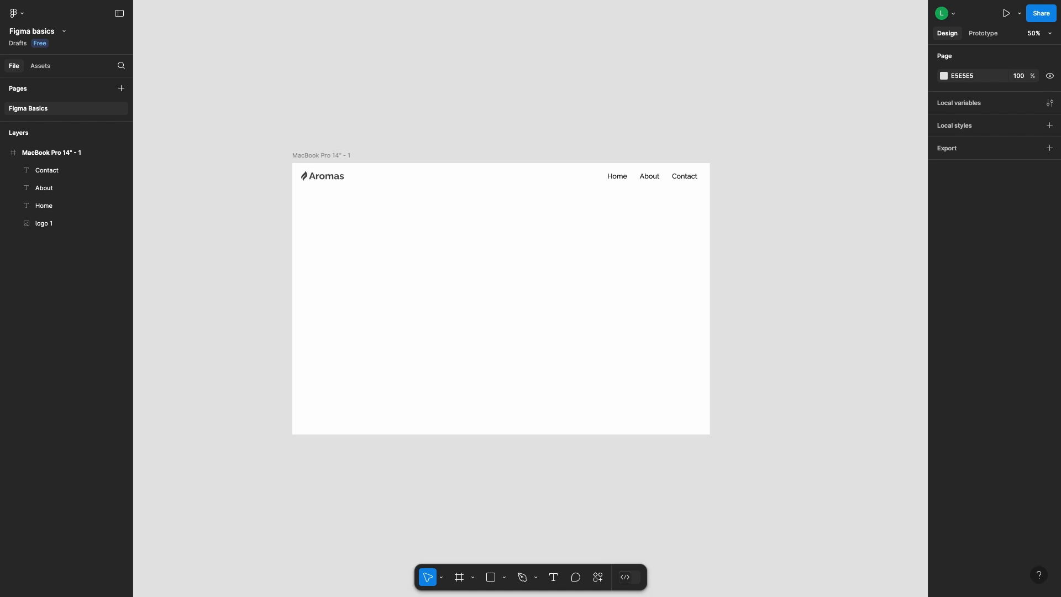
{"action": "left_click_drag", "start_coordinate": [898, 385], "coordinate": [562, 313]}
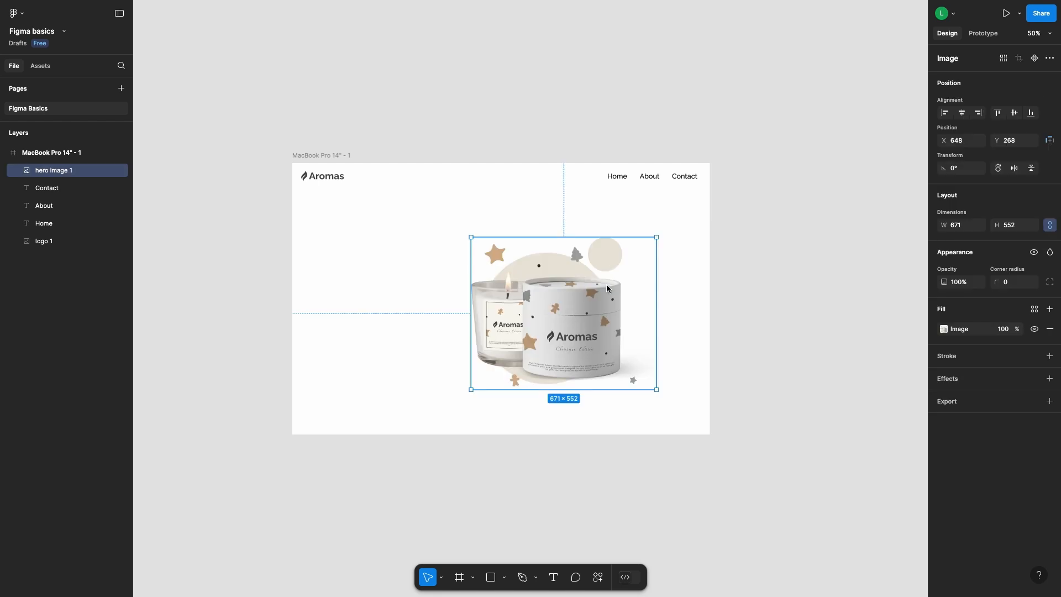
{"action": "left_click_drag", "start_coordinate": [564, 324], "coordinate": [617, 302]}
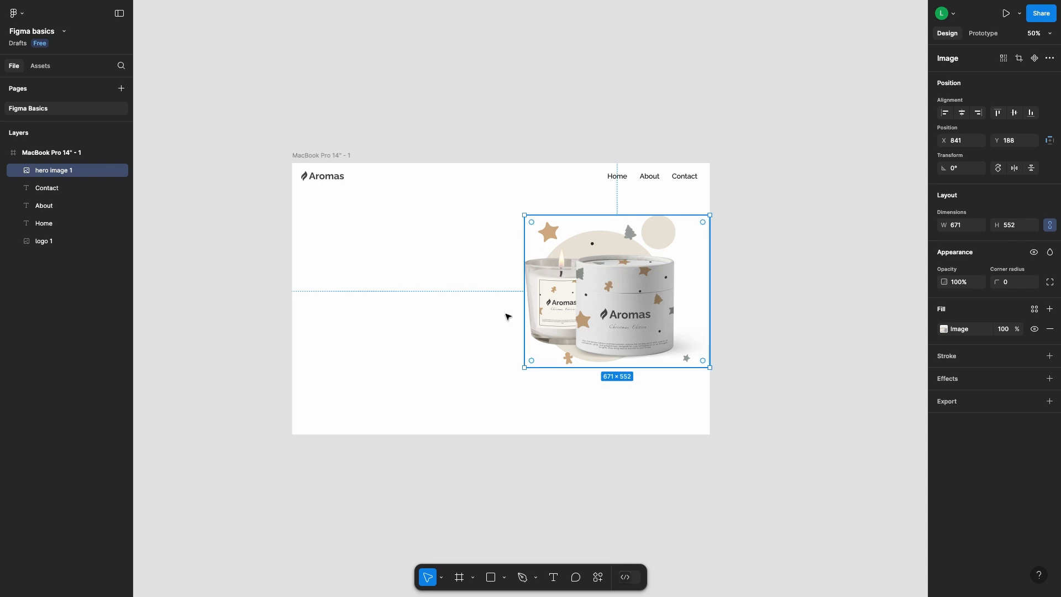
Add the left-aligned headline "Step into a World of Serenity with Our Handcrafted Candles" at X 33, Y 222, lined up with the logo
{"action": "left_click_drag", "start_coordinate": [407, 308], "coordinate": [463, 332]}
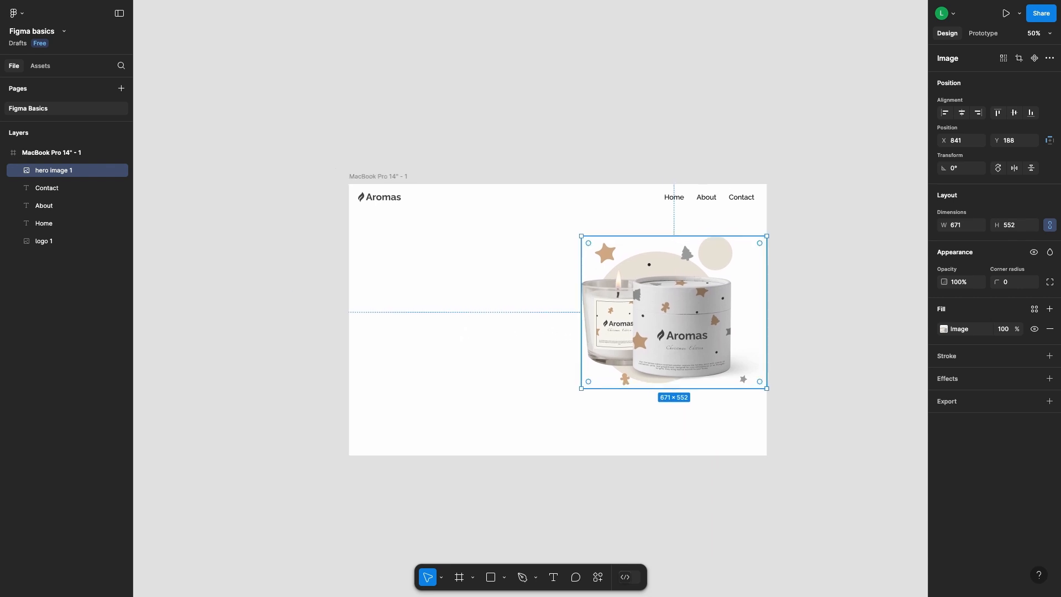
{"action": "key", "text": "t"}
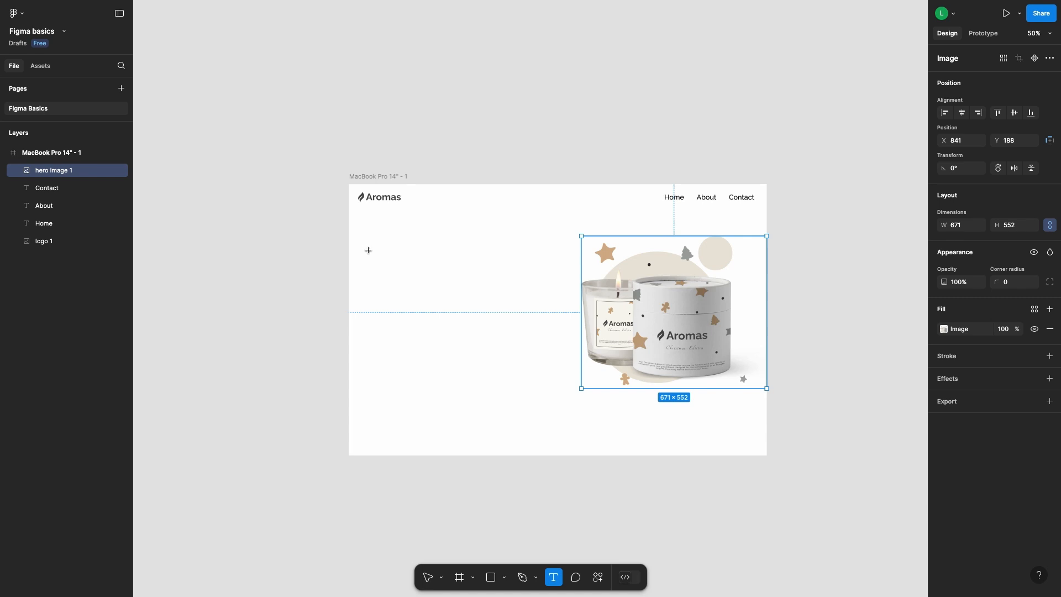
{"action": "left_click", "coordinate": [369, 250]}
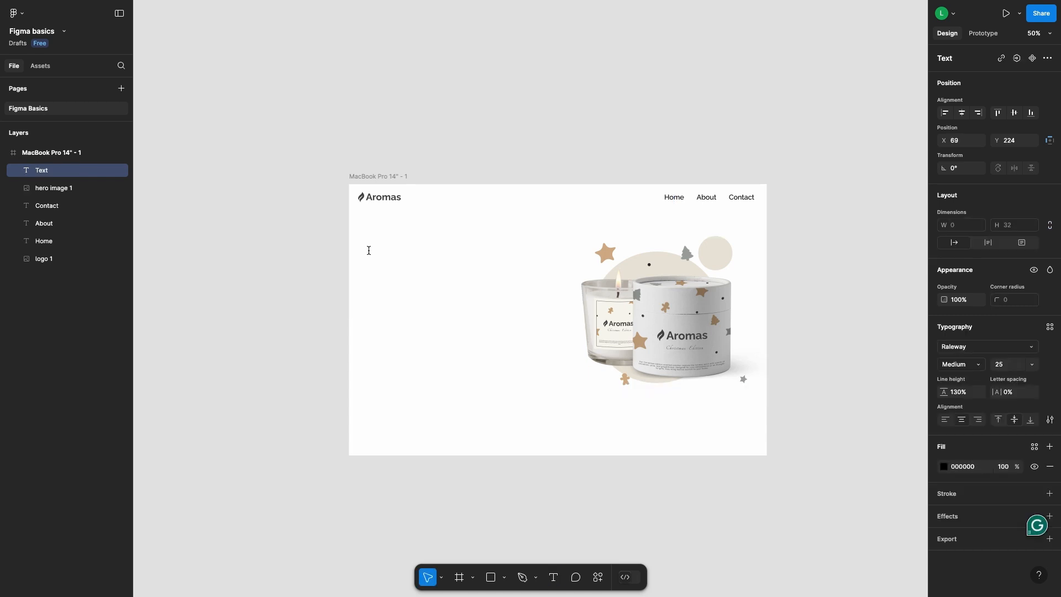
{"action": "type", "text": "Step into a World of Serenity with Our Handcrafted Candles"}
{"action": "key", "text": "Escape"}
{"action": "left_click_drag", "start_coordinate": [380, 252], "coordinate": [463, 252]}
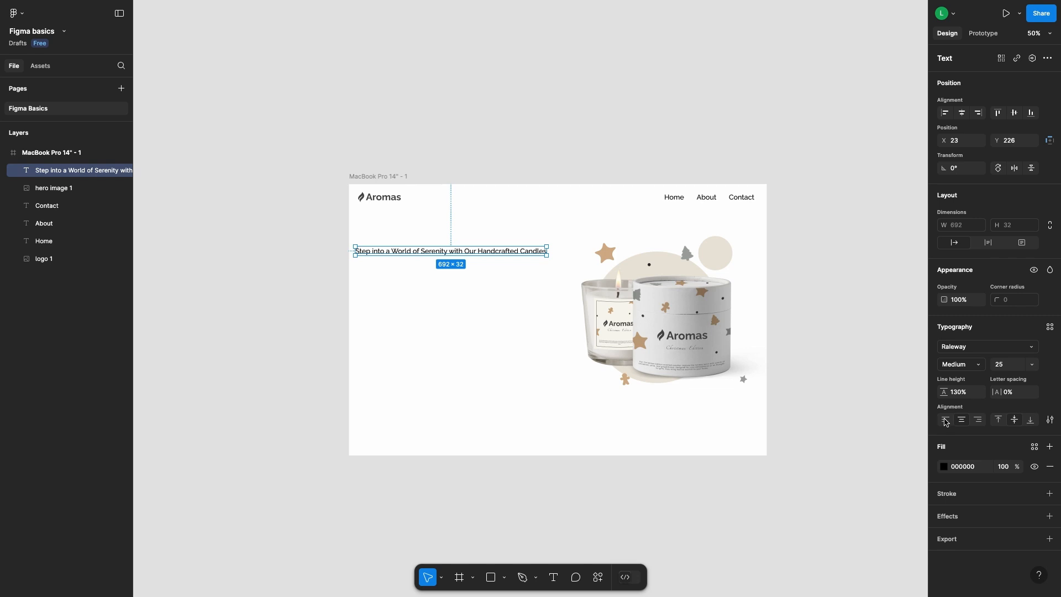
{"action": "left_click_drag", "start_coordinate": [416, 252], "coordinate": [421, 251]}
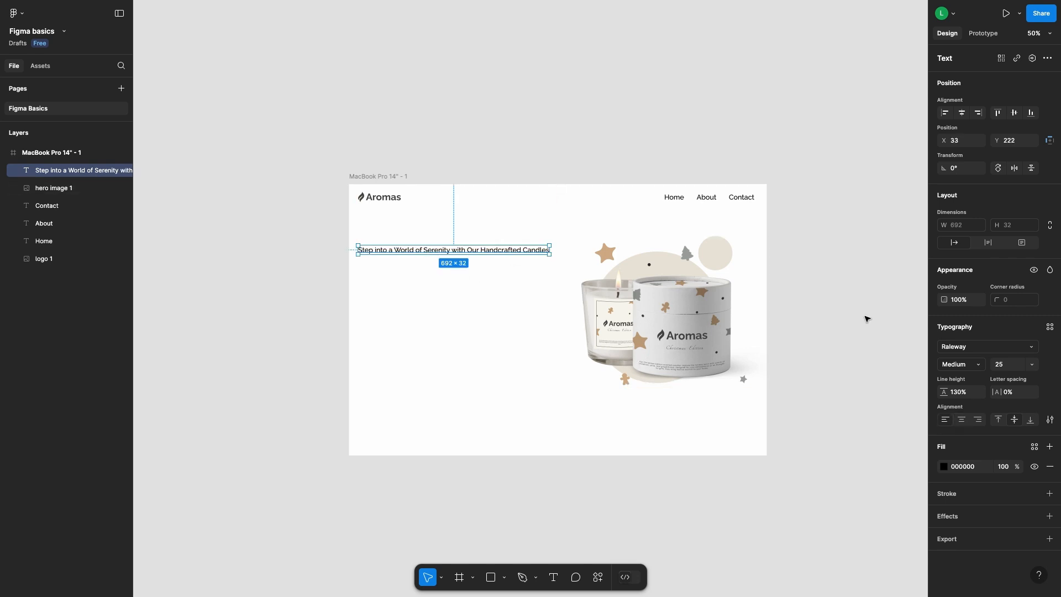
Set the headline's font size to 55 and its weight to Bold
{"action": "left_click", "coordinate": [1000, 365]}
{"action": "key", "text": "shift+Up"}
{"action": "key", "text": "shift+Up"}
{"action": "key", "text": "shift+Up"}
{"action": "key", "text": "shift+Up"}
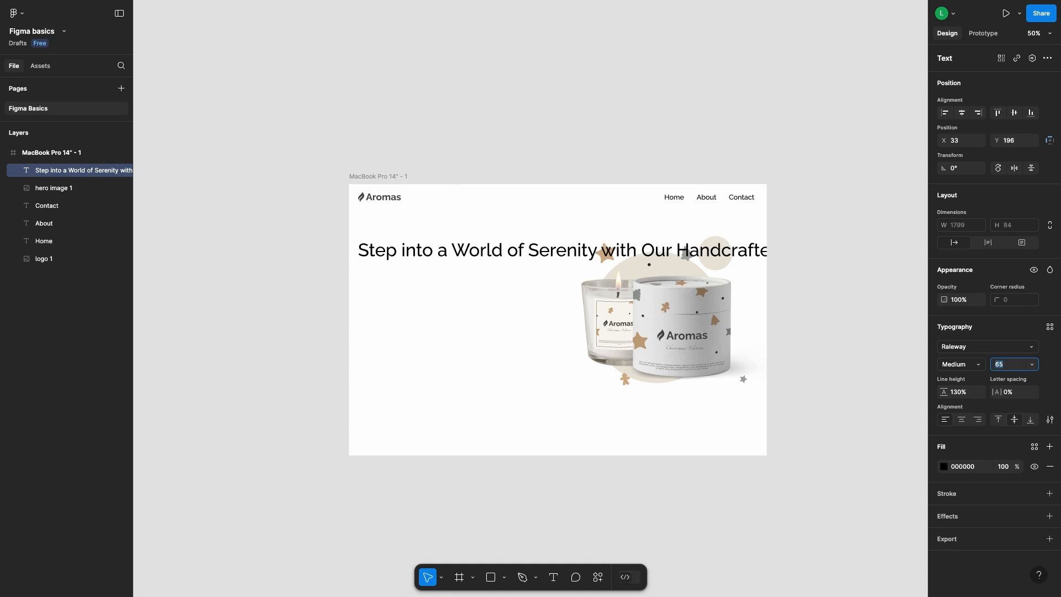
{"action": "key", "text": "shift+Down"}
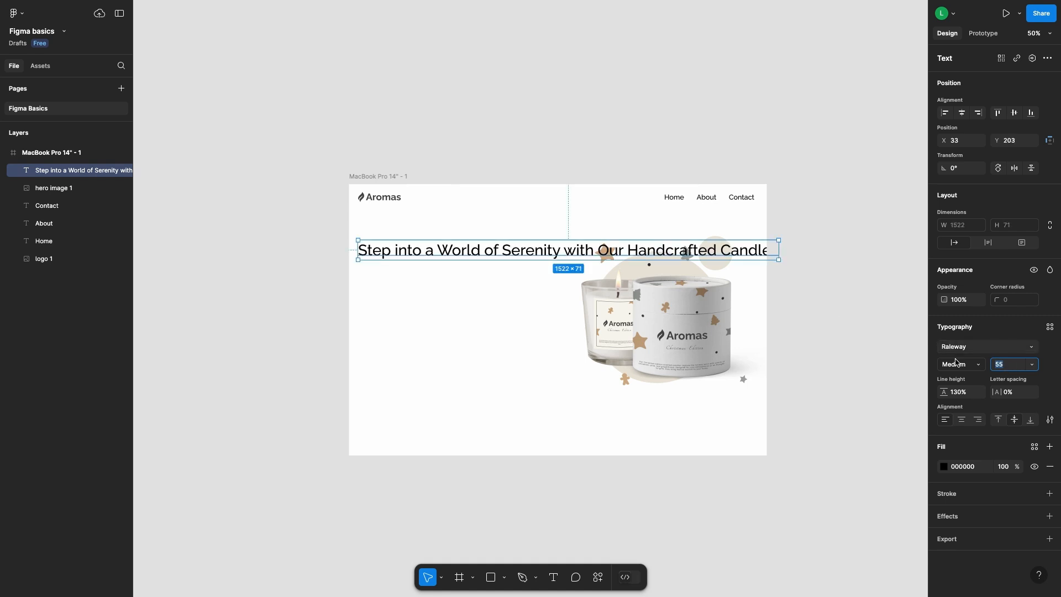
{"action": "left_click", "coordinate": [970, 369]}
{"action": "left_click", "coordinate": [960, 389]}
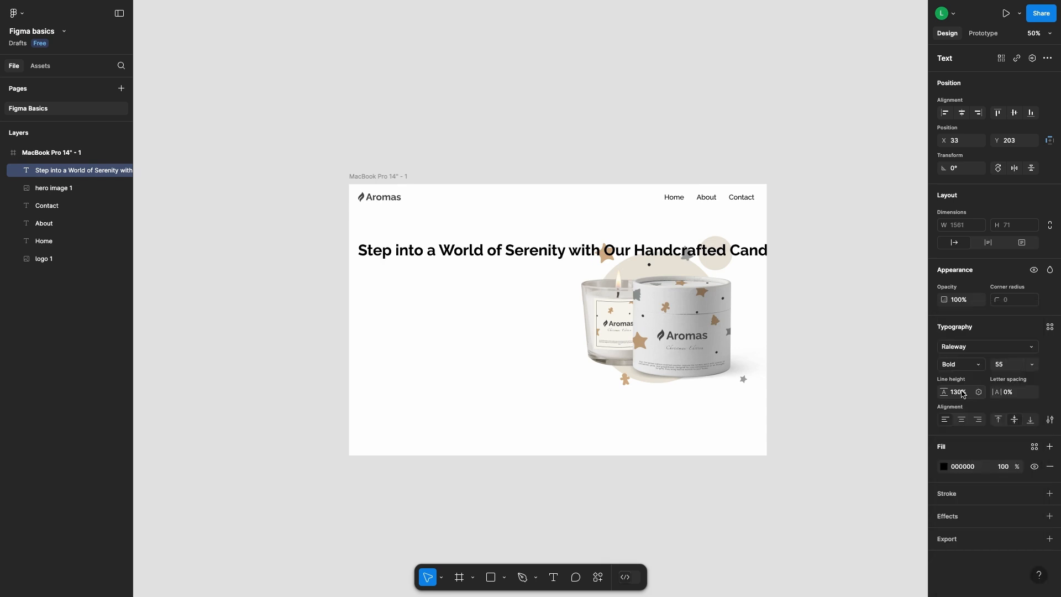
{"action": "left_click", "coordinate": [529, 338]}
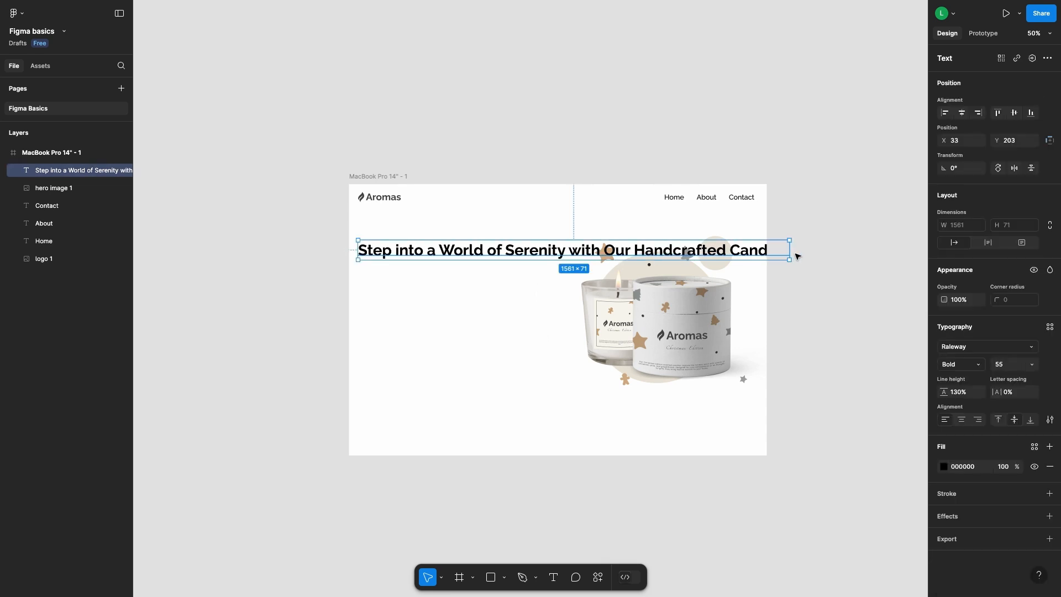
Narrow the headline's text box to about 768 wide and set its font size to 50
{"action": "left_click_drag", "start_coordinate": [789, 250], "coordinate": [570, 266]}
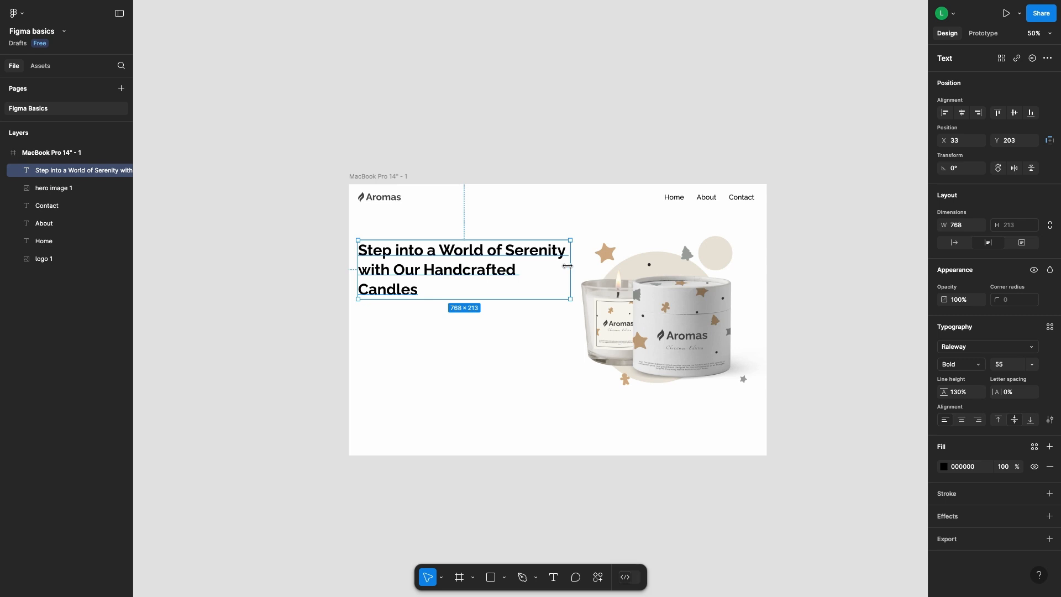
{"action": "left_click", "coordinate": [1011, 366]}
{"action": "key", "text": "BackSpace"}
{"action": "type", "text": "0"}
{"action": "key", "text": "Return"}
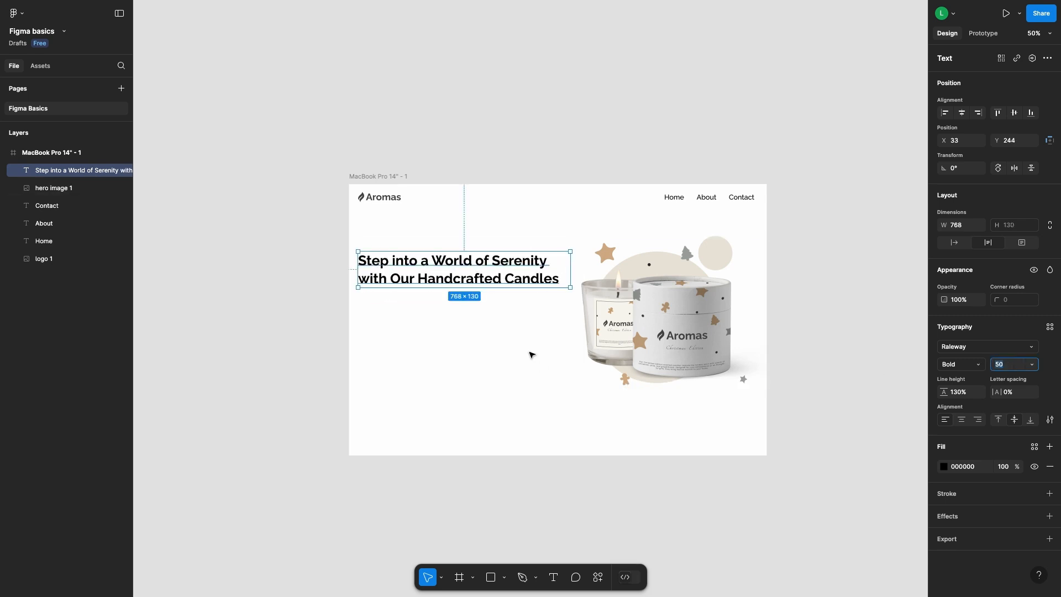
Narrow the headline's text box to about 694 wide so it wraps onto three lines
{"action": "left_click", "coordinate": [521, 260]}
{"action": "left_click_drag", "start_coordinate": [568, 276], "coordinate": [550, 273]}
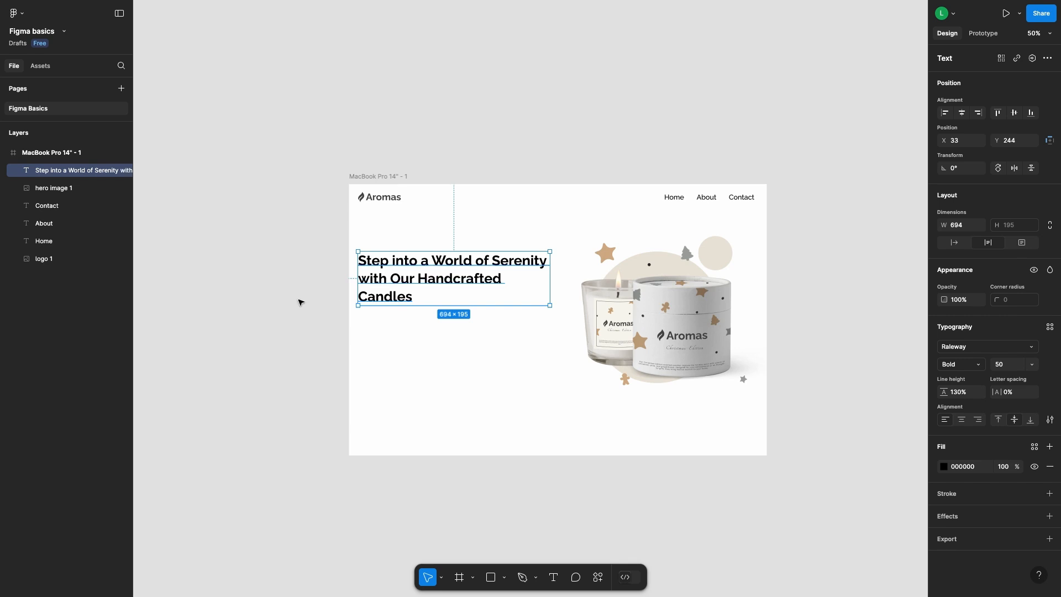
{"action": "left_click", "coordinate": [301, 301]}
Recolour the headline with the dark grey 4A4A4A sampled from the logo
{"action": "left_click", "coordinate": [393, 281]}
{"action": "left_click", "coordinate": [944, 466]}
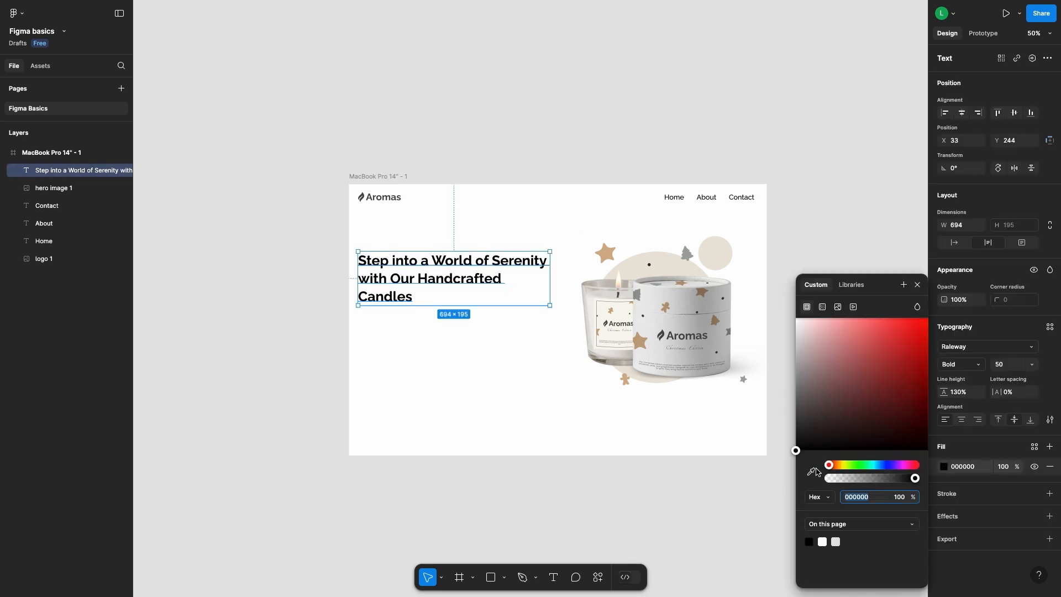
{"action": "left_click", "coordinate": [811, 471]}
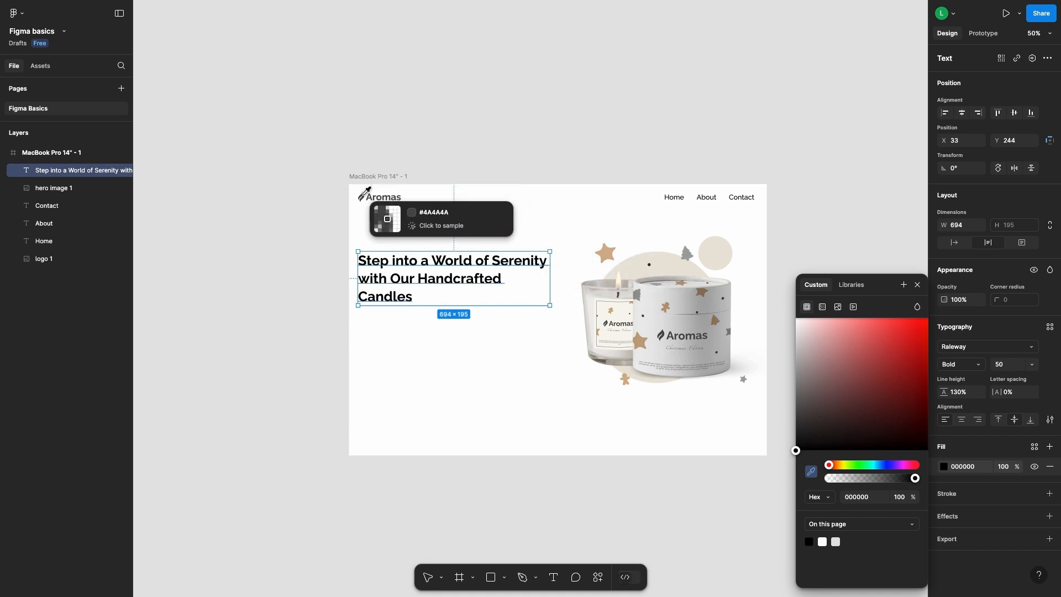
{"action": "left_click", "coordinate": [362, 197]}
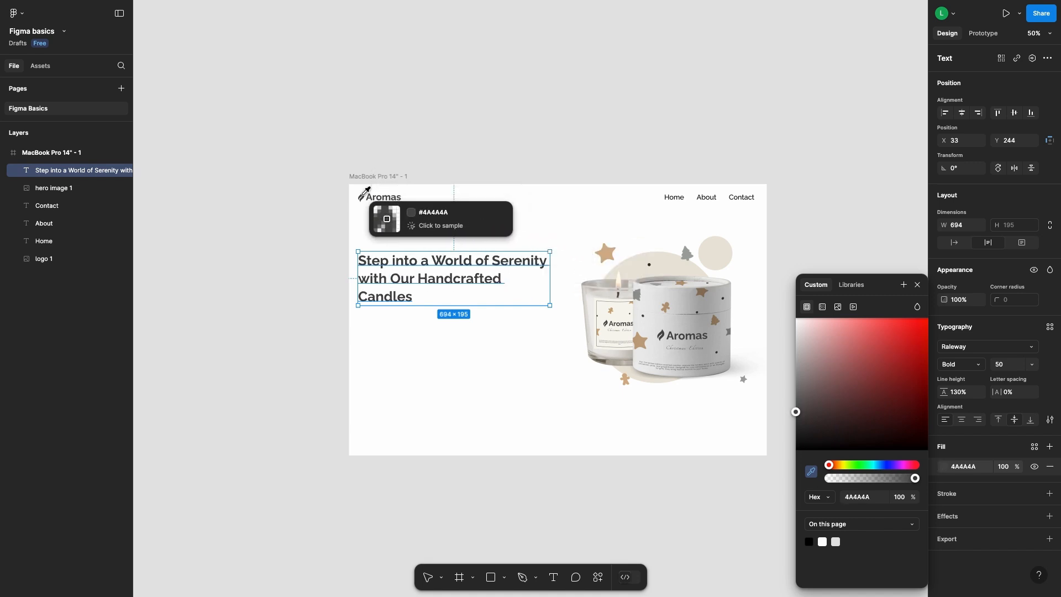
Recolour the Home, About and Contact texts with the dark grey 4A4A4A sampled from the headline
{"action": "left_click_drag", "start_coordinate": [634, 192], "coordinate": [758, 225]}
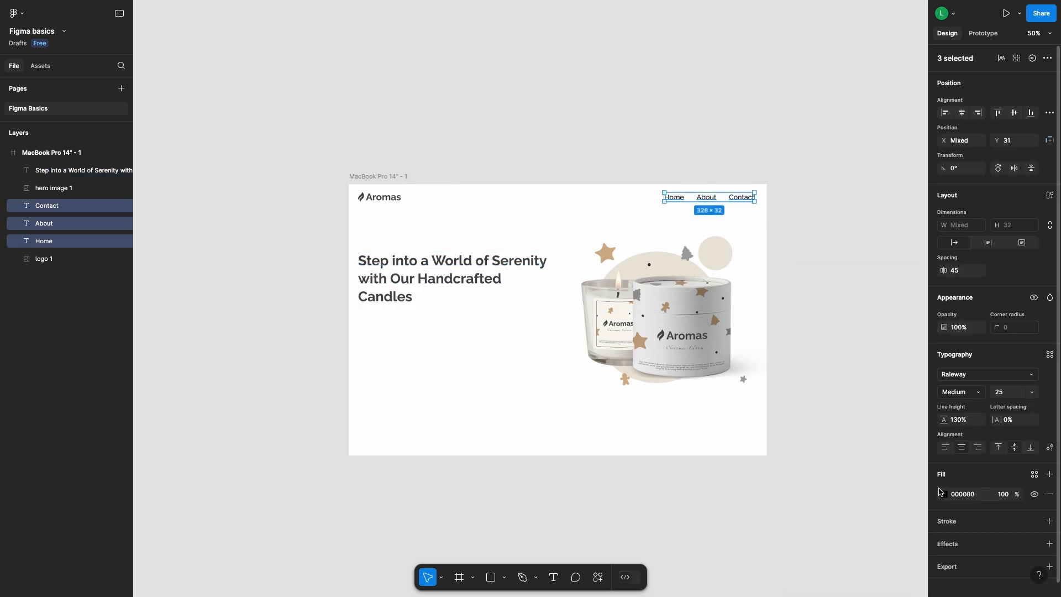
{"action": "left_click", "coordinate": [943, 494]}
{"action": "left_click", "coordinate": [811, 472]}
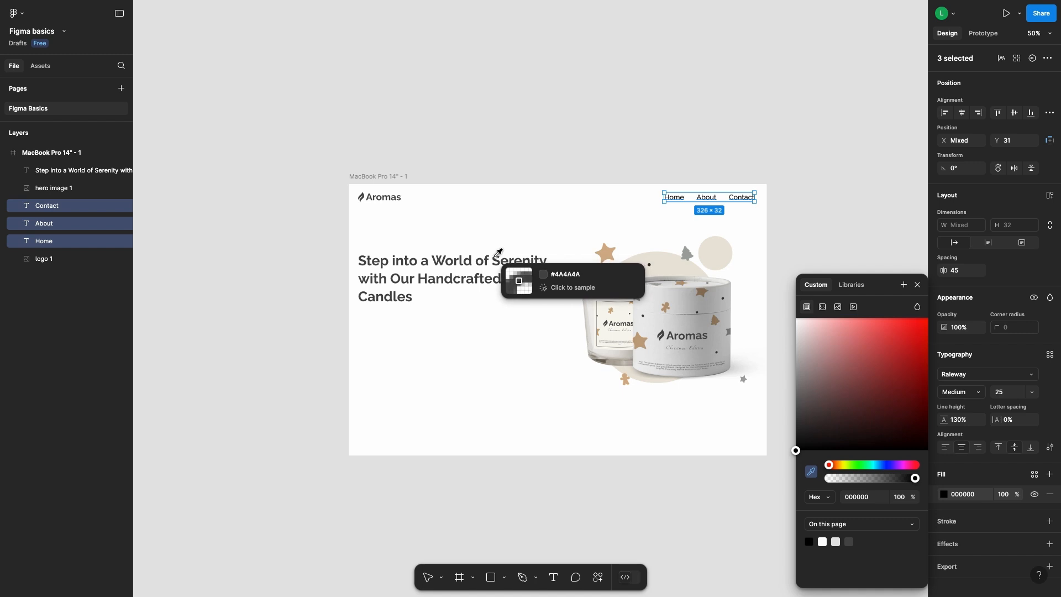
{"action": "left_click", "coordinate": [502, 258]}
{"action": "left_click", "coordinate": [540, 132]}
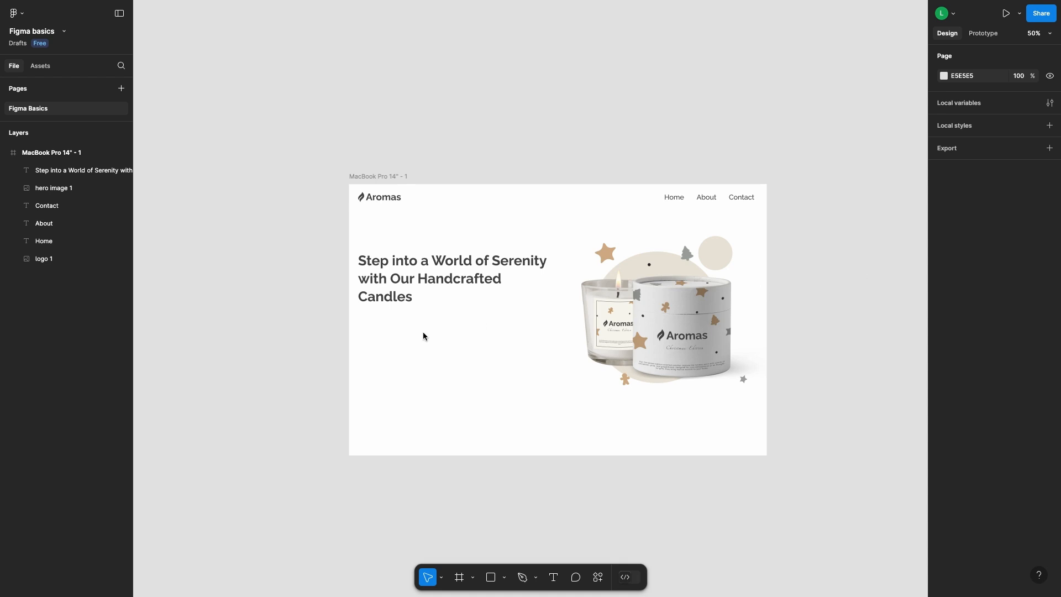
Below the headline, add a left-aligned 674 × 204 paragraph beginning "Discover the essence of tranquility with our exclusive range at Aromas, where each candle"
{"action": "key", "text": "t"}
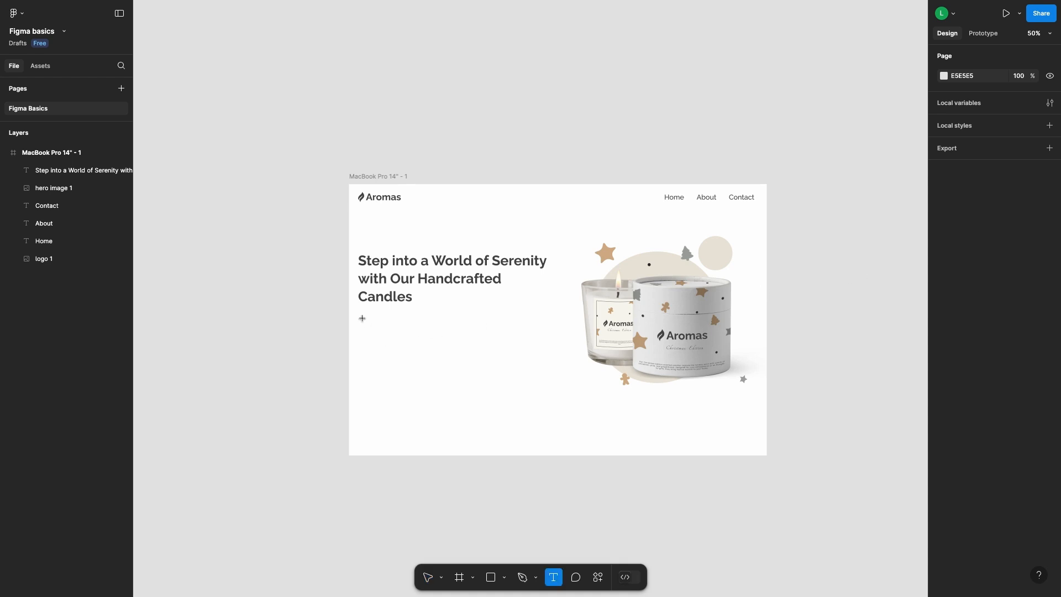
{"action": "left_click_drag", "start_coordinate": [360, 312], "coordinate": [546, 369]}
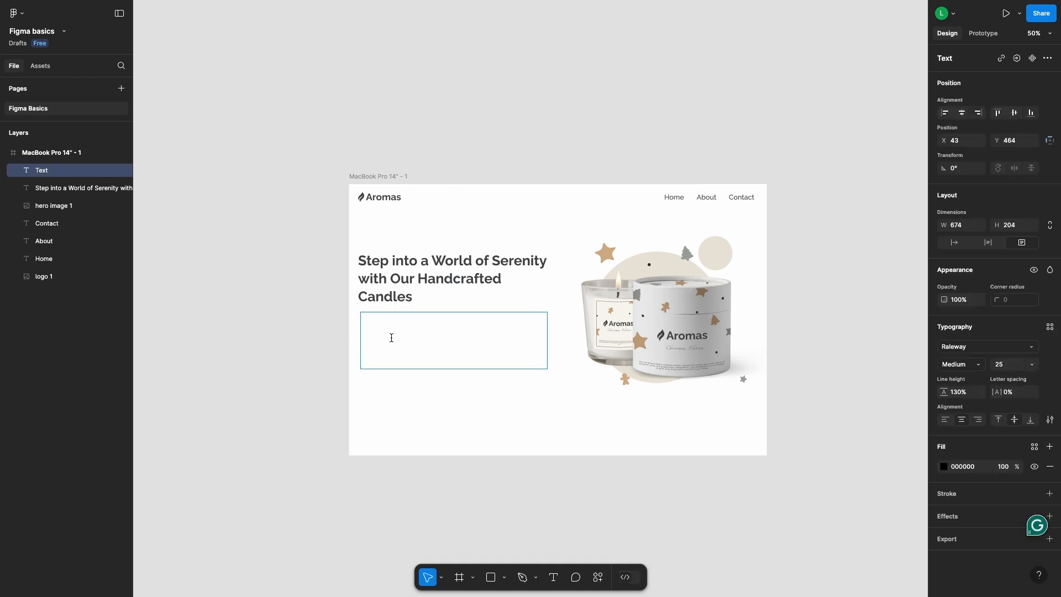
{"action": "type", "text": "Discover the essence of tranquility with our exclusive range at Aromas, where each candle is infused with natural essential oils to create a soothing ambiance for your space."}
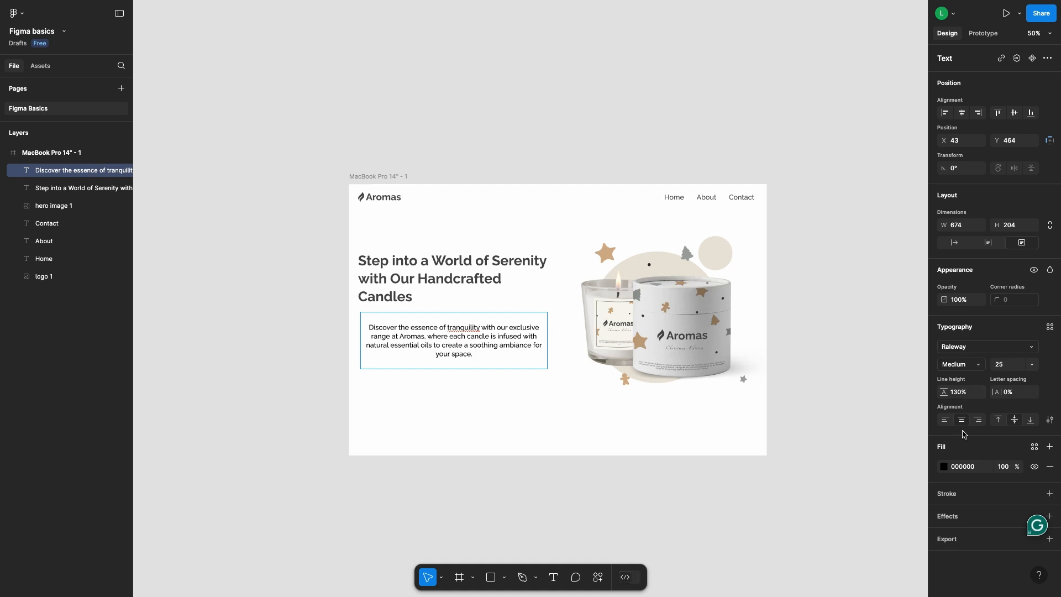
{"action": "left_click", "coordinate": [945, 420]}
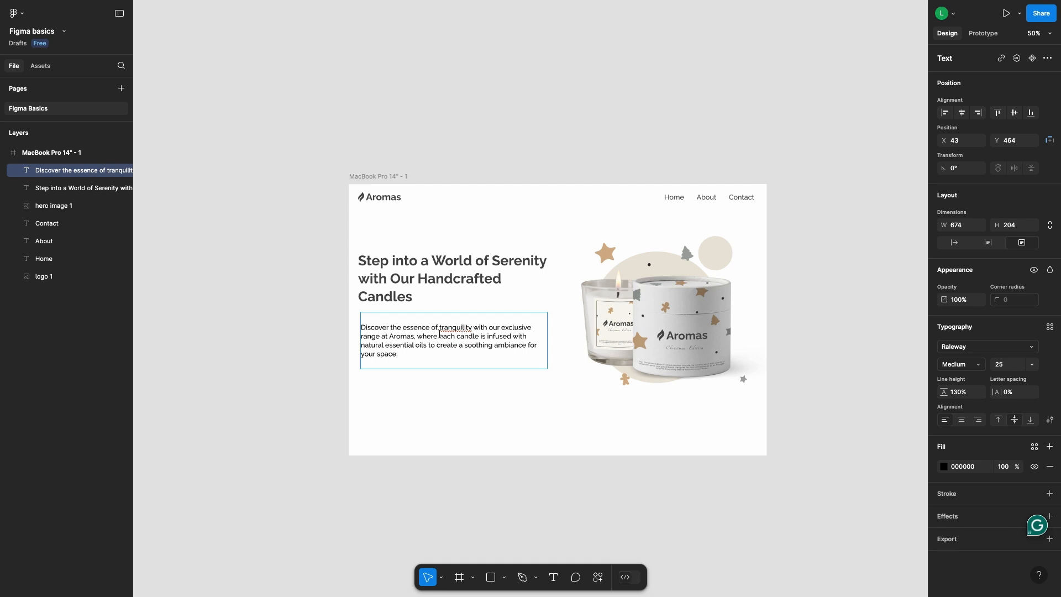
{"action": "key", "text": "Escape"}
Set the paragraph's font size to 21 and position its box under the headline at X 33, Y 390
{"action": "left_click_drag", "start_coordinate": [393, 346], "coordinate": [396, 329]}
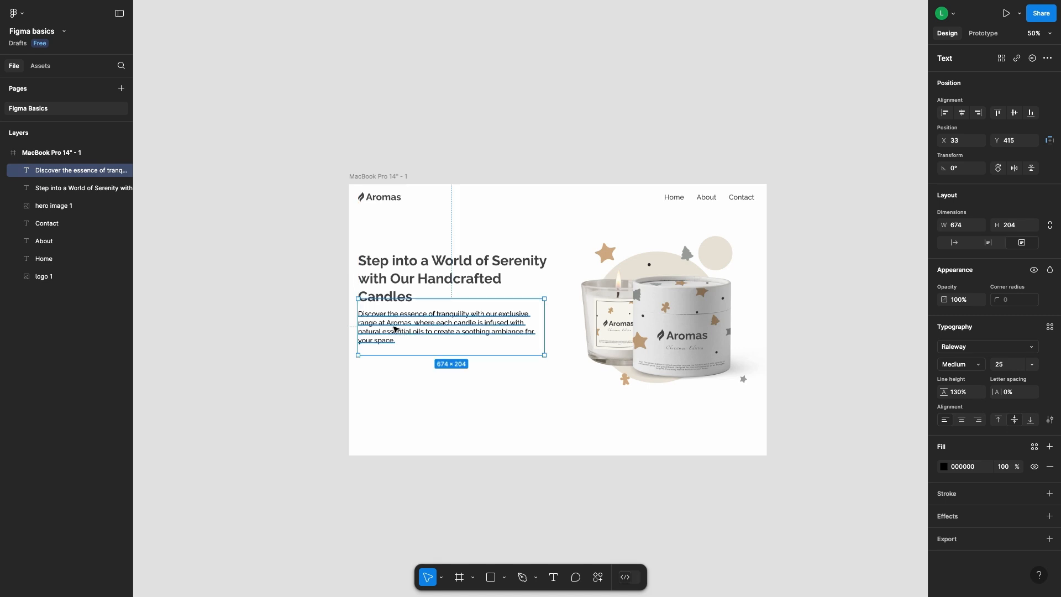
{"action": "left_click", "coordinate": [1008, 365]}
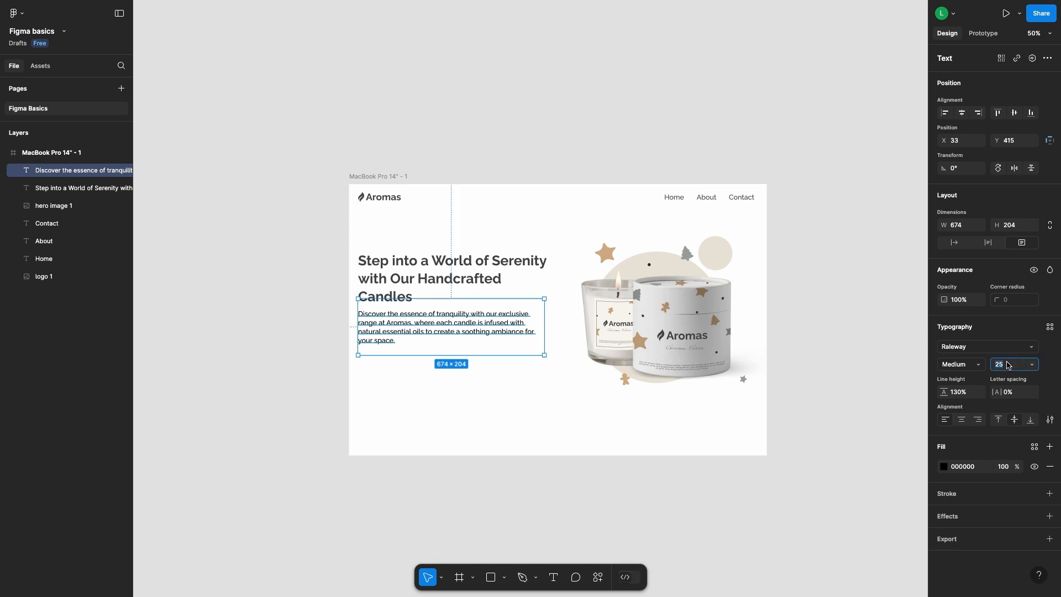
{"action": "key", "text": "Down"}
{"action": "key", "text": "Down"}
{"action": "key", "text": "Down"}
{"action": "key", "text": "Down"}
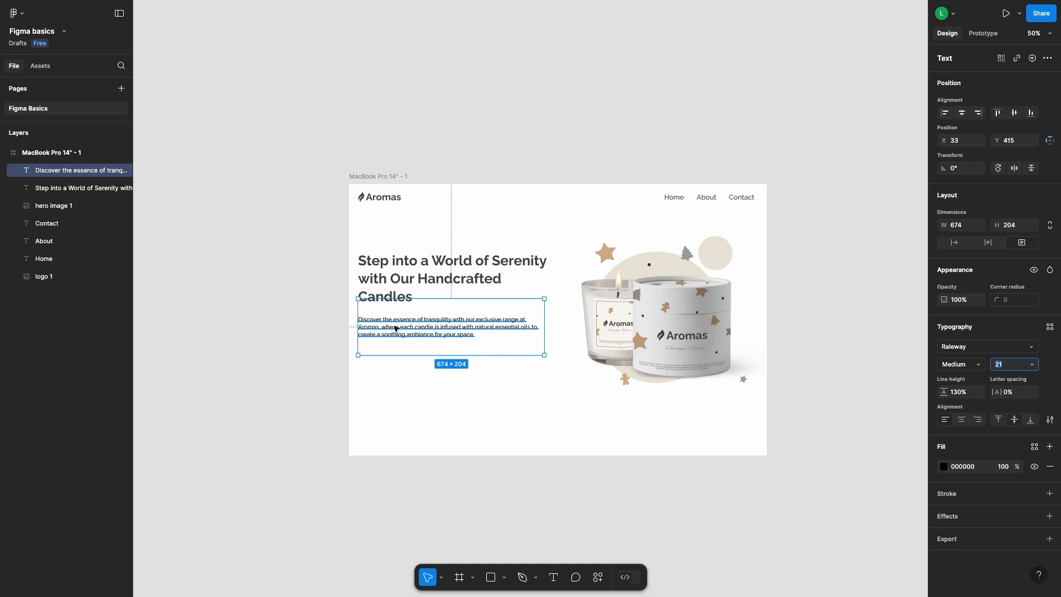
{"action": "left_click", "coordinate": [379, 367]}
{"action": "left_click_drag", "start_coordinate": [388, 332], "coordinate": [390, 325]}
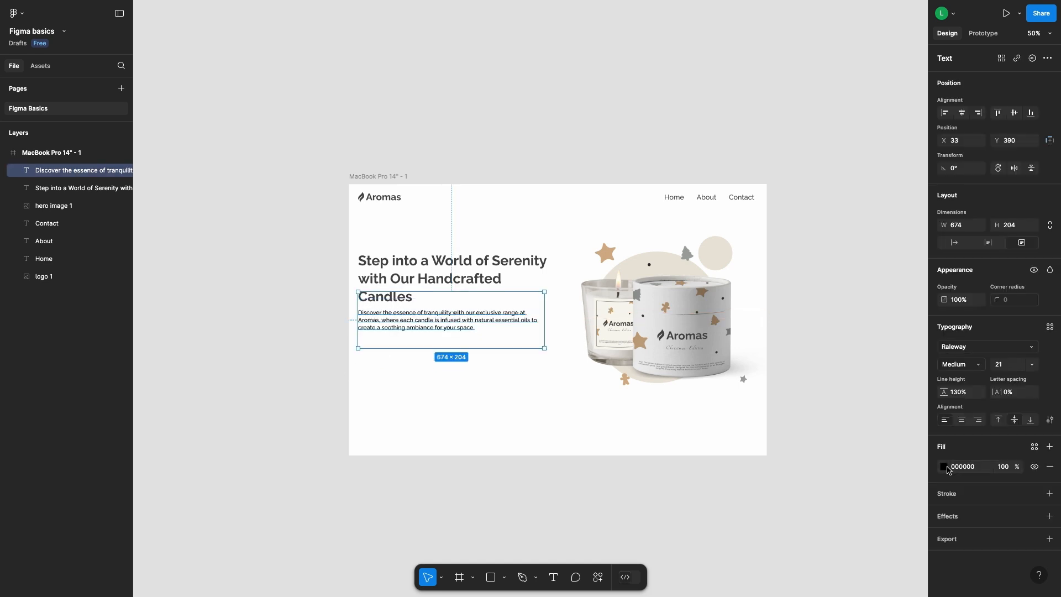
Change the paragraph's fill to the mid grey 9E9E9E
{"action": "left_click", "coordinate": [946, 468]}
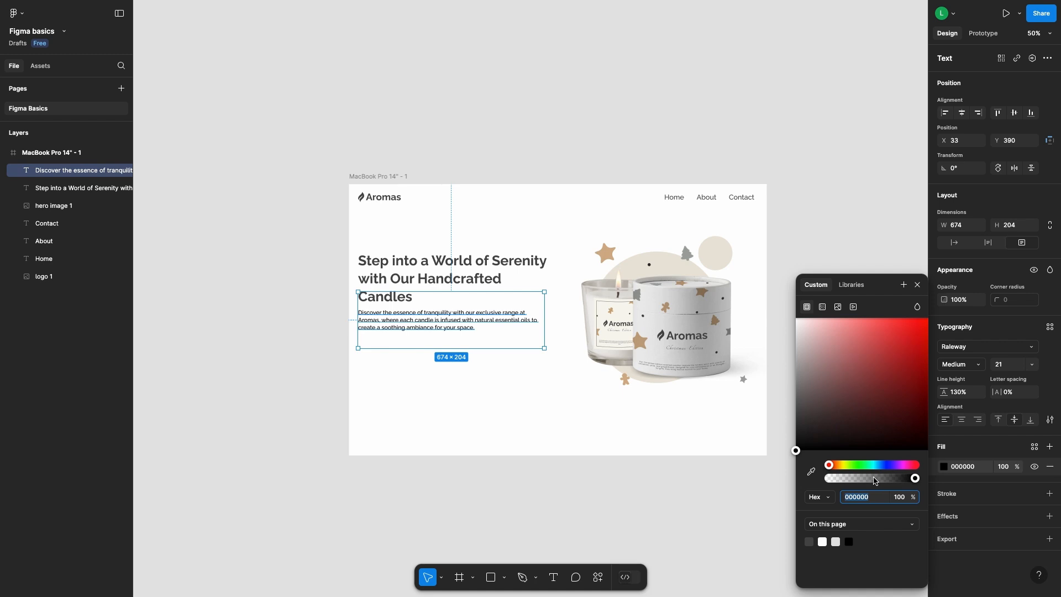
{"action": "left_click", "coordinate": [799, 379]}
{"action": "mouse_move", "coordinate": [797, 379]}
{"action": "left_mouse_down"}
{"action": "mouse_move", "coordinate": [794, 368]}
{"action": "mouse_move", "coordinate": [792, 377]}
{"action": "left_mouse_up"}
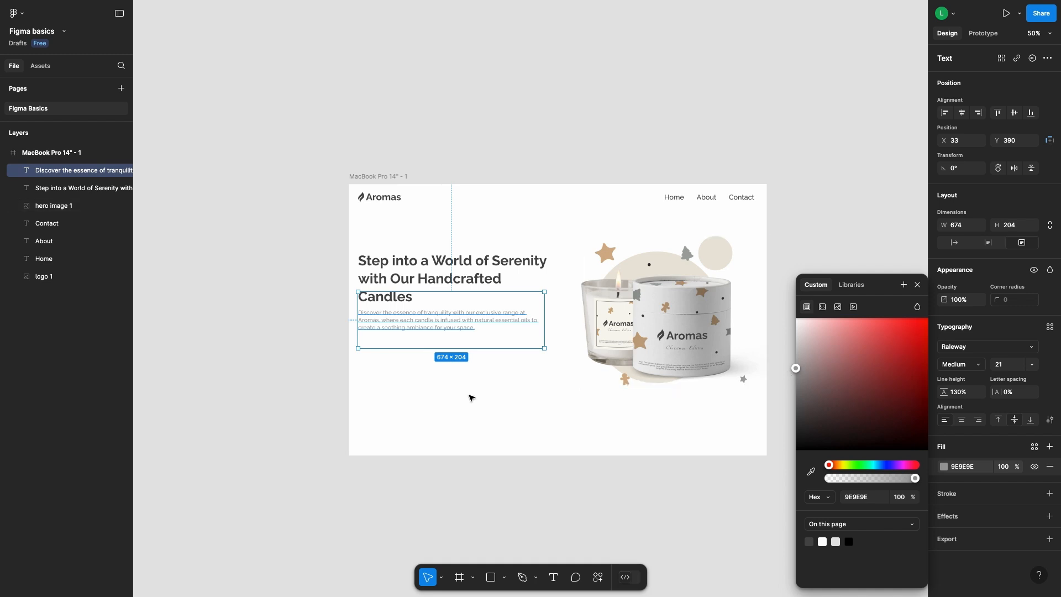
Draw a 333 × 55 rectangle below the descriptive paragraph at X 37, Y 583
{"action": "left_click", "coordinate": [478, 396]}
{"action": "scroll", "coordinate": [358, 342], "scroll_direction": "up", "scroll_amount": 5}
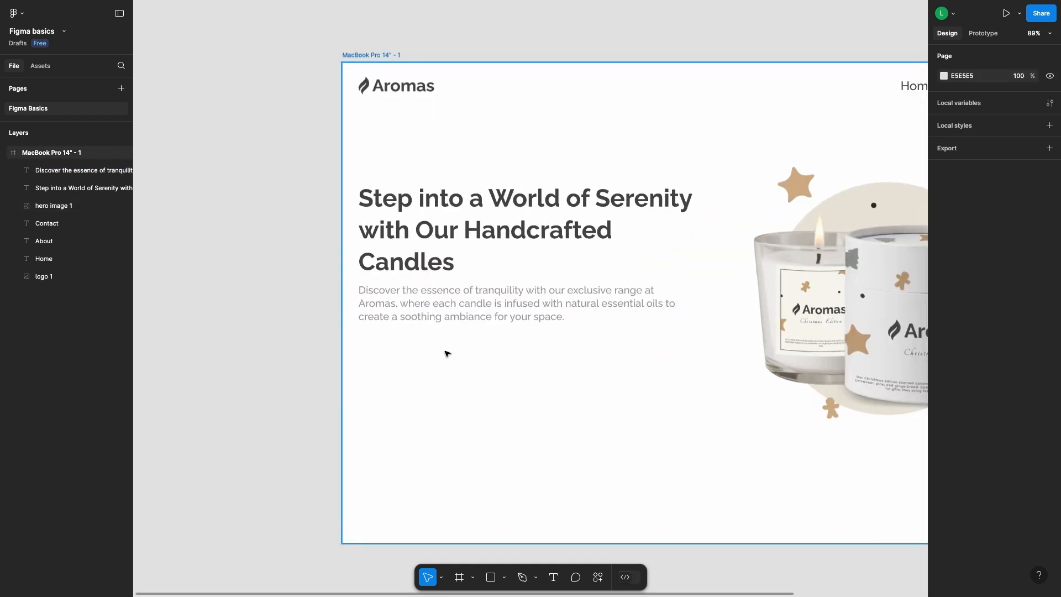
{"action": "left_click_drag", "start_coordinate": [466, 358], "coordinate": [376, 313]}
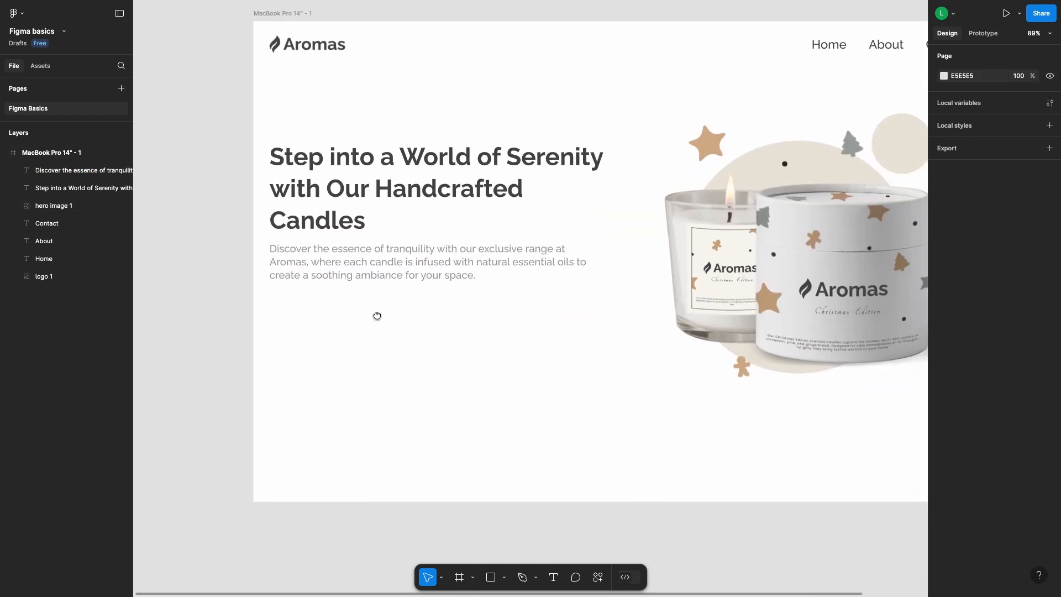
{"action": "left_click", "coordinate": [490, 577]}
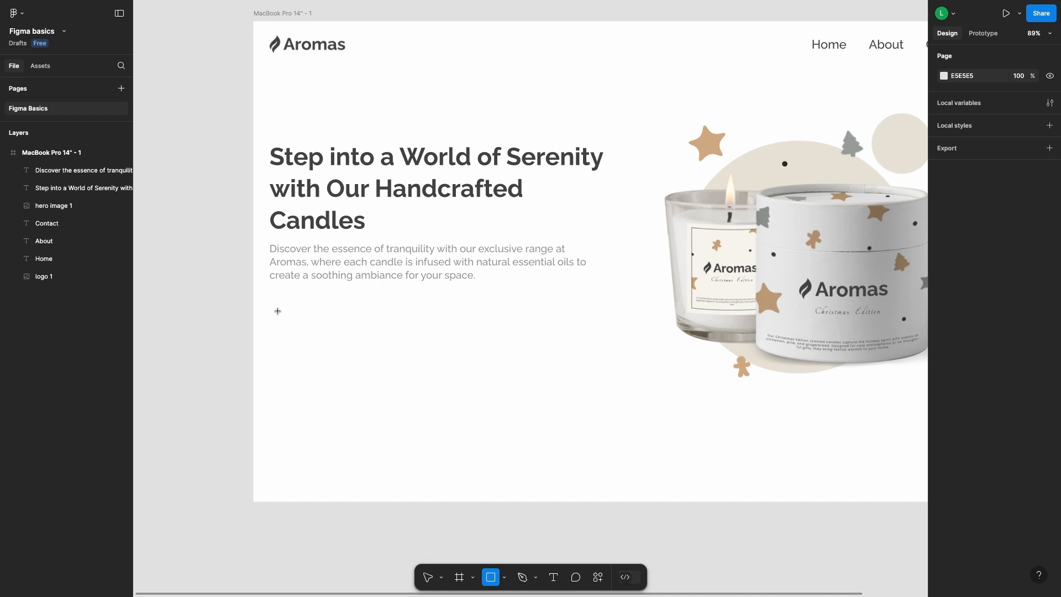
{"action": "mouse_move", "coordinate": [271, 306]}
{"action": "left_mouse_down"}
{"action": "mouse_move", "coordinate": [463, 342]}
{"action": "mouse_move", "coordinate": [433, 343]}
{"action": "mouse_move", "coordinate": [434, 334]}
{"action": "left_mouse_up"}
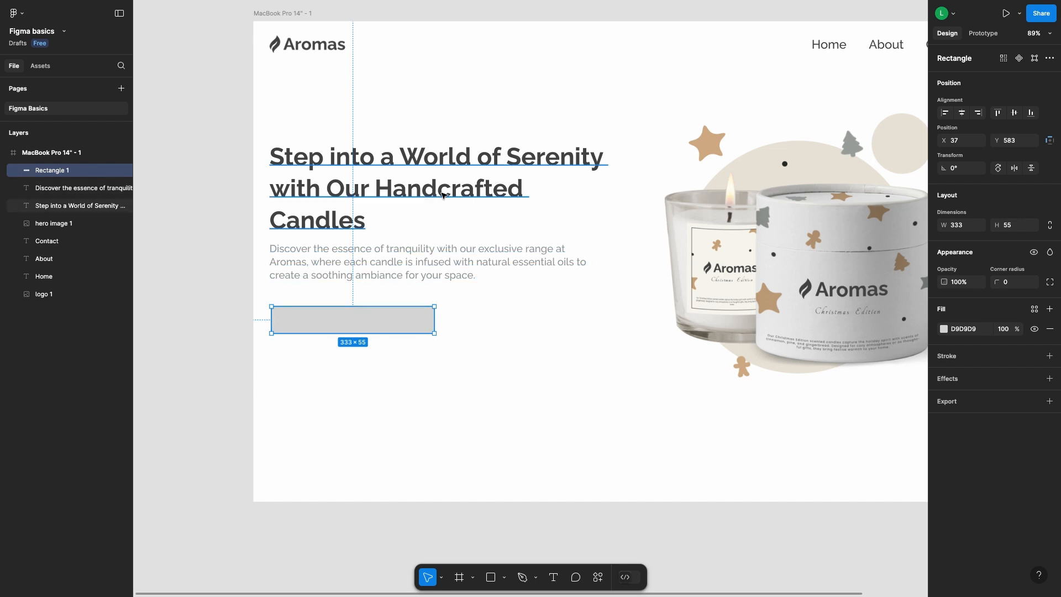
Bring the colors palette image onto the empty canvas beside the MacBook Pro 14" frame
{"action": "key", "text": "ctrl+minus"}
{"action": "key", "text": "ctrl+minus"}
{"action": "key", "text": "ctrl+plus"}
{"action": "key", "text": "ctrl+plus"}
{"action": "key", "text": "ctrl+minus"}
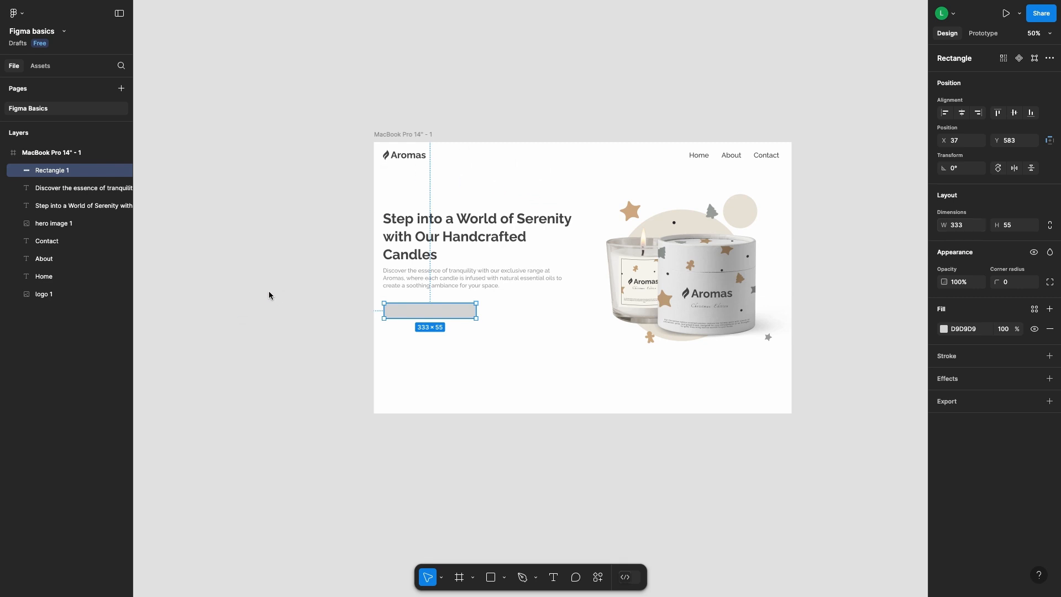
{"action": "key", "text": "ctrl+v"}
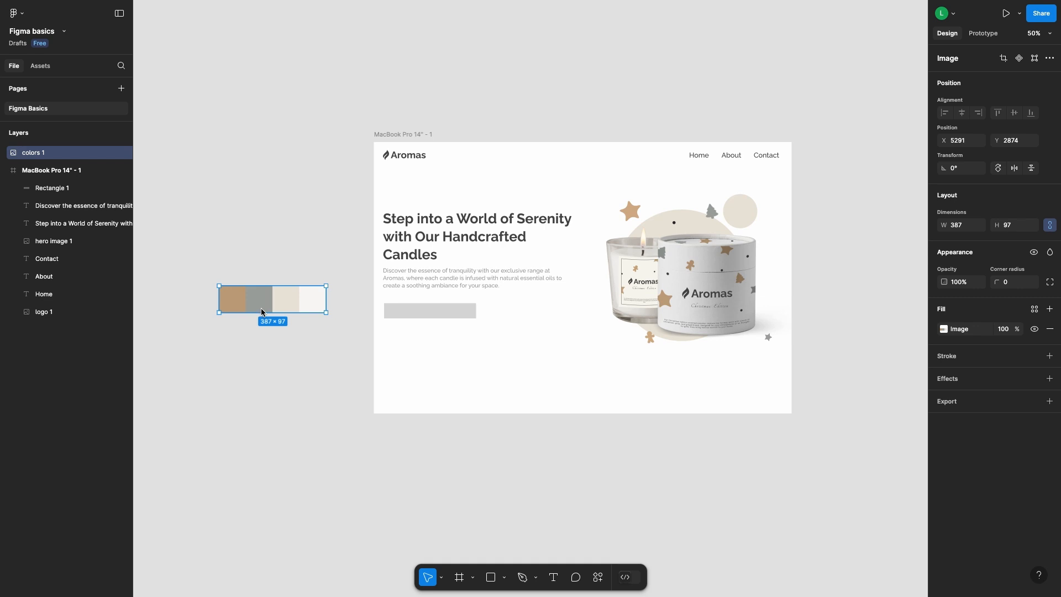
Fill the rectangle below the paragraph with the tan C2A380 sampled from the palette image
{"action": "left_click", "coordinate": [419, 316]}
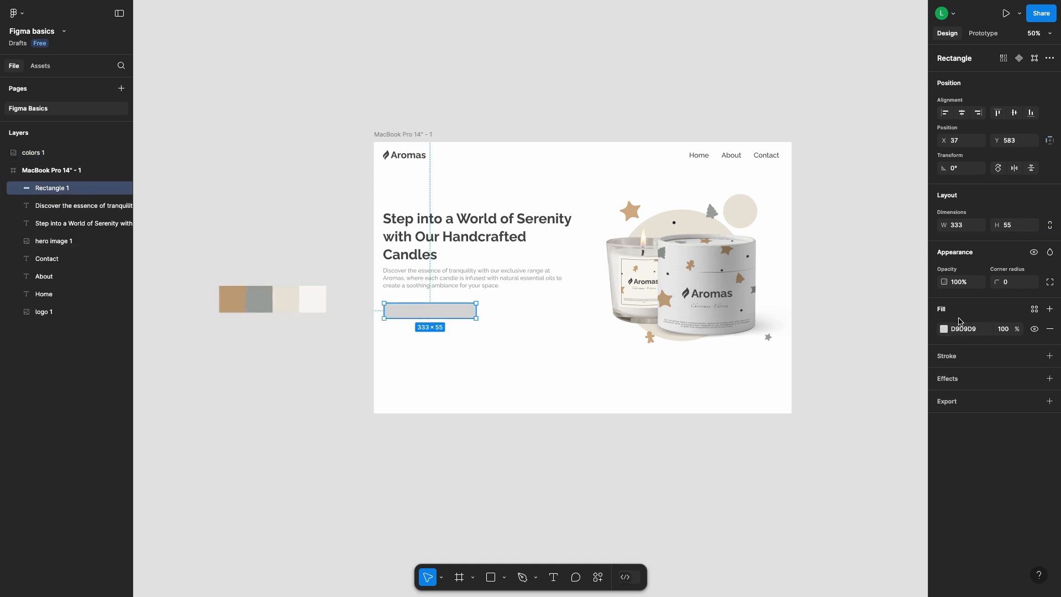
{"action": "left_click", "coordinate": [944, 330]}
{"action": "left_click", "coordinate": [813, 472]}
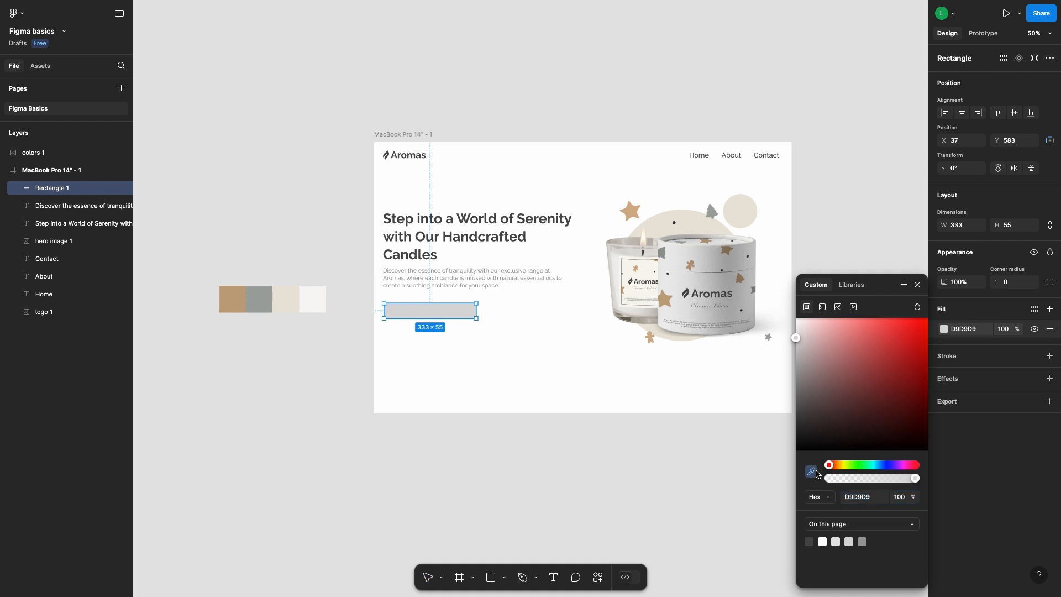
{"action": "left_click", "coordinate": [232, 298]}
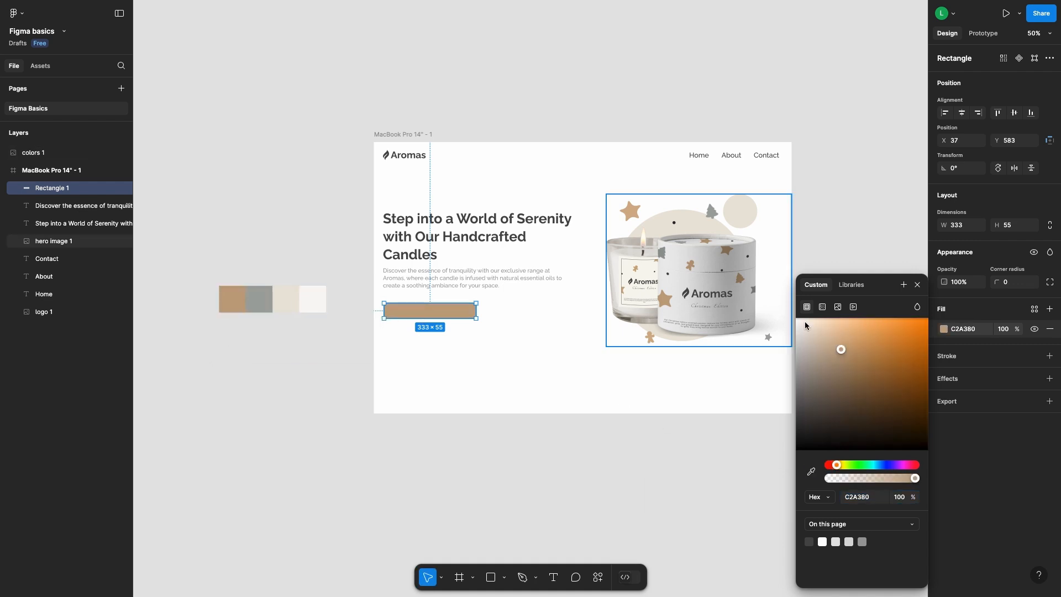
{"action": "left_click", "coordinate": [917, 285]}
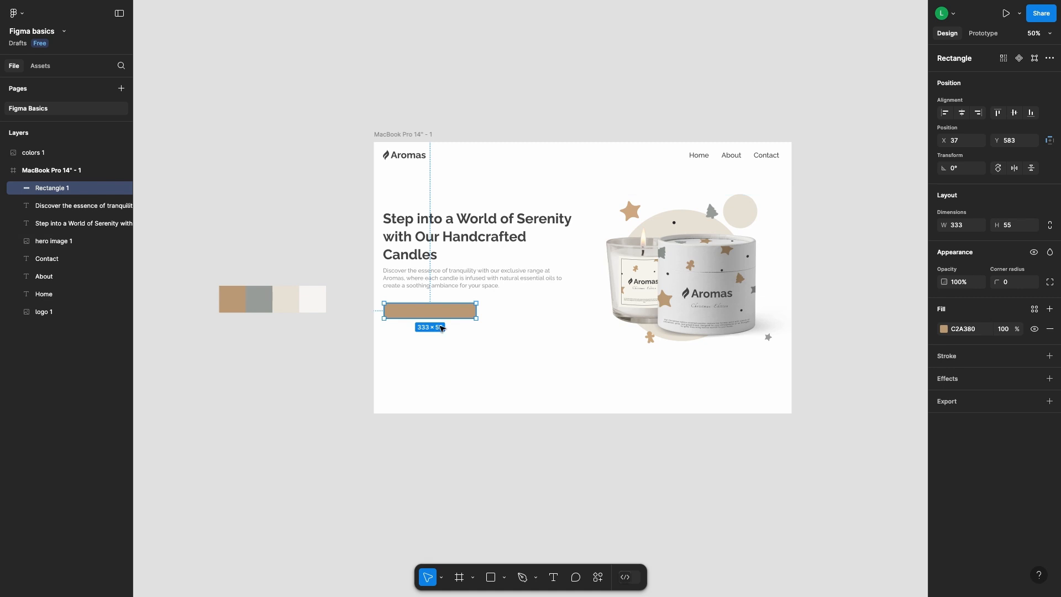
Increase the tan rectangle's corner radius until it becomes a fully rounded pill-shaped button
{"action": "scroll", "coordinate": [397, 336], "scroll_direction": "up", "scroll_amount": 1}
{"action": "scroll", "coordinate": [398, 336], "scroll_direction": "up", "scroll_amount": 5}
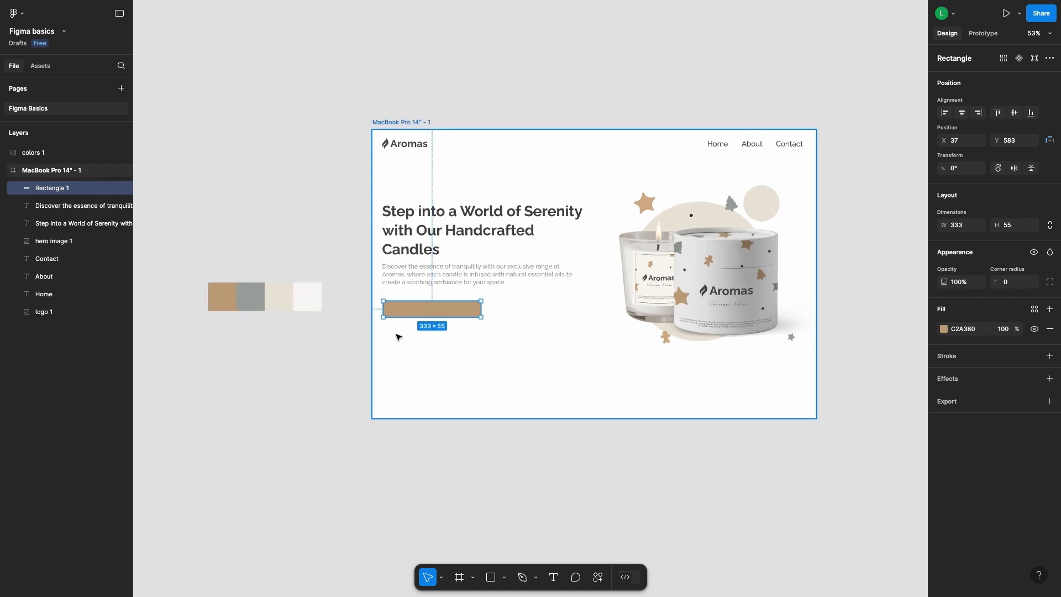
{"action": "left_click_drag", "start_coordinate": [578, 333], "coordinate": [467, 346]}
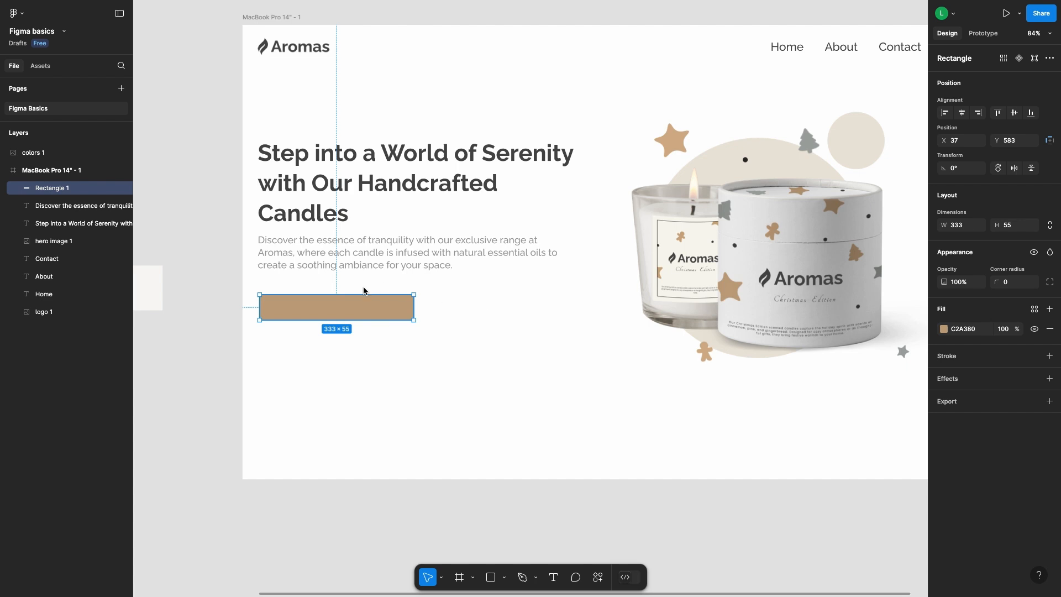
{"action": "left_click", "coordinate": [1006, 285]}
{"action": "left_click_drag", "start_coordinate": [996, 282], "coordinate": [374, 265]}
{"action": "left_click", "coordinate": [209, 339]}
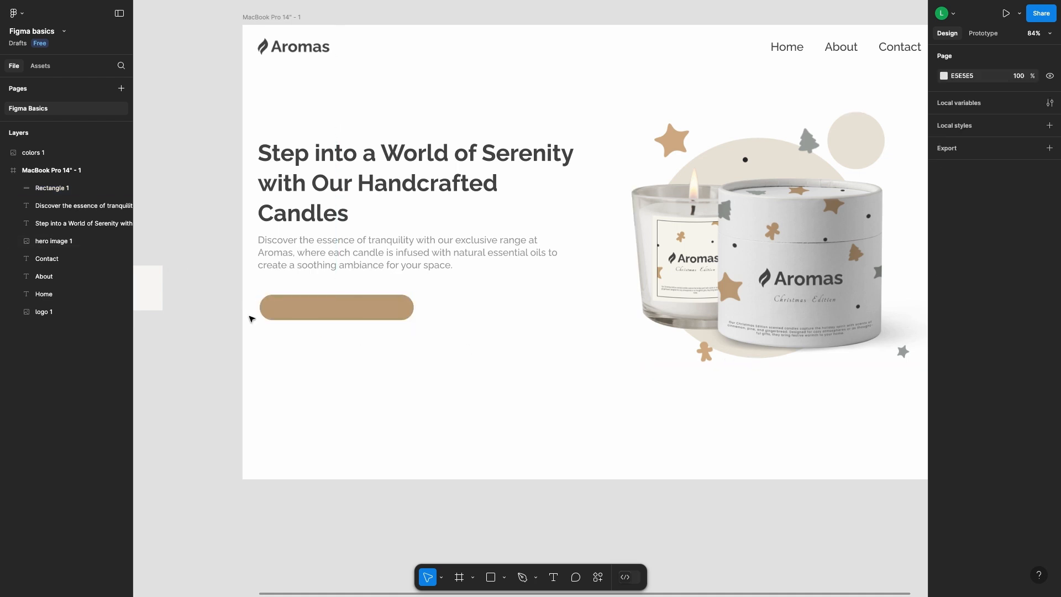
Add the text label "ORDER NOW" on the tan button, starting at X 81, Y 597
{"action": "left_click_drag", "start_coordinate": [285, 339], "coordinate": [347, 340]}
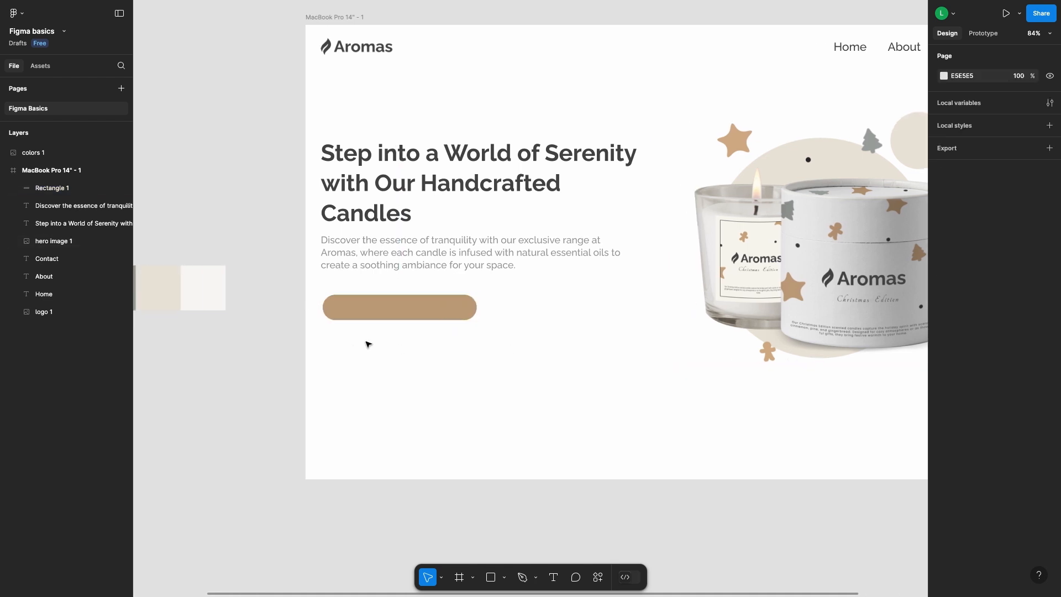
{"action": "key", "text": "t"}
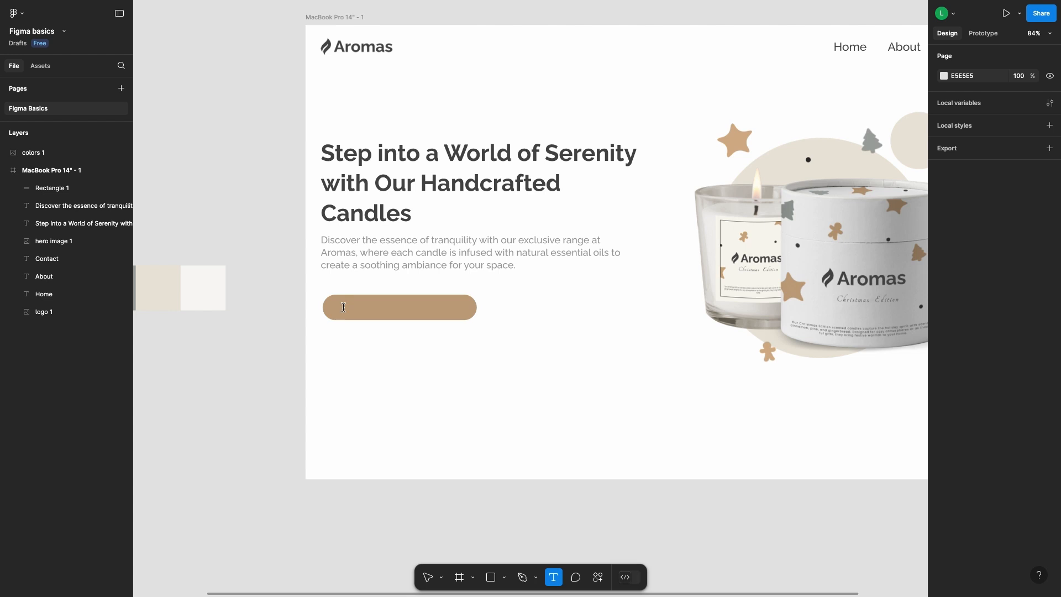
{"action": "left_click", "coordinate": [343, 307]}
{"action": "type", "text": "O"}
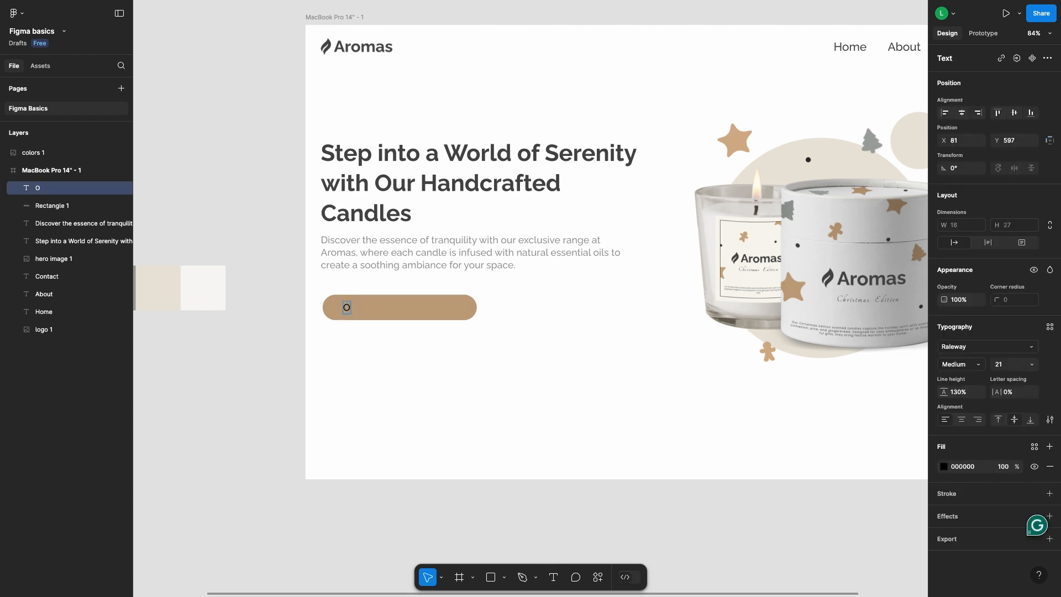
{"action": "type", "text": "RDER NOW"}
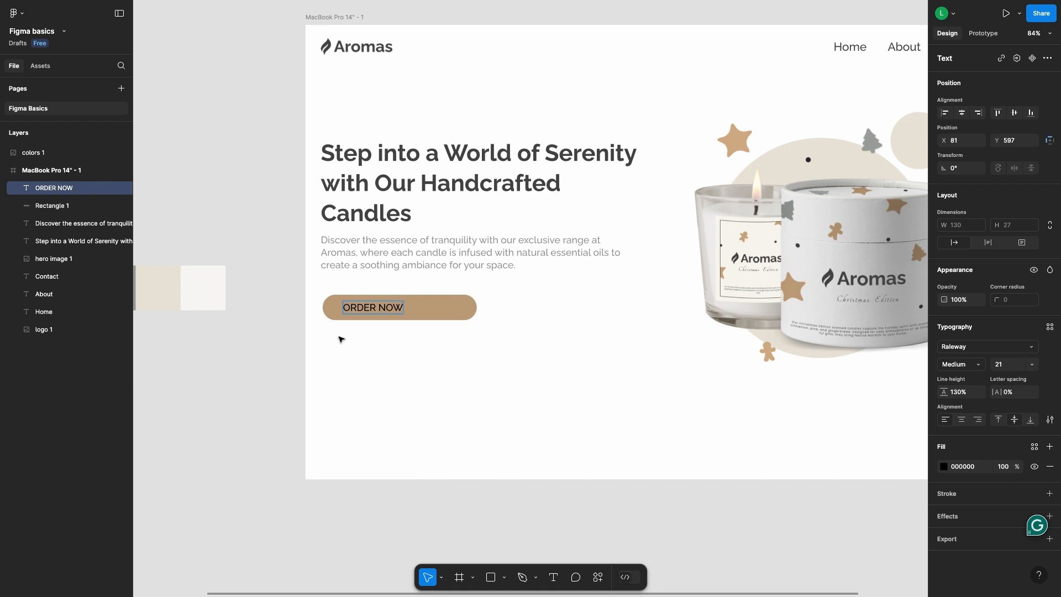
{"action": "key", "text": "Escape"}
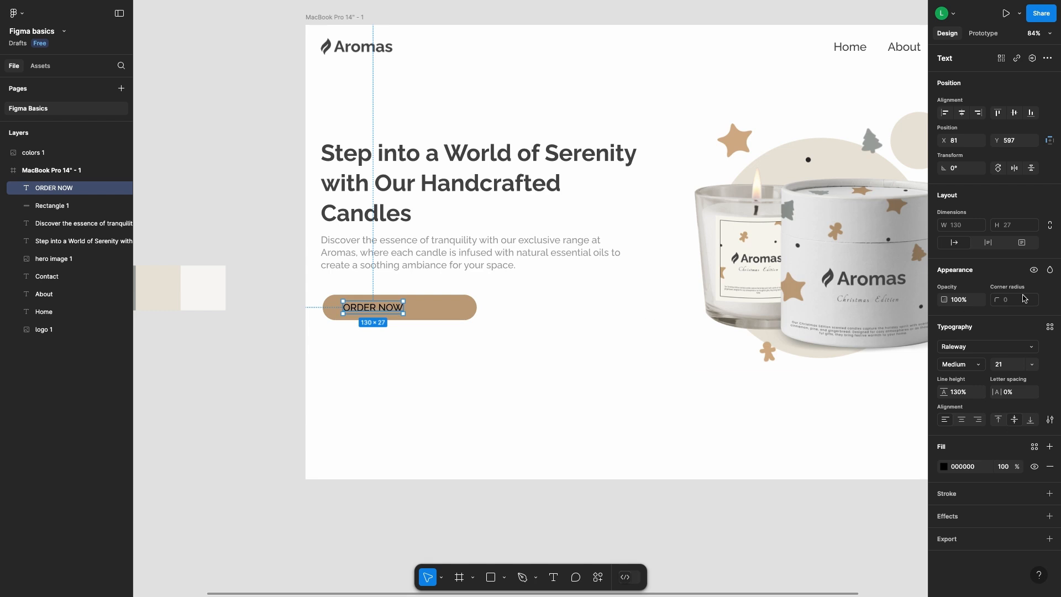
Set the ORDER NOW label's font size to 17 and its fill to white FFFFFF
{"action": "left_click", "coordinate": [1010, 366]}
{"action": "key", "text": "Down"}
{"action": "key", "text": "Down"}
{"action": "key", "text": "Down"}
{"action": "key", "text": "Down"}
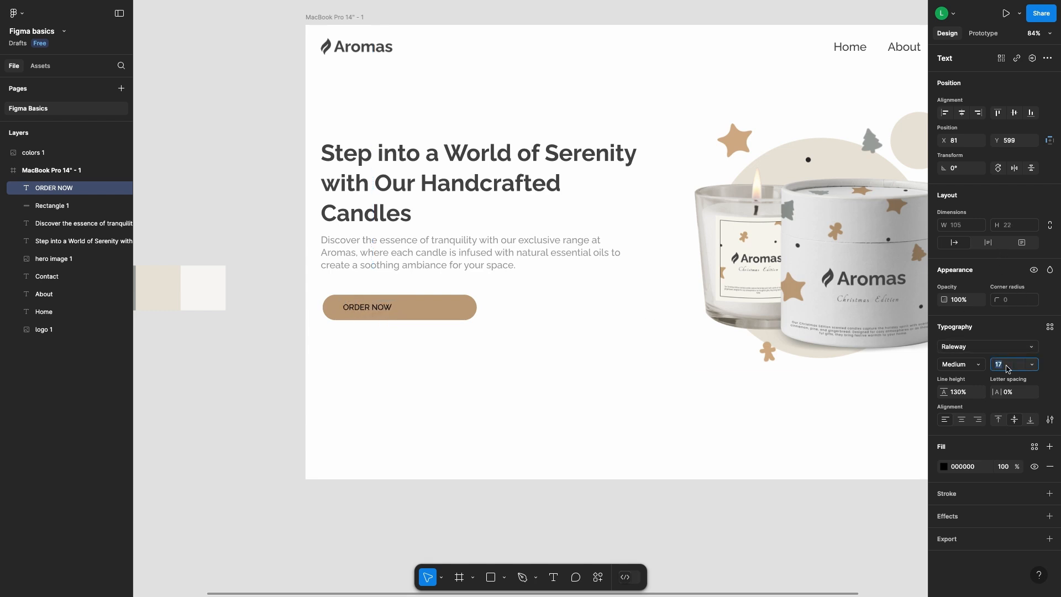
{"action": "left_click", "coordinate": [944, 467]}
{"action": "left_click_drag", "start_coordinate": [802, 329], "coordinate": [783, 312]}
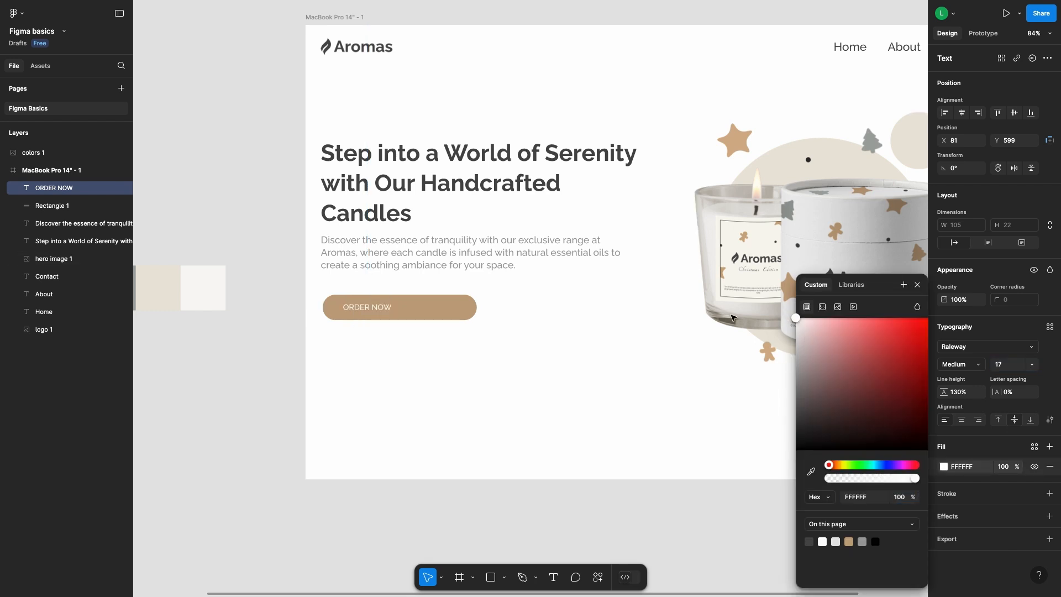
{"action": "left_click", "coordinate": [367, 343]}
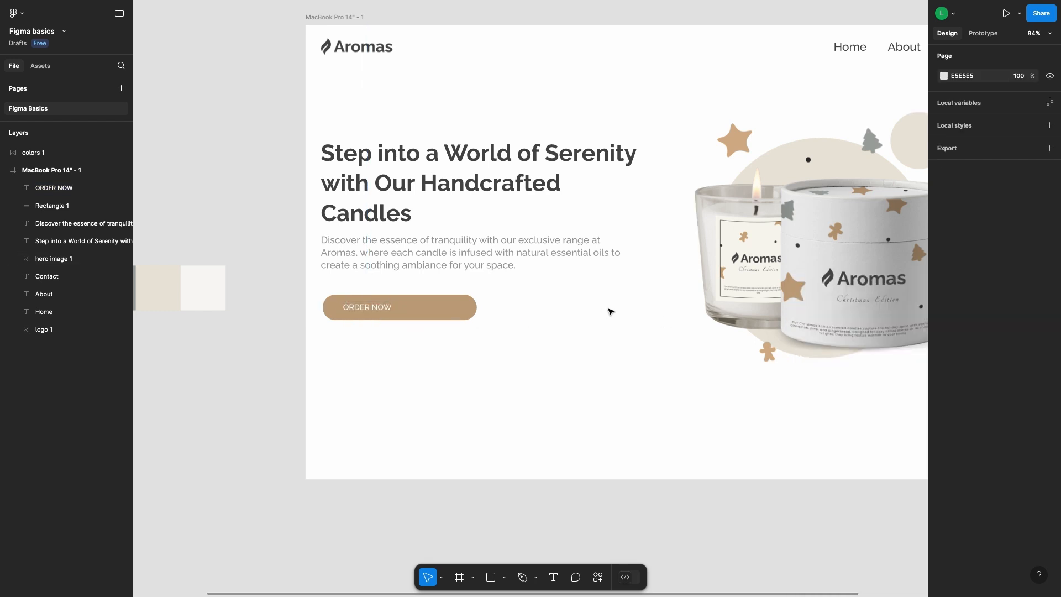
Change the ORDER NOW label's font weight to Bold
{"action": "left_click", "coordinate": [359, 312]}
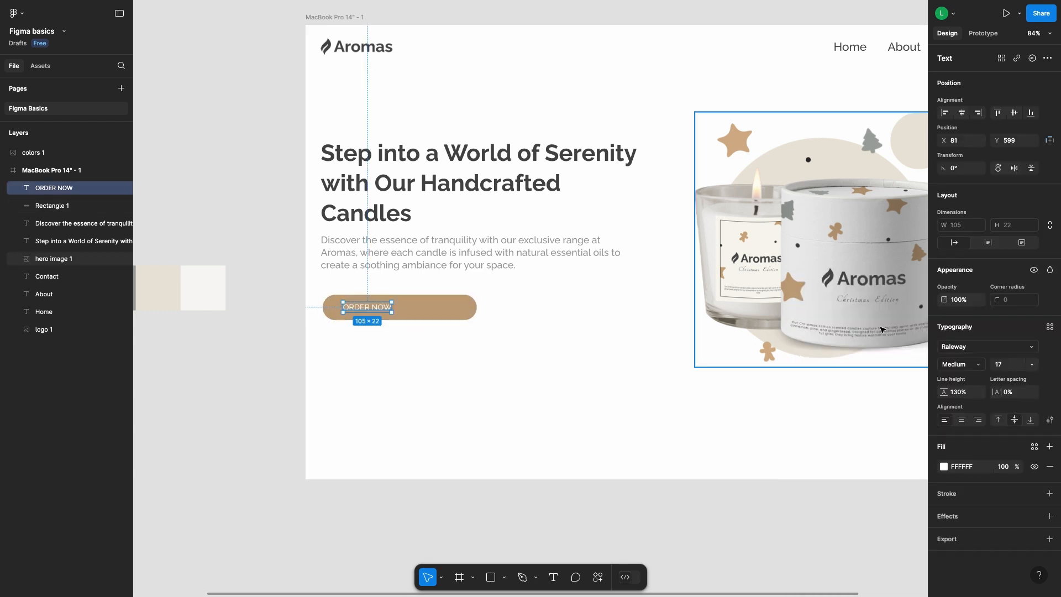
{"action": "left_click", "coordinate": [966, 366]}
{"action": "left_click", "coordinate": [971, 390]}
{"action": "left_click", "coordinate": [400, 368]}
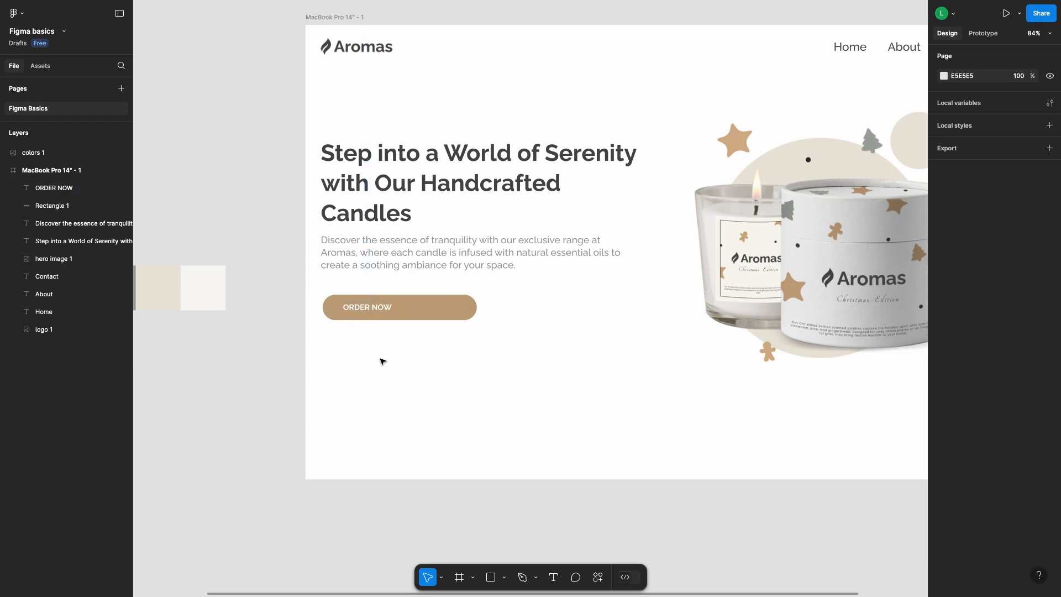
Move the ORDER NOW label toward the button's left end, to X 72, Y 600, and check its spacing
{"action": "scroll", "coordinate": [368, 353], "scroll_direction": "up", "scroll_amount": 5}
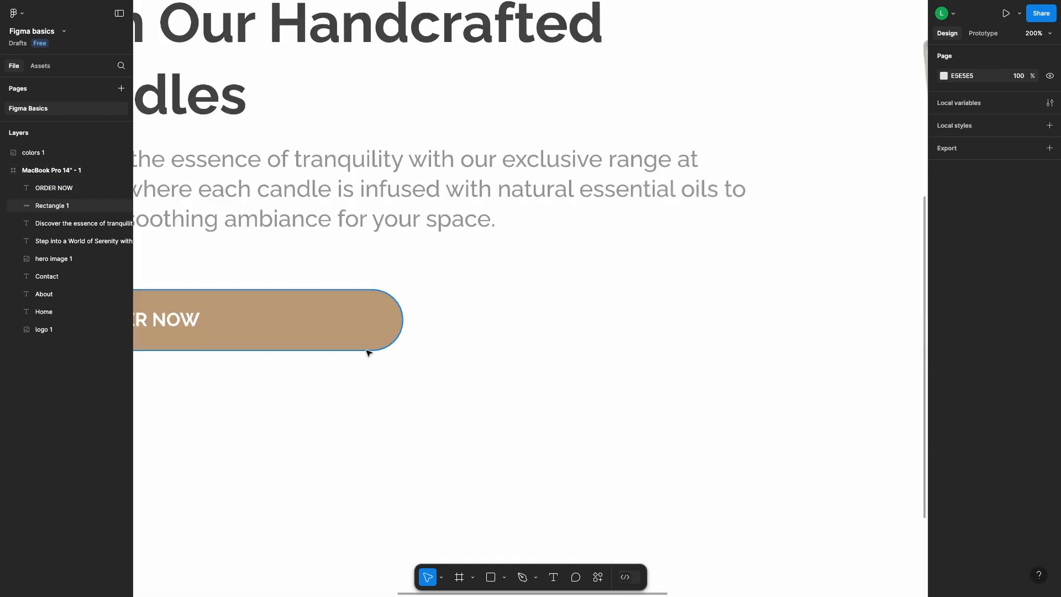
{"action": "scroll", "coordinate": [599, 386], "scroll_direction": "left", "scroll_amount": 5}
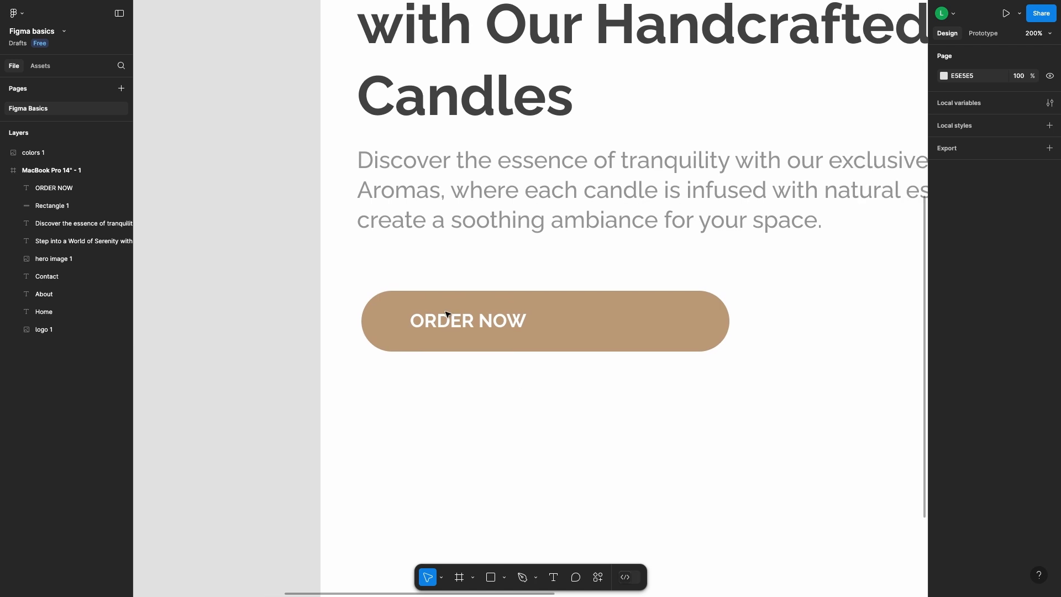
{"action": "left_click_drag", "start_coordinate": [450, 321], "coordinate": [351, 321]}
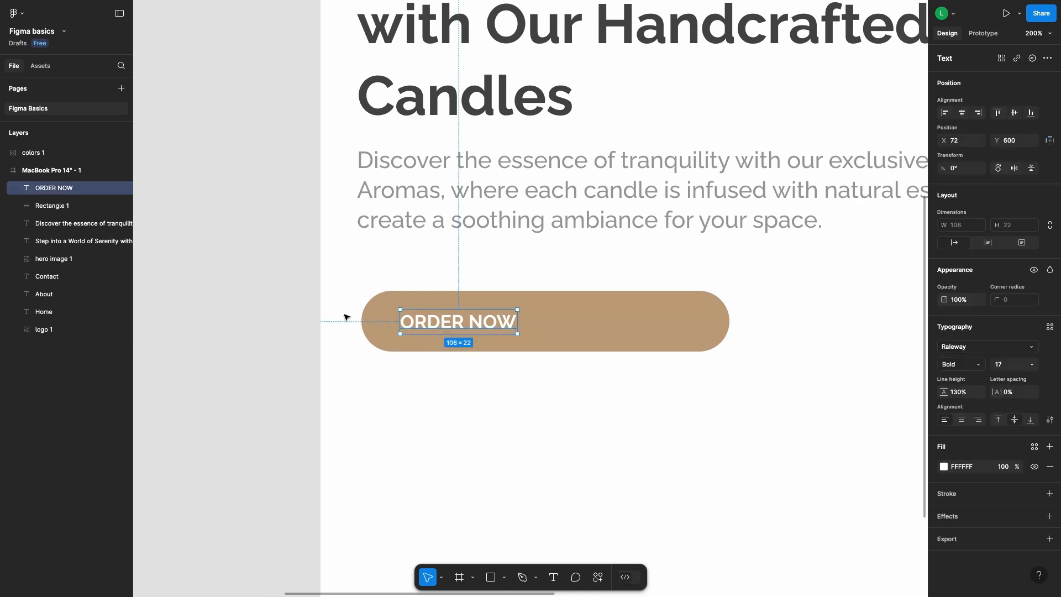
{"action": "key", "text": "alt"}
Add the 16 × 16 arrow-right image to the button and position it near the right end at X 319, Y 603
{"action": "left_click_drag", "start_coordinate": [1060, 288], "coordinate": [807, 288]}
{"action": "left_click_drag", "start_coordinate": [608, 326], "coordinate": [610, 326]}
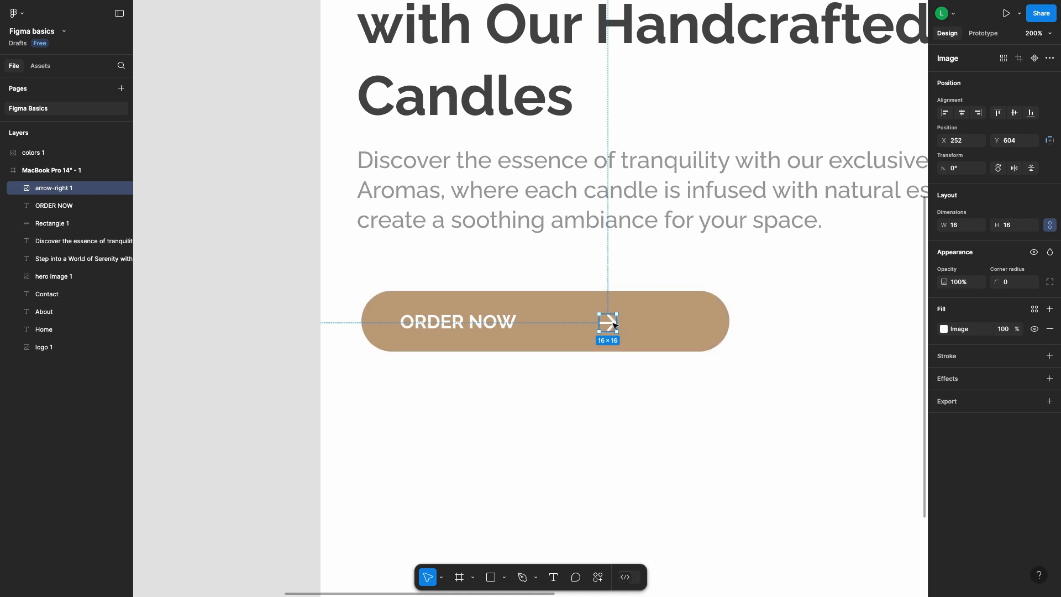
{"action": "left_click_drag", "start_coordinate": [615, 325], "coordinate": [685, 324]}
{"action": "key", "text": "alt"}
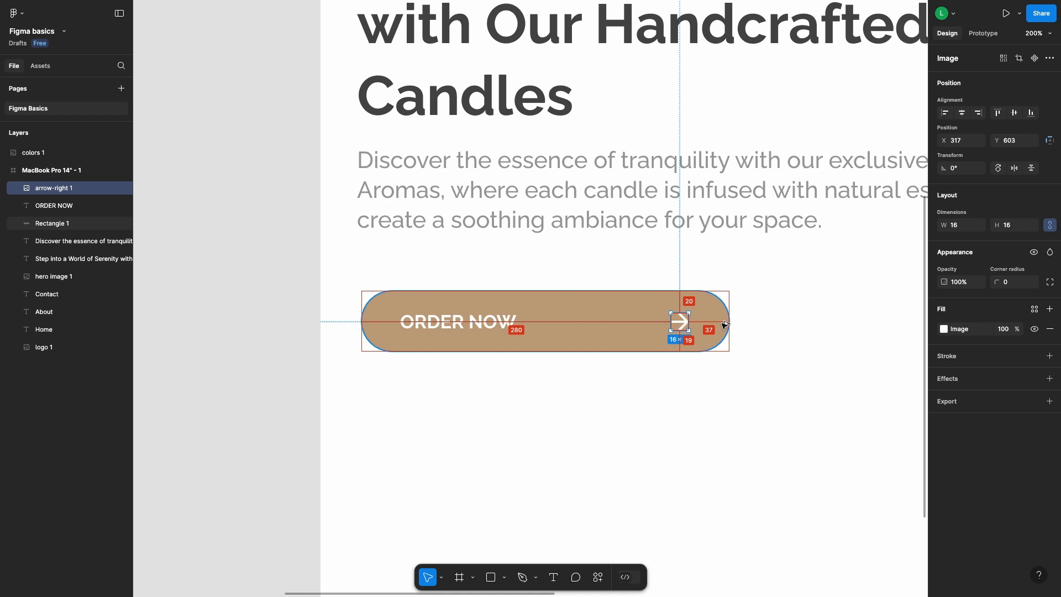
{"action": "key", "text": "Right"}
{"action": "key", "text": "Right"}
{"action": "key", "text": "Right"}
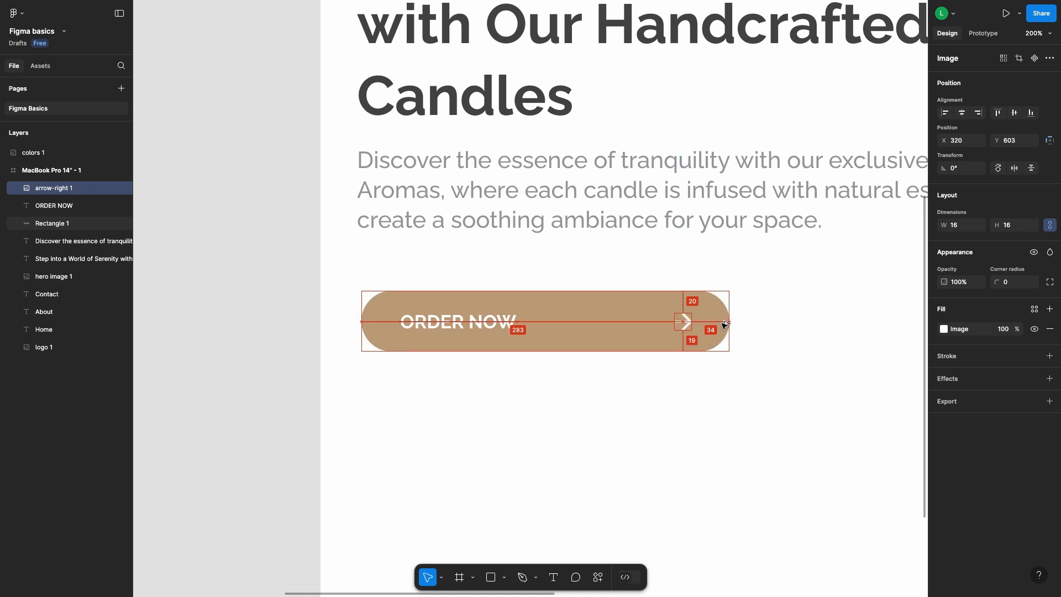
{"action": "key", "text": "Left"}
Align the ORDER NOW label, the arrow and the button rectangle on their vertical centres
{"action": "left_click", "coordinate": [464, 323]}
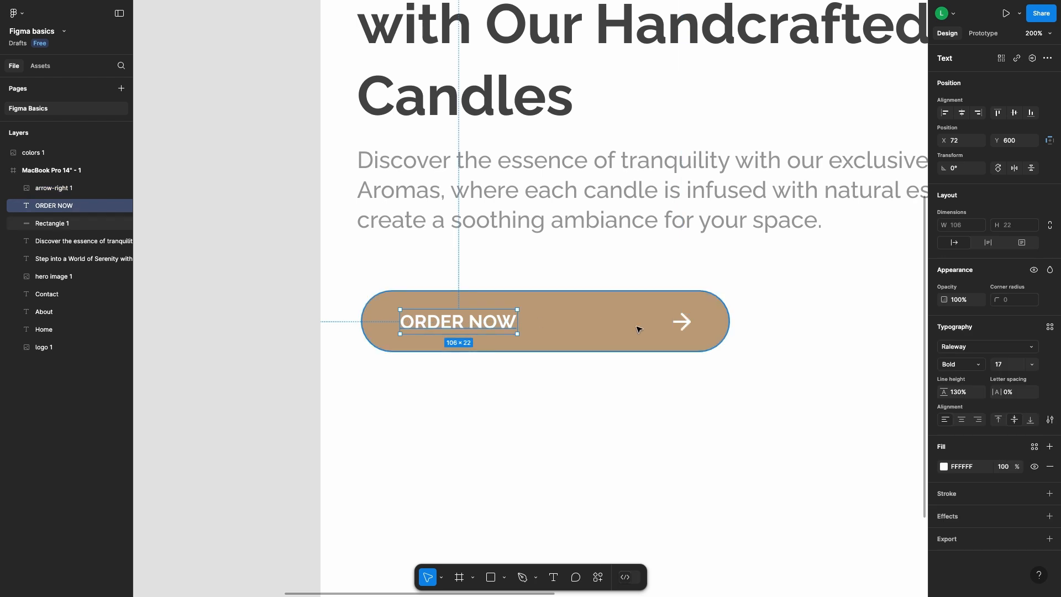
{"action": "left_click", "coordinate": [681, 321], "text": "shift"}
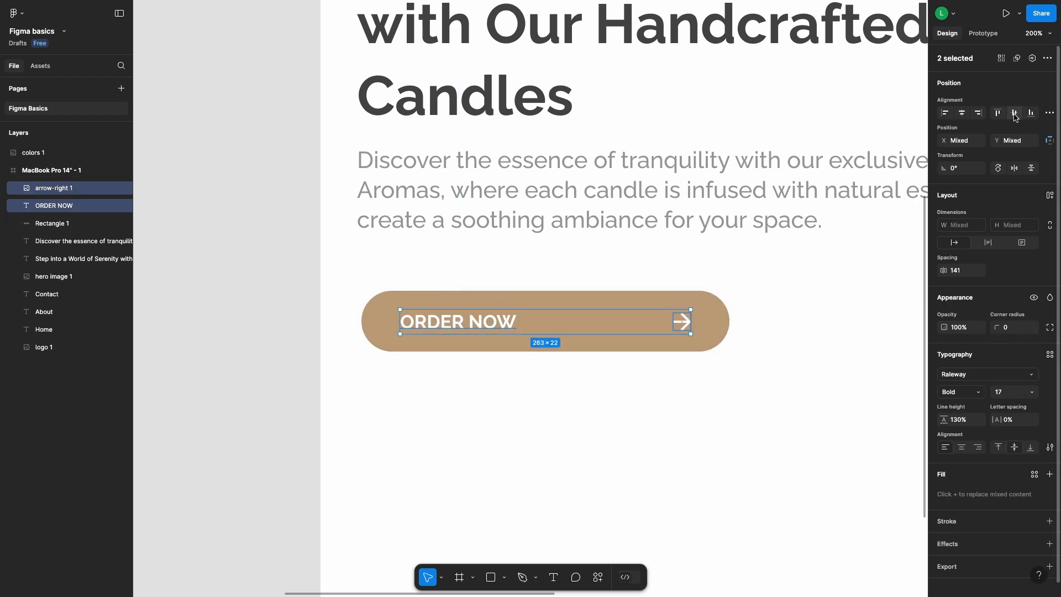
{"action": "left_click", "coordinate": [716, 325], "text": "shift"}
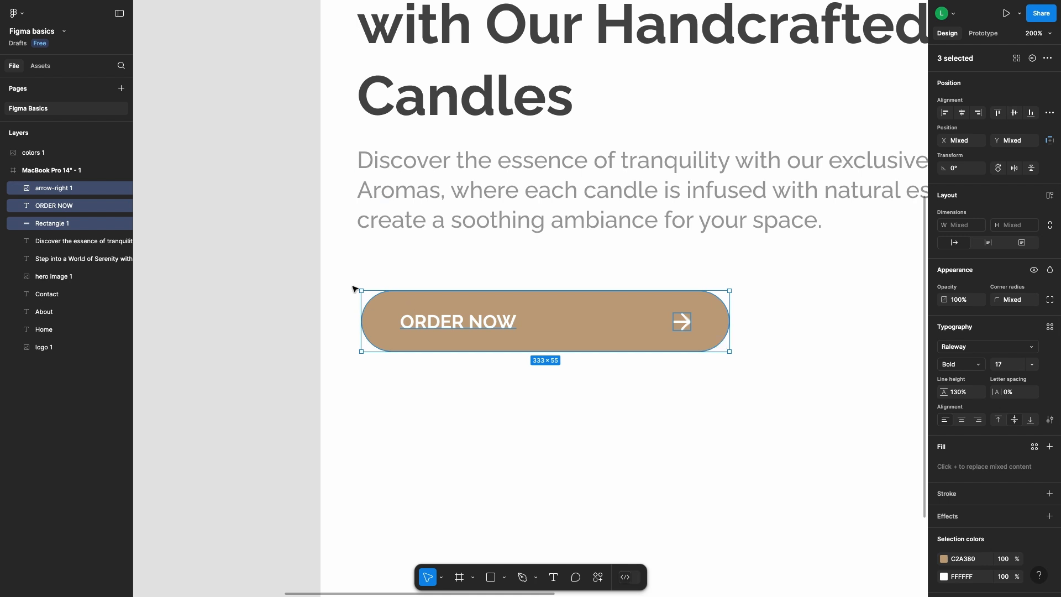
{"action": "left_click", "coordinate": [356, 280]}
Place the 738 × 622 package image on the canvas below the palette, at X 5247, Y 3337
{"action": "key", "text": "ctrl+minus"}
{"action": "key", "text": "ctrl+minus"}
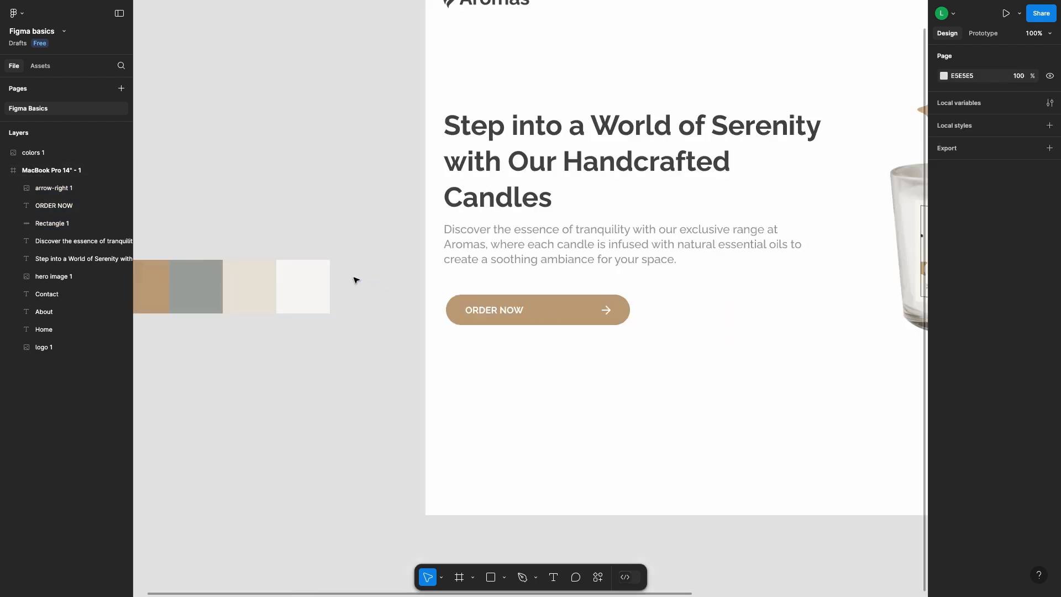
{"action": "scroll", "coordinate": [355, 280], "scroll_direction": "down", "scroll_amount": 2}
{"action": "scroll", "coordinate": [355, 280], "scroll_direction": "right", "scroll_amount": 2}
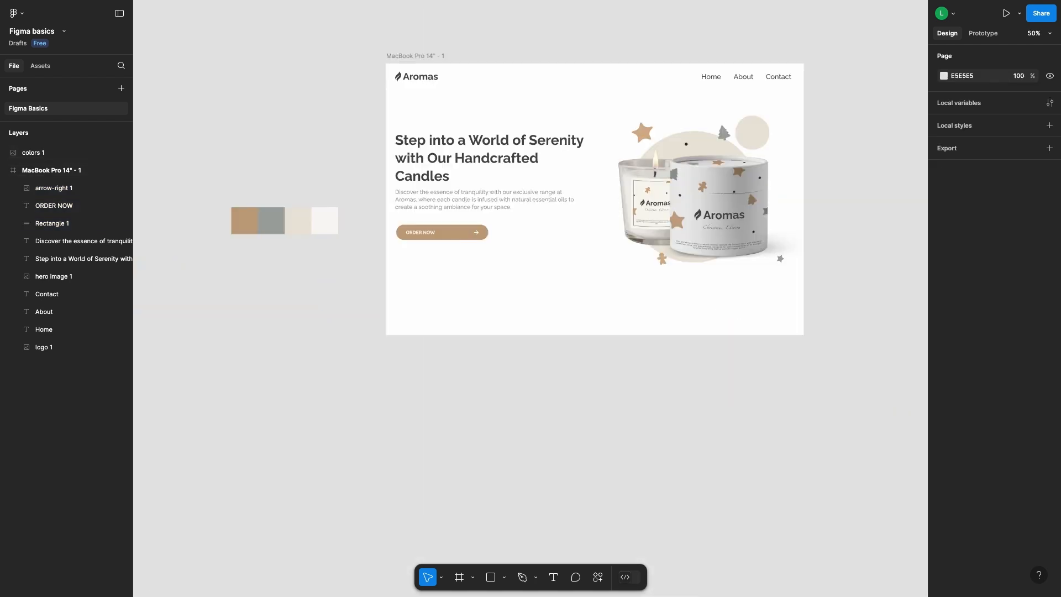
{"action": "left_click_drag", "start_coordinate": [746, 304], "coordinate": [320, 423]}
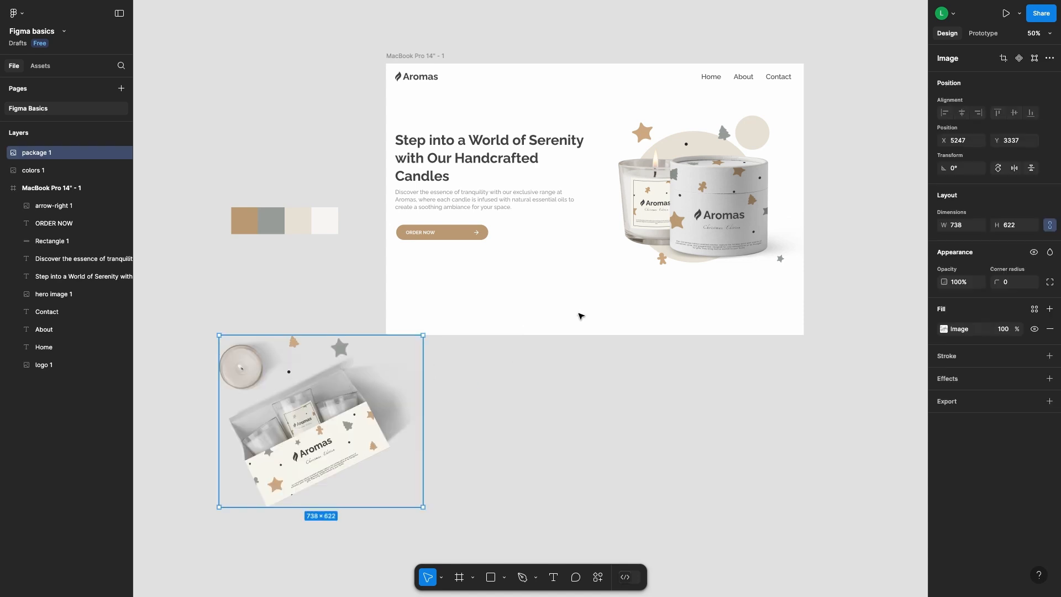
Extend the page frame to 1512 × 1574 and place the package image inside it below the ORDER NOW button, at X 37, Y 713
{"action": "left_click", "coordinate": [417, 56]}
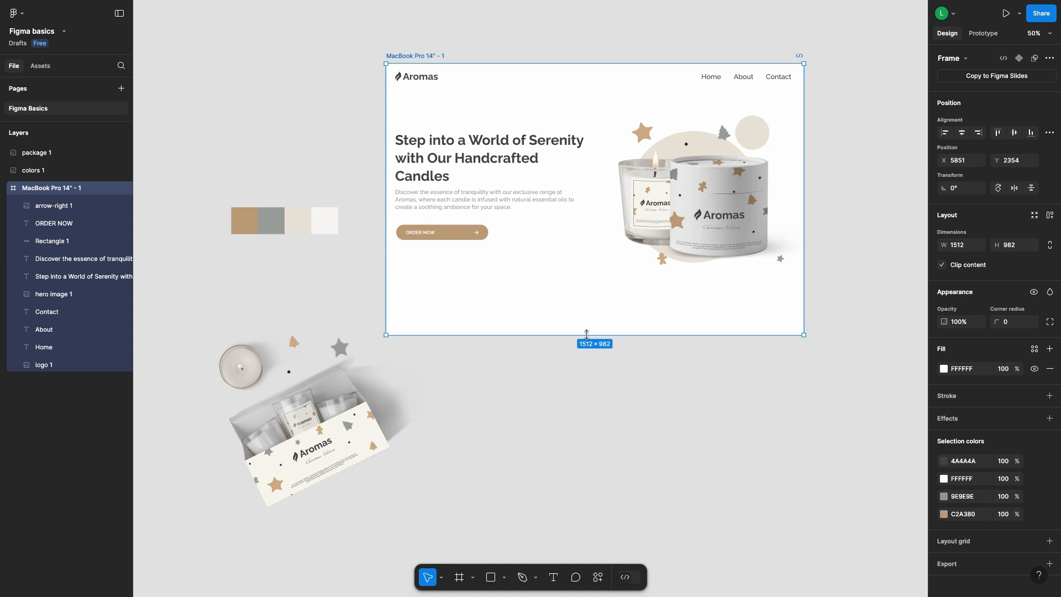
{"action": "left_click_drag", "start_coordinate": [586, 342], "coordinate": [578, 498]}
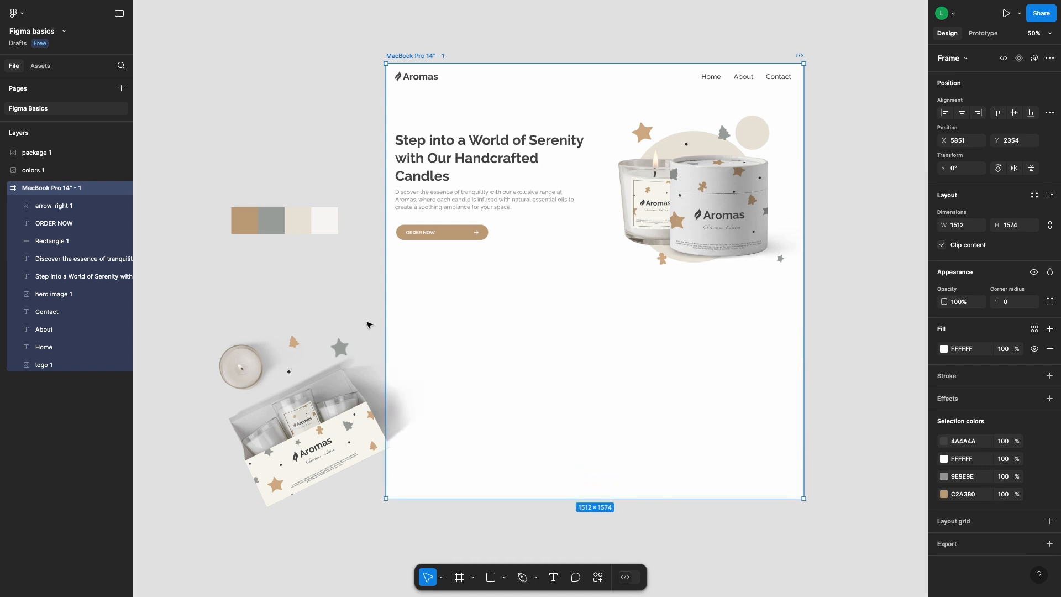
{"action": "left_click", "coordinate": [266, 275]}
{"action": "left_click_drag", "start_coordinate": [296, 418], "coordinate": [471, 344]}
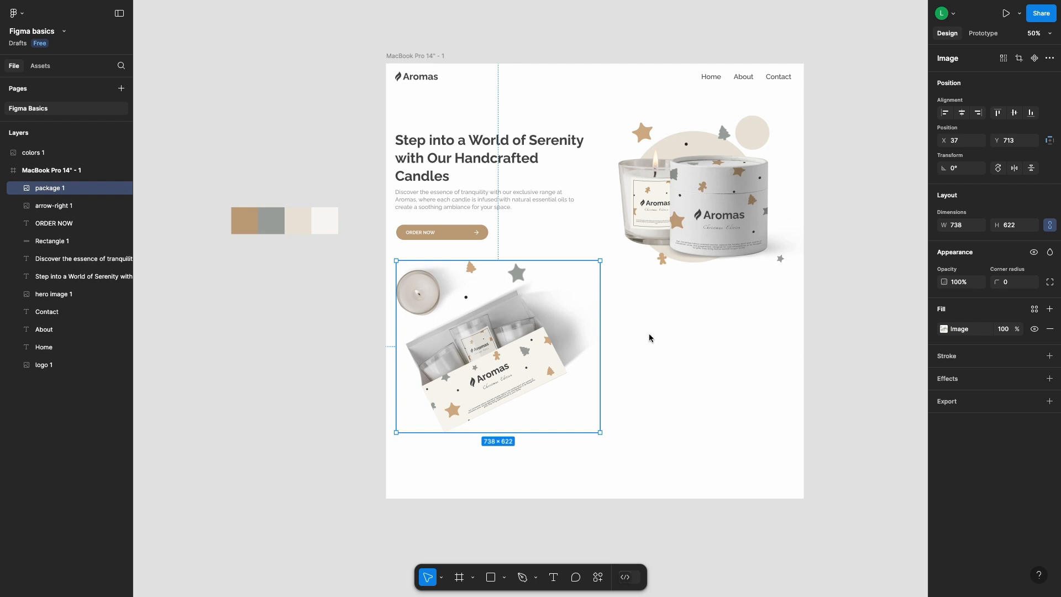
Add the heading "Aromas Christmas Special: 20% Off to Light Up Your Holidays!" beside the package image, in a 524-wide text box at font size 37
{"action": "key", "text": "t"}
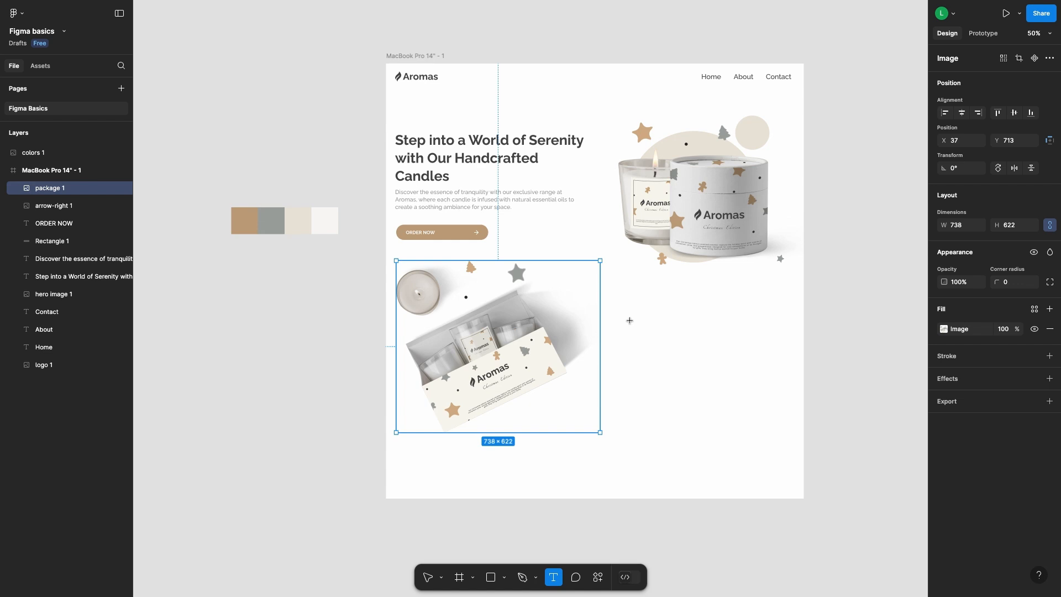
{"action": "left_click", "coordinate": [629, 320]}
{"action": "type", "text": "Aromas Christmas Special: 20% Off to Light Up Your Holidays!"}
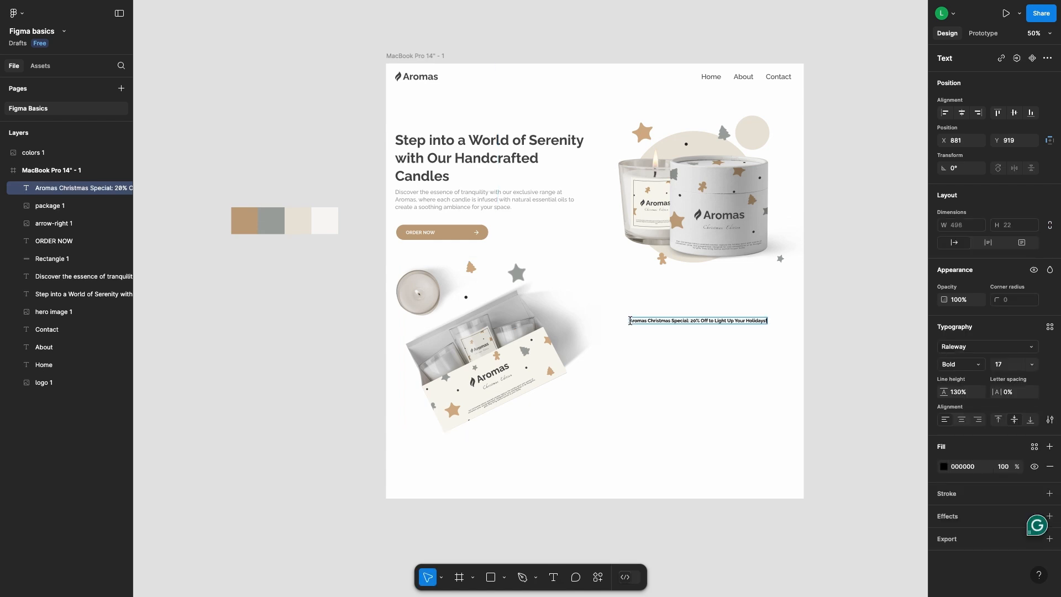
{"action": "left_click_drag", "start_coordinate": [767, 320], "coordinate": [774, 355]}
{"action": "left_click", "coordinate": [1008, 366]}
{"action": "type", "text": "37"}
{"action": "key", "text": "Return"}
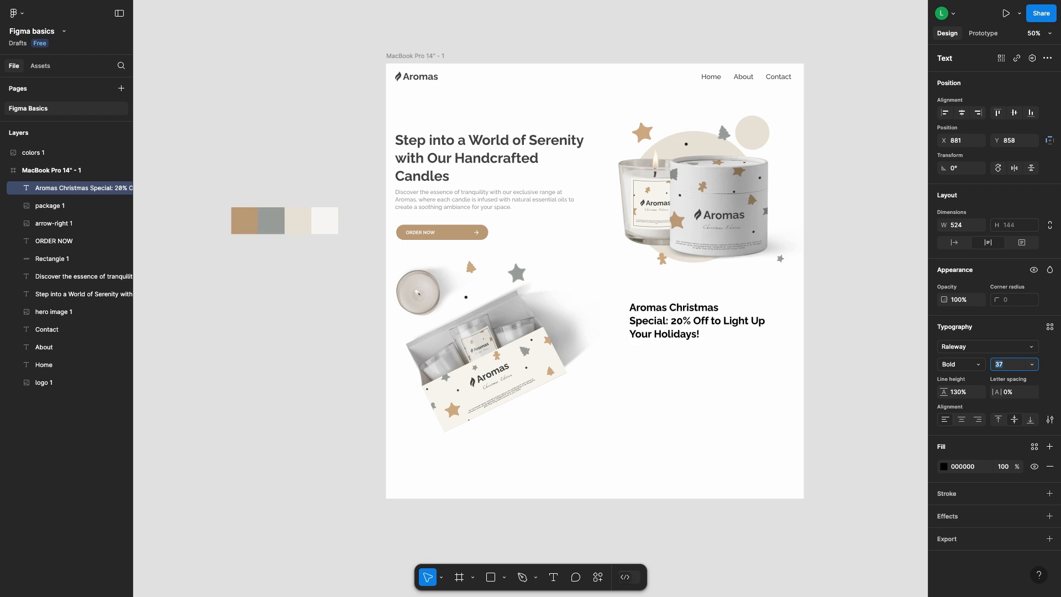
Set the Christmas heading's font size to 34 and fit it on two lines, breaking before "Off", in a 580 × 98 box at X 867, Y 882
{"action": "mouse_move", "coordinate": [630, 324]}
{"action": "left_mouse_down"}
{"action": "mouse_move", "coordinate": [600, 325]}
{"action": "mouse_move", "coordinate": [662, 316]}
{"action": "mouse_move", "coordinate": [625, 318]}
{"action": "left_mouse_up"}
{"action": "left_click", "coordinate": [1010, 365]}
{"action": "type", "text": "34"}
{"action": "key", "text": "Return"}
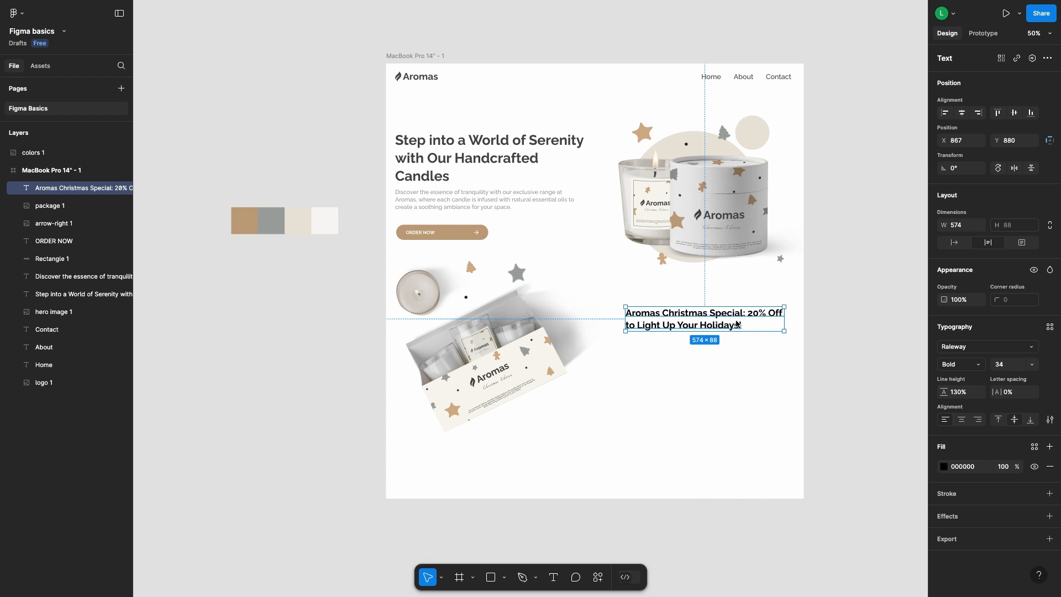
{"action": "mouse_move", "coordinate": [784, 330]}
{"action": "left_mouse_down"}
{"action": "mouse_move", "coordinate": [777, 342]}
{"action": "mouse_move", "coordinate": [785, 334]}
{"action": "left_mouse_up"}
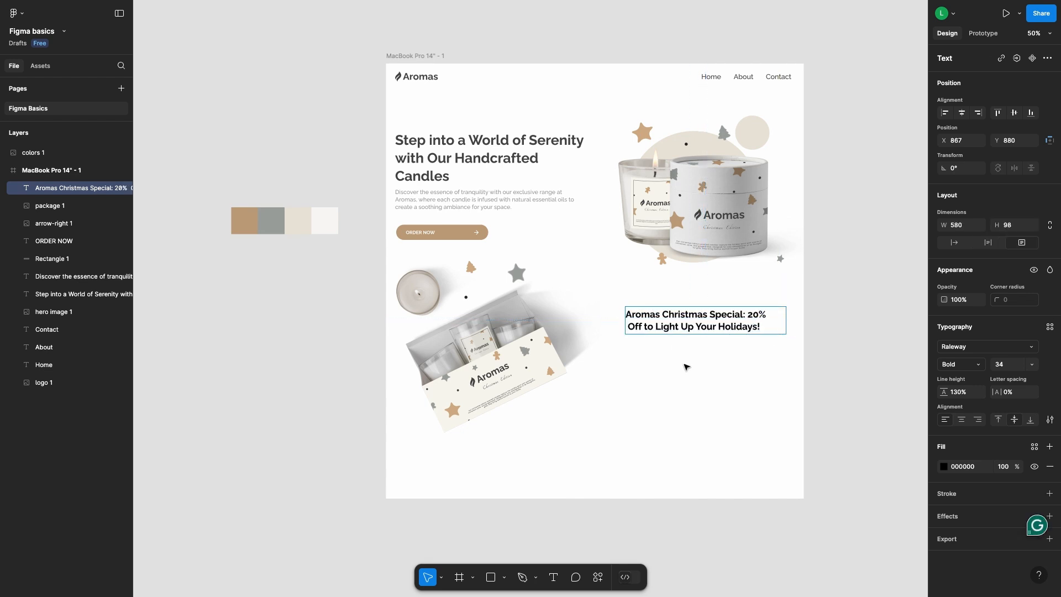
{"action": "left_click_drag", "start_coordinate": [644, 316], "coordinate": [654, 319]}
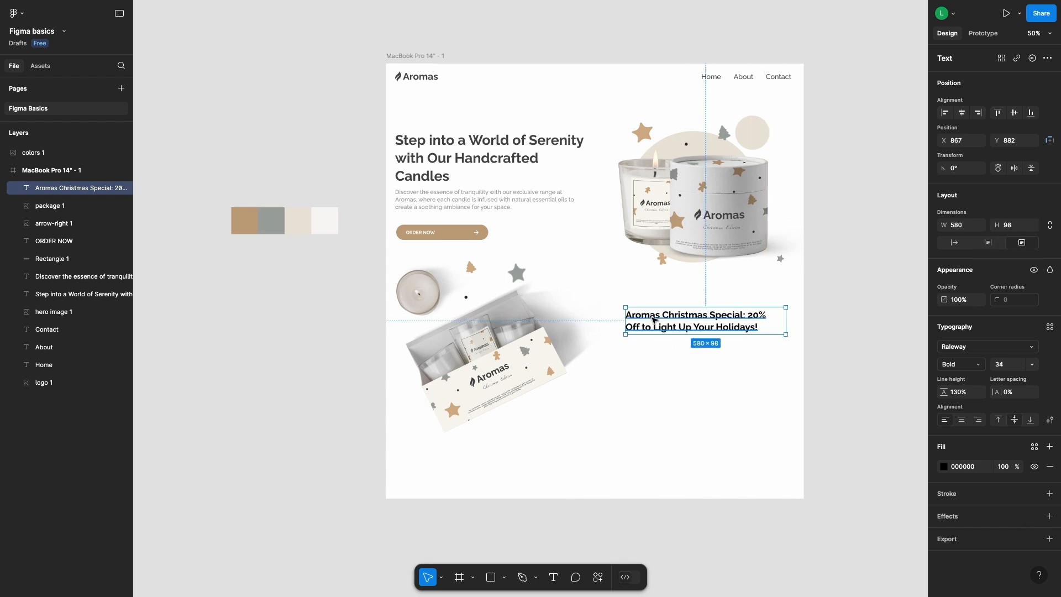
Colour the Christmas heading dark grey 4A4A4A by sampling the main headline's text colour
{"action": "left_click", "coordinate": [943, 467]}
{"action": "left_click", "coordinate": [810, 471]}
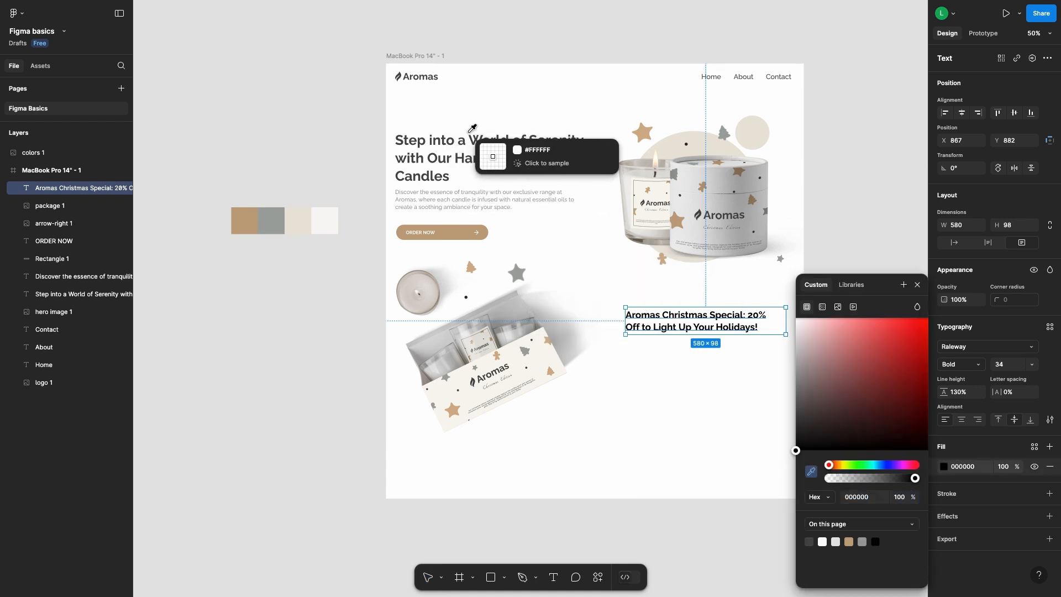
{"action": "left_click", "coordinate": [471, 136]}
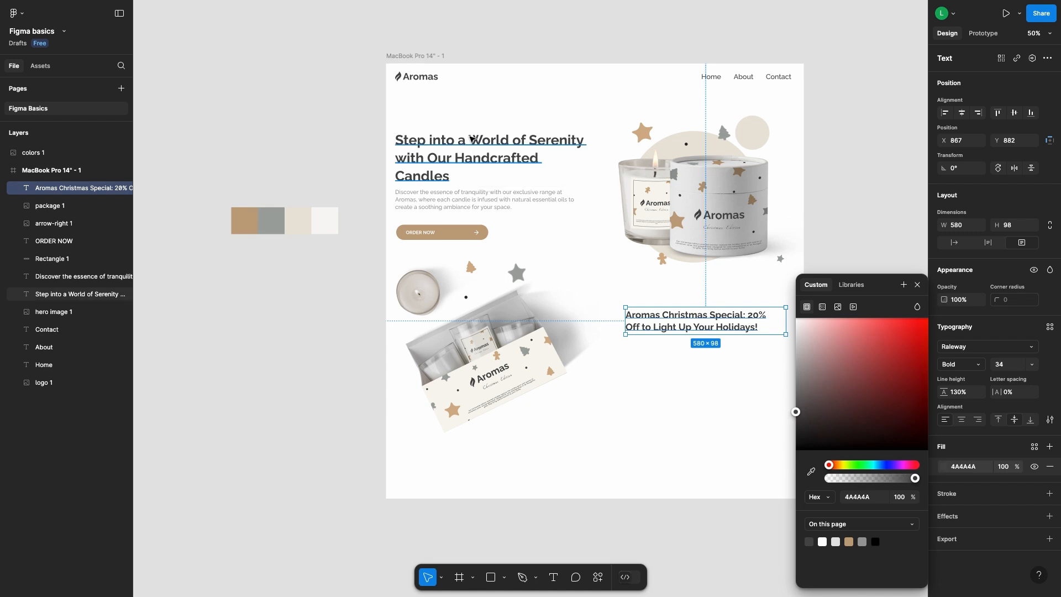
{"action": "key", "text": "Escape"}
{"action": "key", "text": "Escape"}
Recolour only the "20%" in the Christmas heading to C2A380, sampled from the palette's tan swatch
{"action": "double_click", "coordinate": [752, 322]}
{"action": "left_click", "coordinate": [747, 315]}
{"action": "left_click", "coordinate": [774, 315], "text": "shift"}
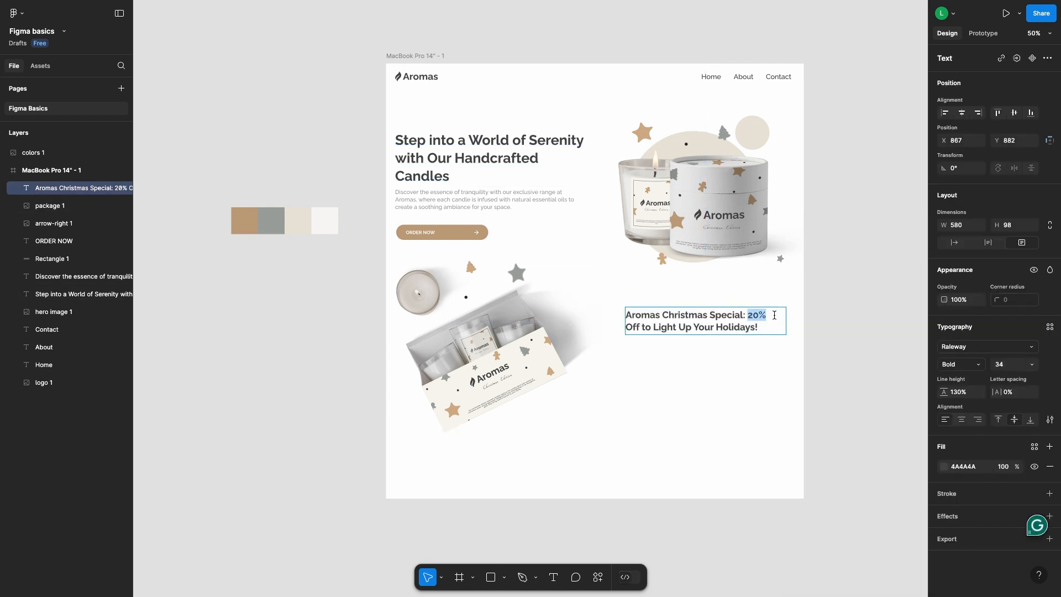
{"action": "left_click", "coordinate": [945, 466]}
{"action": "left_click", "coordinate": [811, 471]}
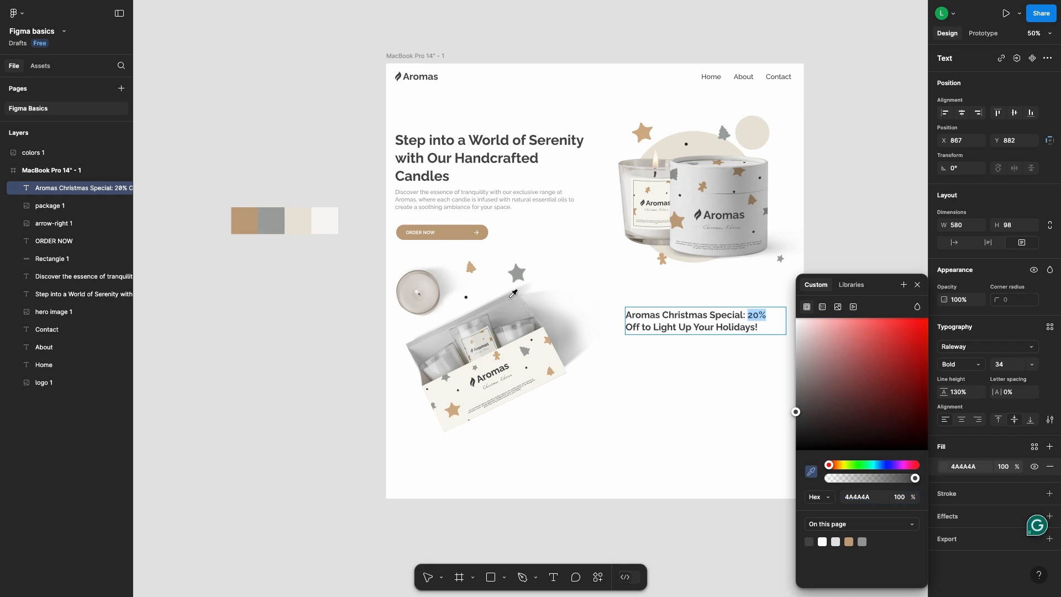
{"action": "left_click", "coordinate": [236, 221]}
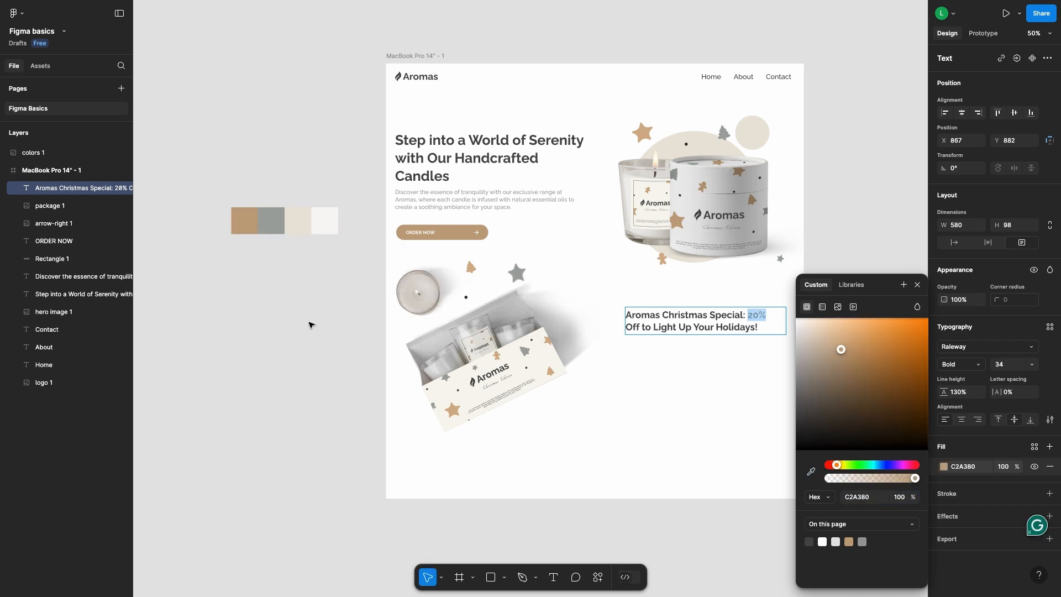
{"action": "key", "text": "Escape"}
{"action": "key", "text": "Escape"}
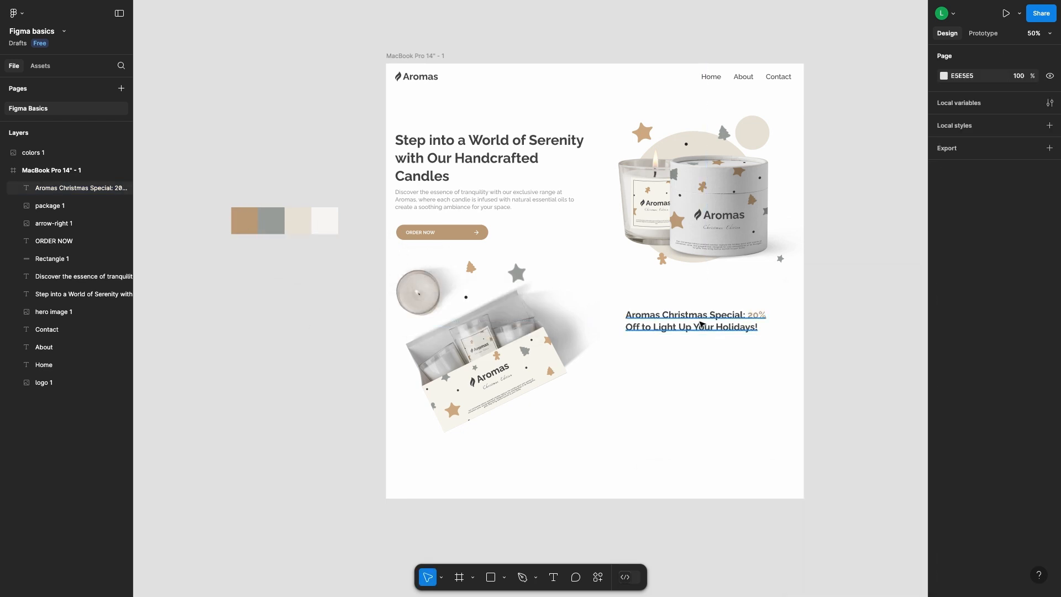
Copy the intro paragraph below the Christmas heading, reword it as the "Dive into the festive spirit…" copy, and fit it in a narrower, 150-high box
{"action": "left_click", "coordinate": [445, 204]}
{"action": "left_click_drag", "start_coordinate": [443, 203], "coordinate": [678, 370]}
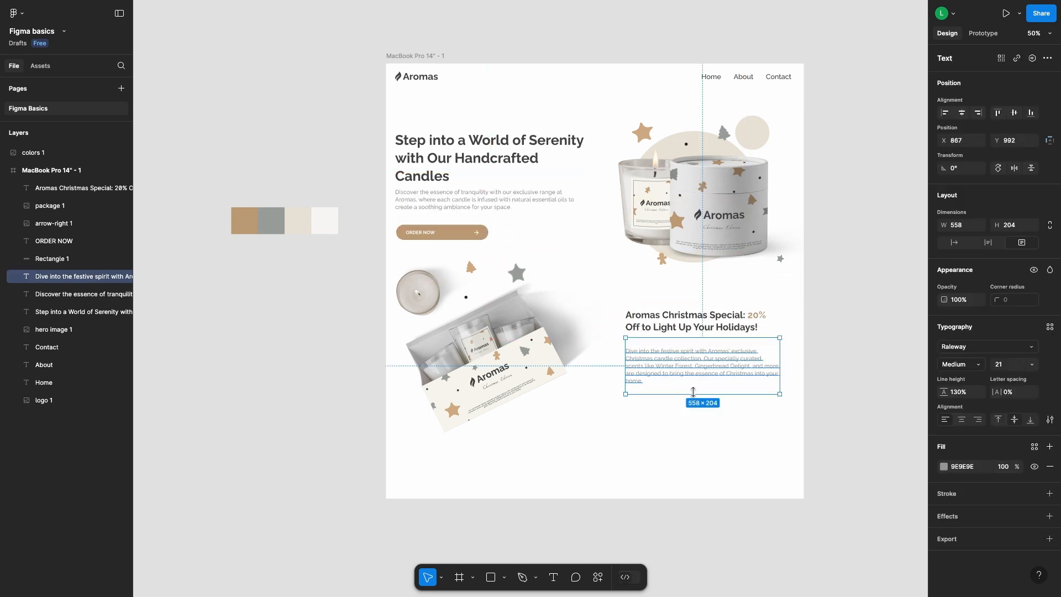
{"action": "left_click_drag", "start_coordinate": [690, 338], "coordinate": [688, 352]}
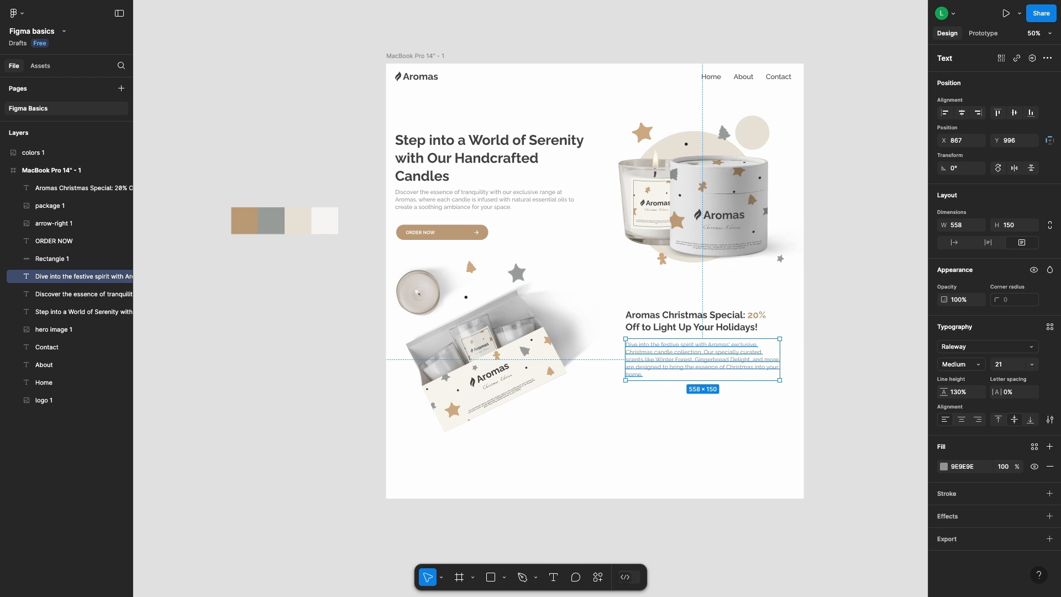
{"action": "left_click_drag", "start_coordinate": [780, 358], "coordinate": [765, 357]}
{"action": "left_click", "coordinate": [674, 420]}
Draw a closed wave shape with the Pen tool across the frame's full width, from X 1, Y 1120 down past its lower edge to Y 1770
{"action": "scroll", "coordinate": [632, 400], "scroll_direction": "down", "scroll_amount": 2}
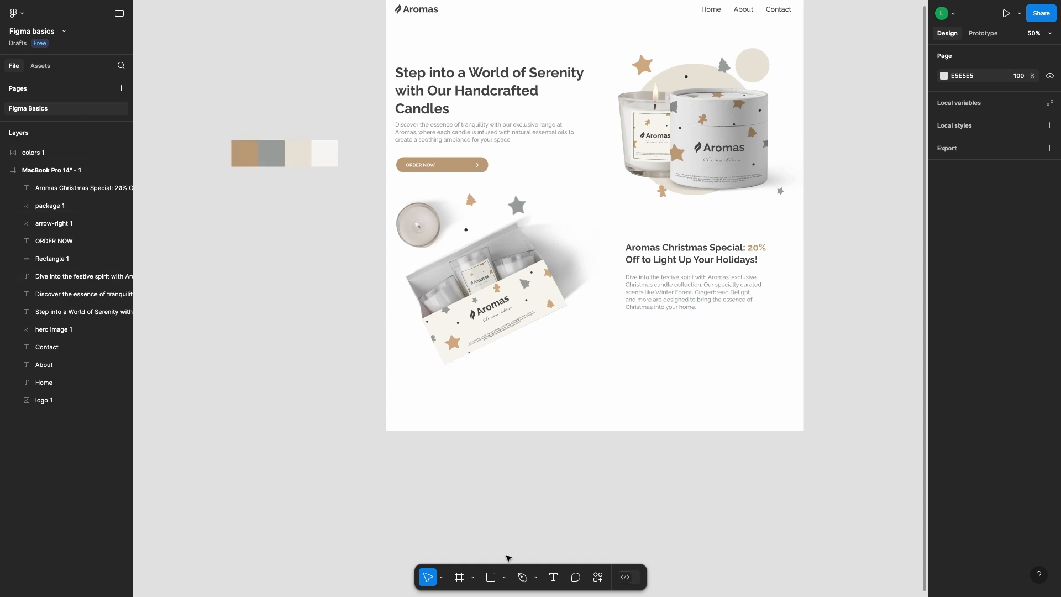
{"action": "left_click", "coordinate": [522, 578]}
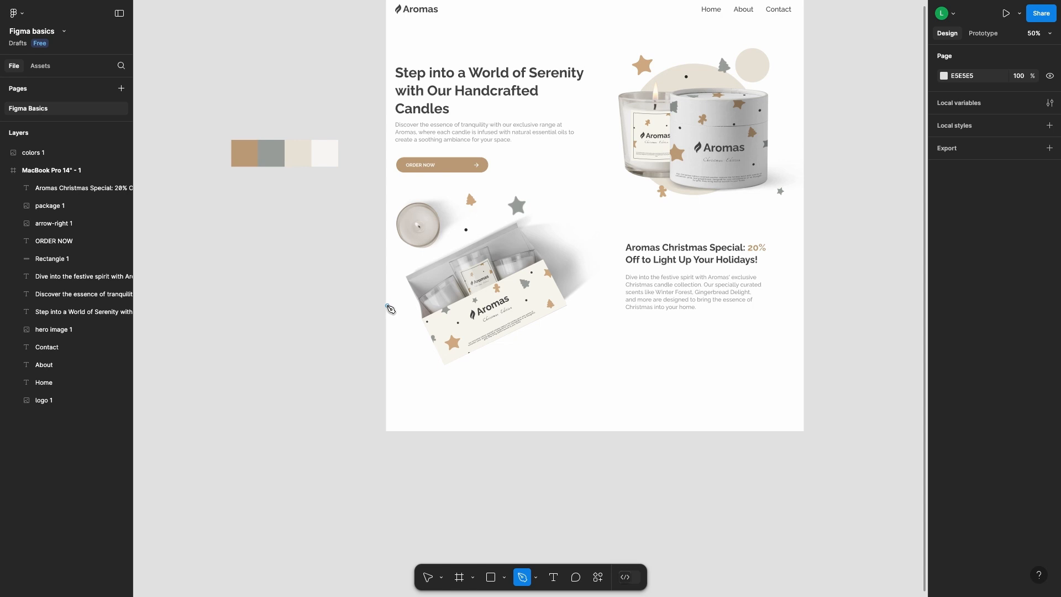
{"action": "left_click", "coordinate": [386, 305]}
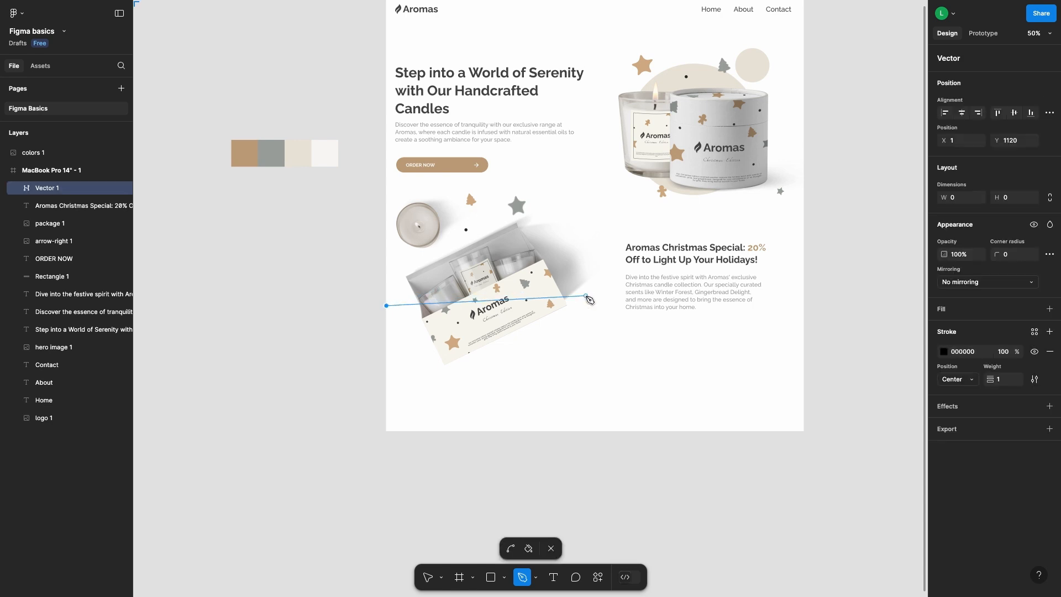
{"action": "left_click_drag", "start_coordinate": [606, 308], "coordinate": [687, 351]}
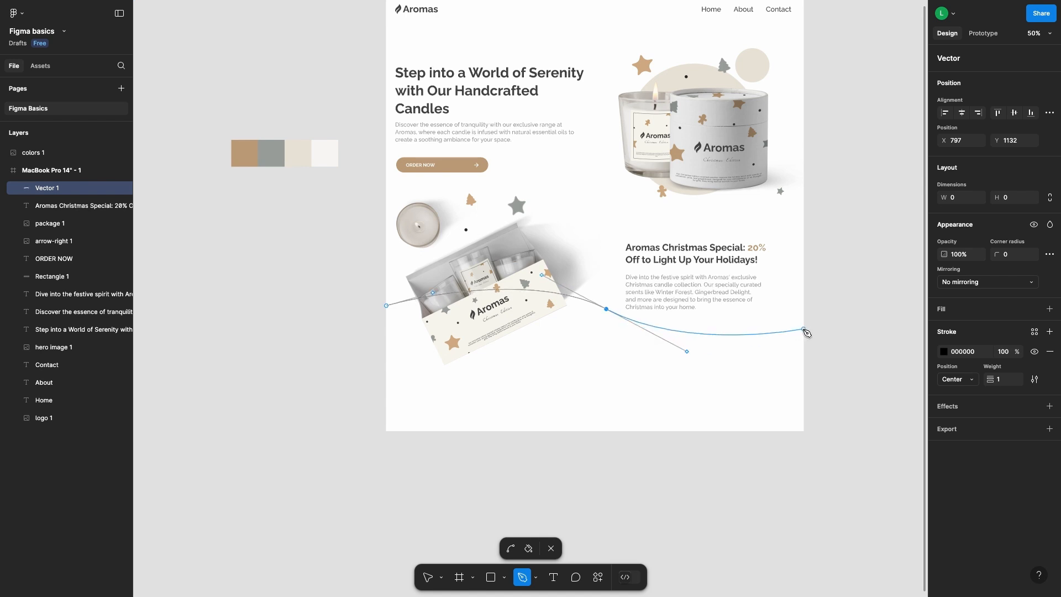
{"action": "left_click", "coordinate": [803, 329]}
{"action": "left_click", "coordinate": [806, 485]}
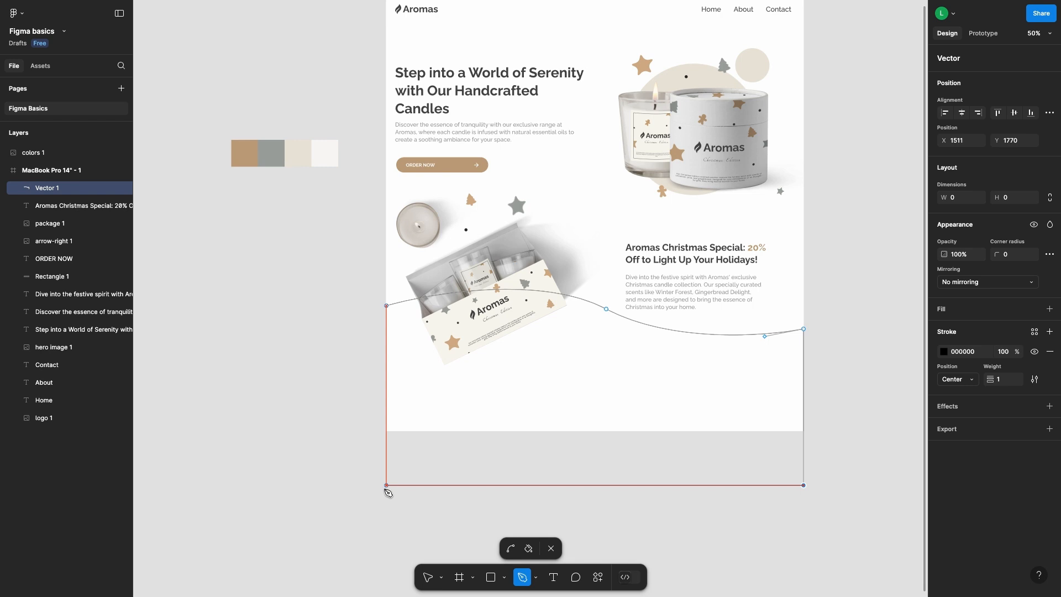
{"action": "left_click", "coordinate": [387, 486]}
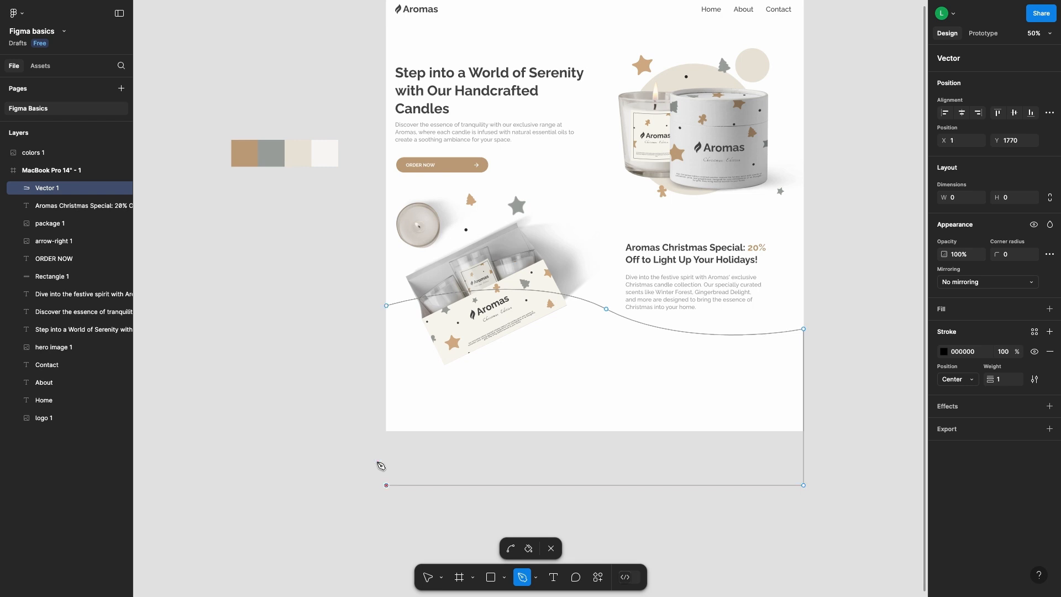
{"action": "left_click", "coordinate": [386, 306]}
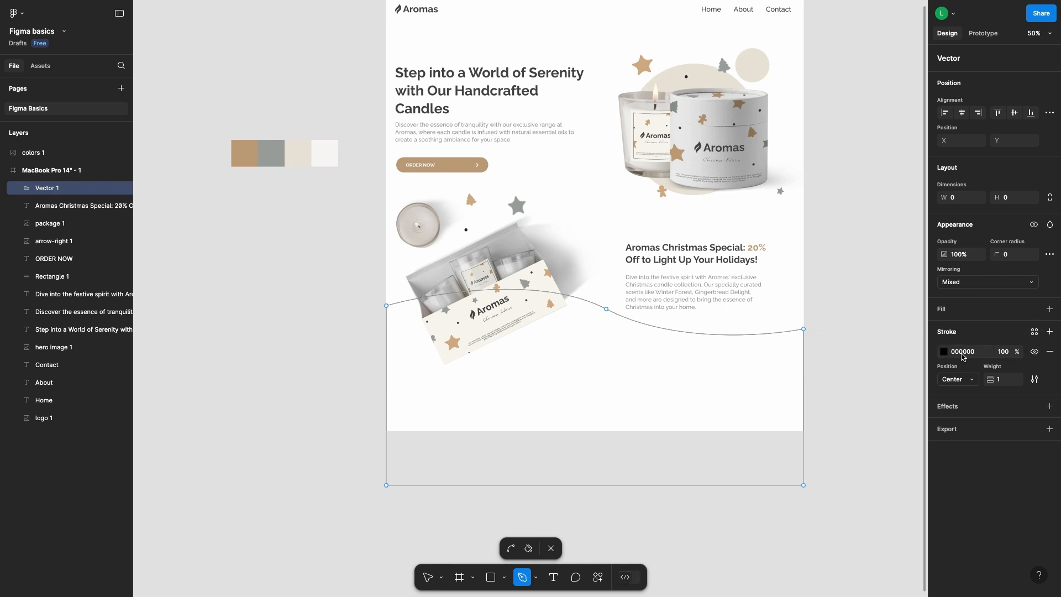
Add a fill to the wave shape and colour it C2A380, sampled from the palette's tan swatch
{"action": "left_click", "coordinate": [945, 352]}
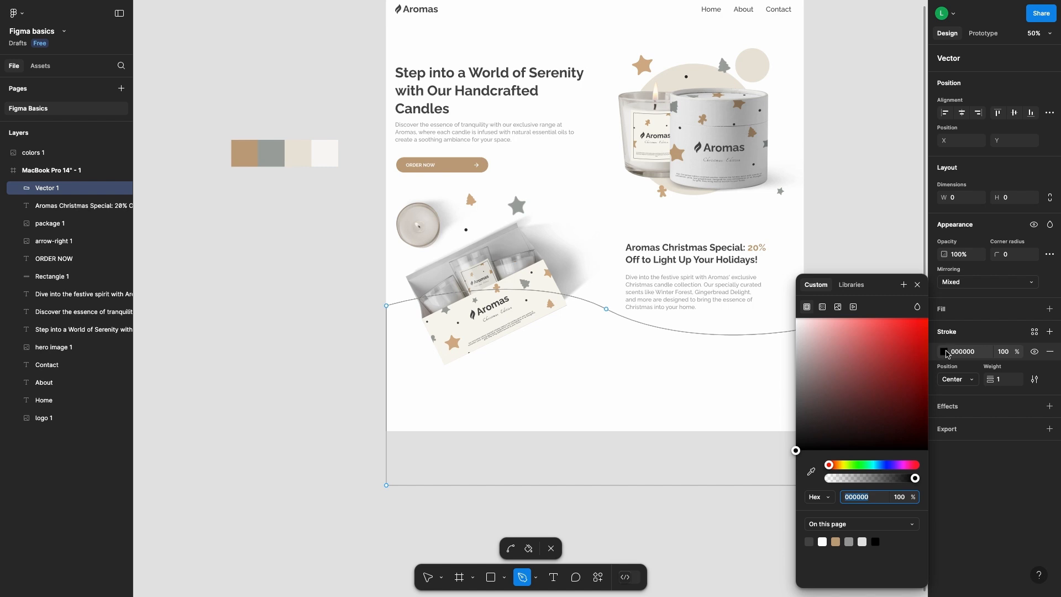
{"action": "left_click", "coordinate": [943, 355]}
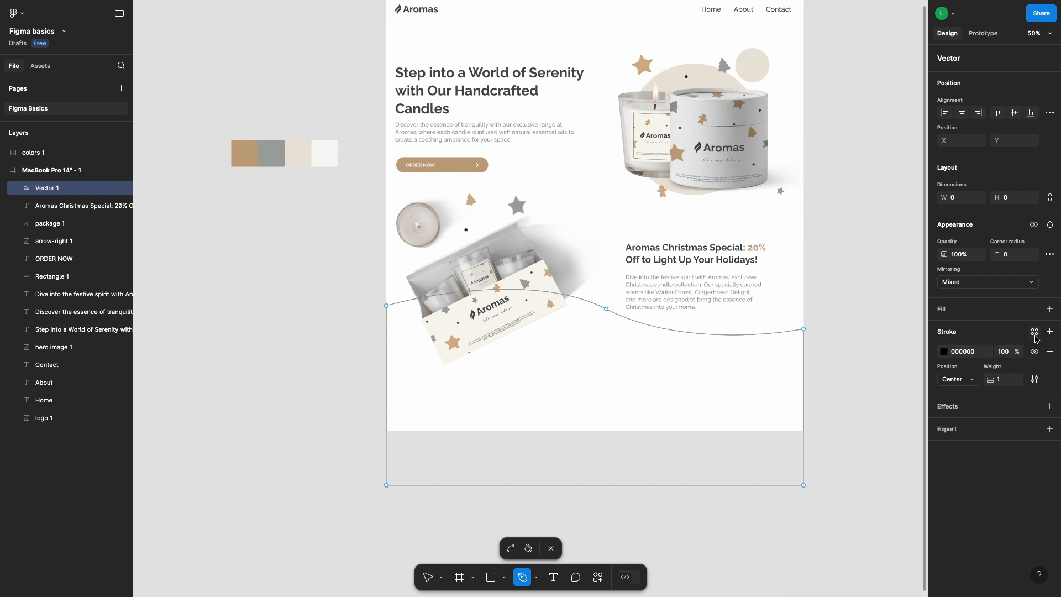
{"action": "left_click", "coordinate": [961, 314]}
{"action": "left_click", "coordinate": [943, 329]}
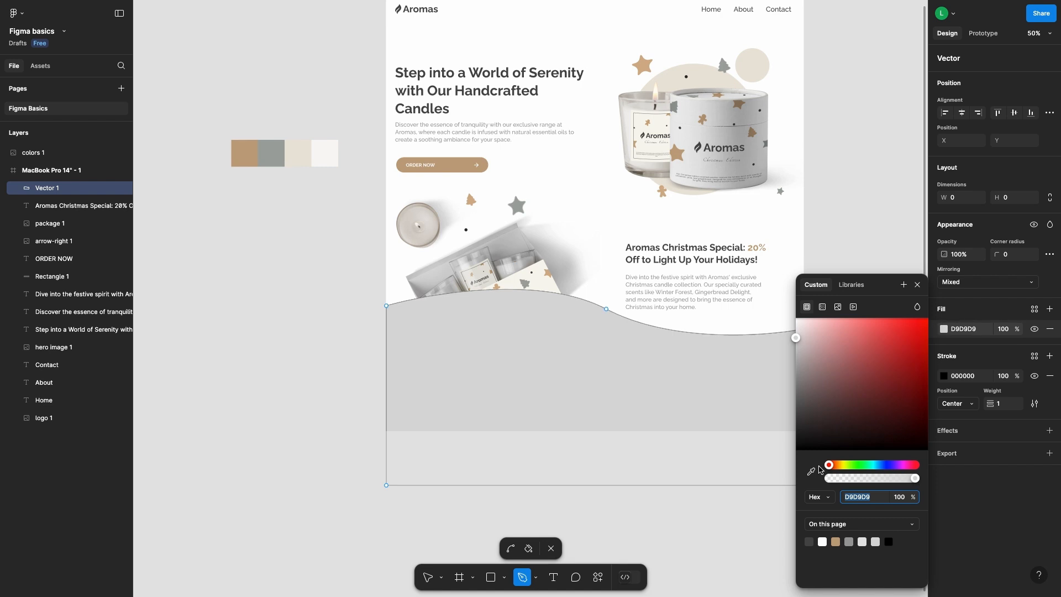
{"action": "left_click", "coordinate": [246, 152]}
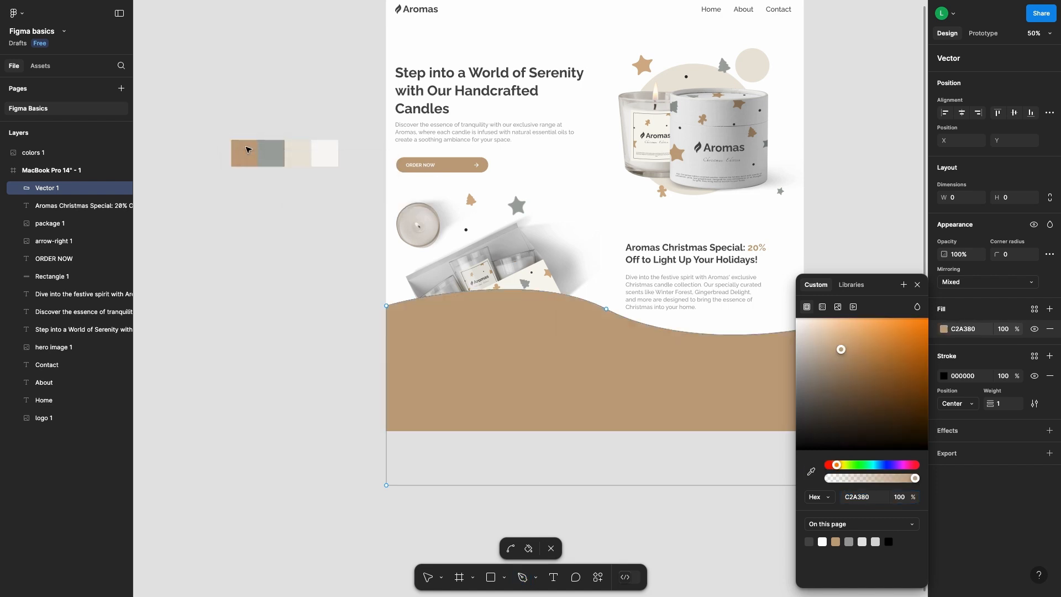
Change the wave shape's stroke colour to C2A380 to match its fill
{"action": "left_click", "coordinate": [943, 377]}
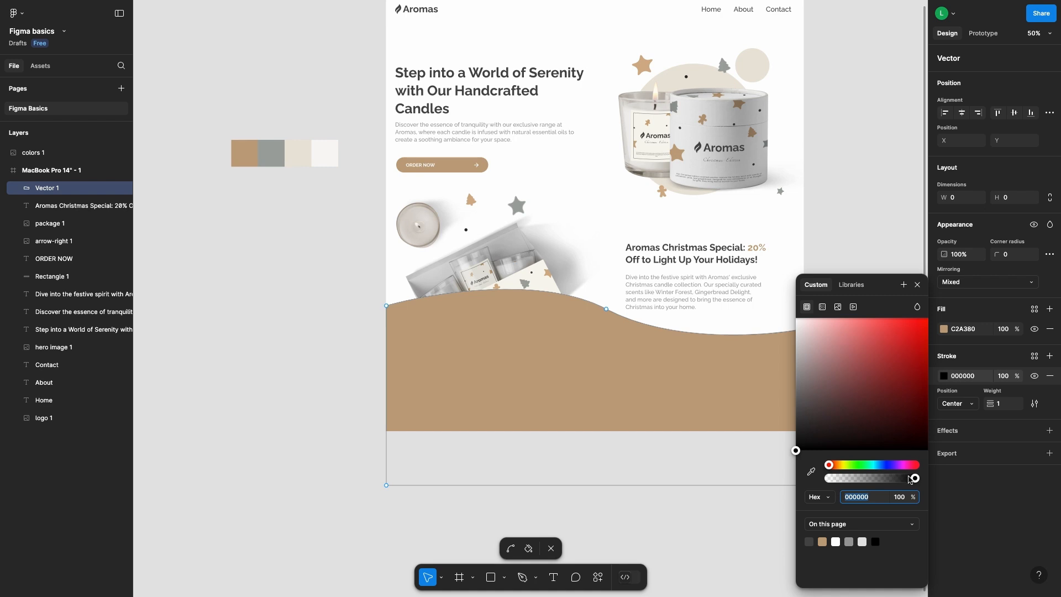
{"action": "mouse_move", "coordinate": [914, 478]}
{"action": "left_mouse_down"}
{"action": "mouse_move", "coordinate": [821, 479]}
{"action": "mouse_move", "coordinate": [960, 490]}
{"action": "left_mouse_up"}
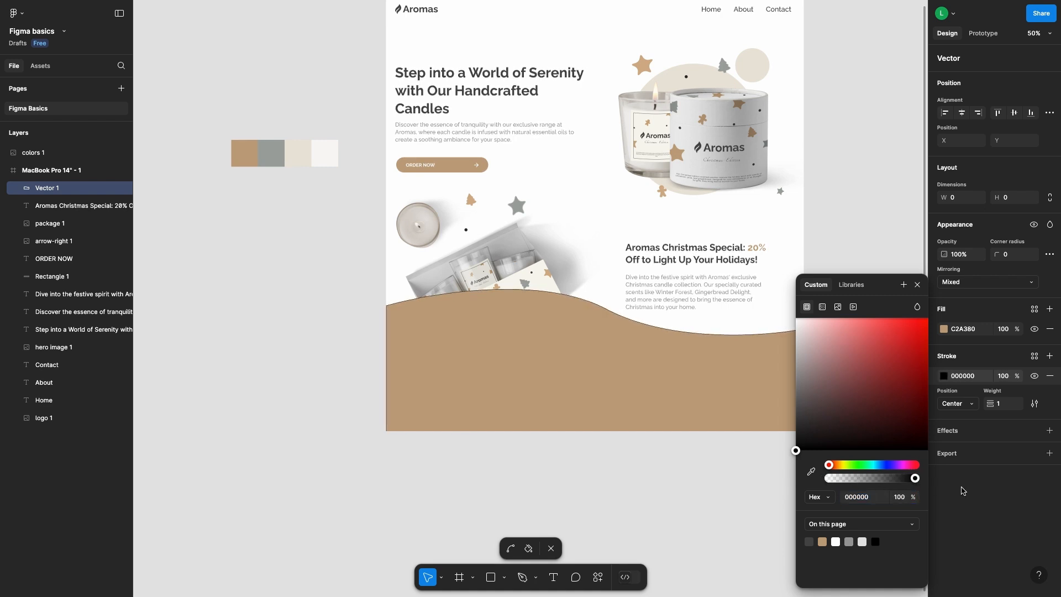
{"action": "left_click", "coordinate": [822, 541]}
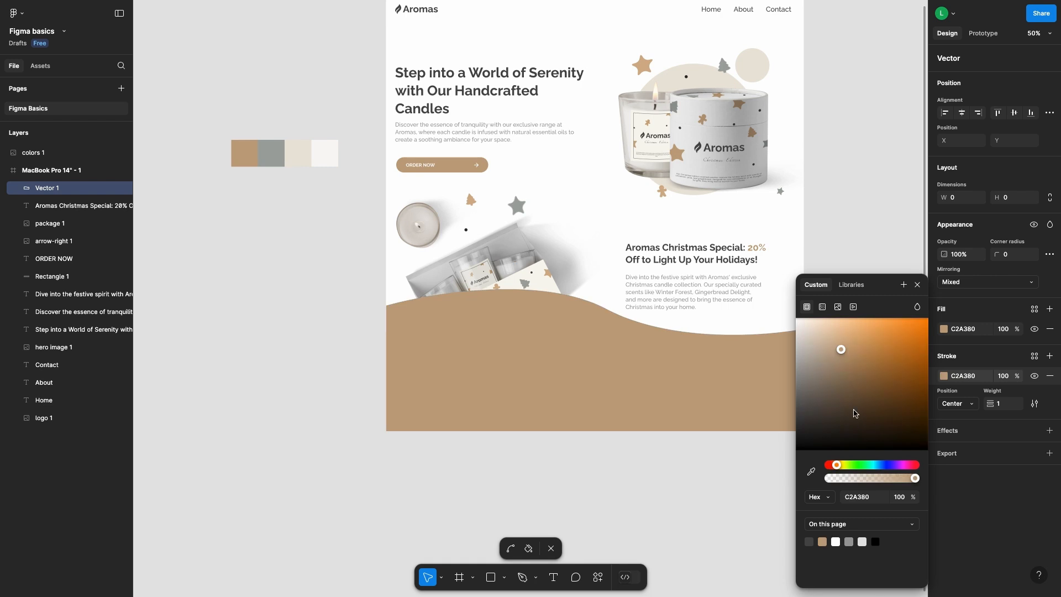
{"action": "left_click", "coordinate": [917, 284]}
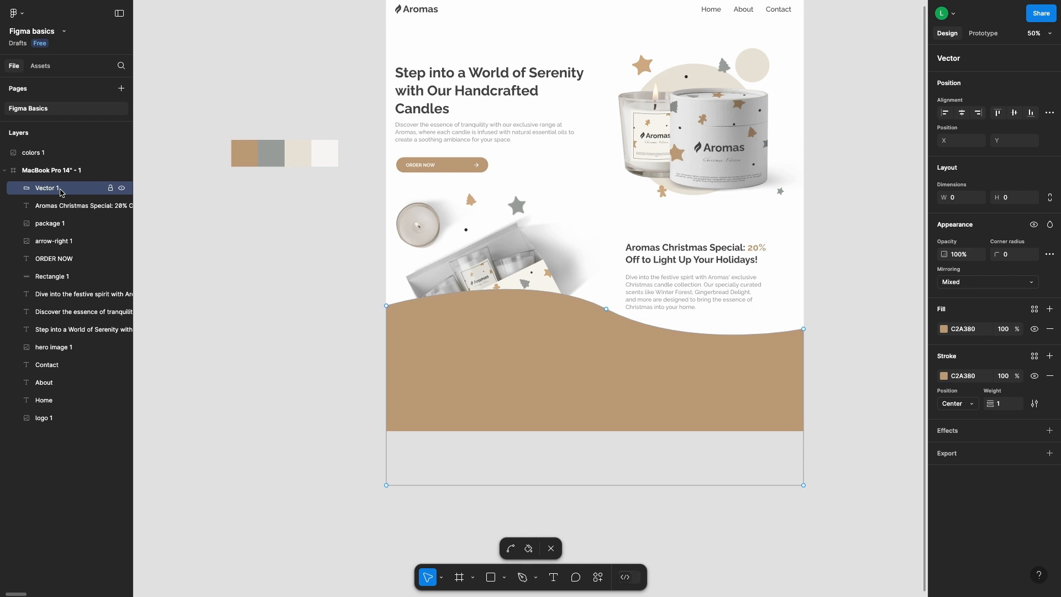
Move the wave shape behind the package image in the layer order, exit vector editing, and check the page's lower section
{"action": "left_click_drag", "start_coordinate": [56, 190], "coordinate": [53, 227]}
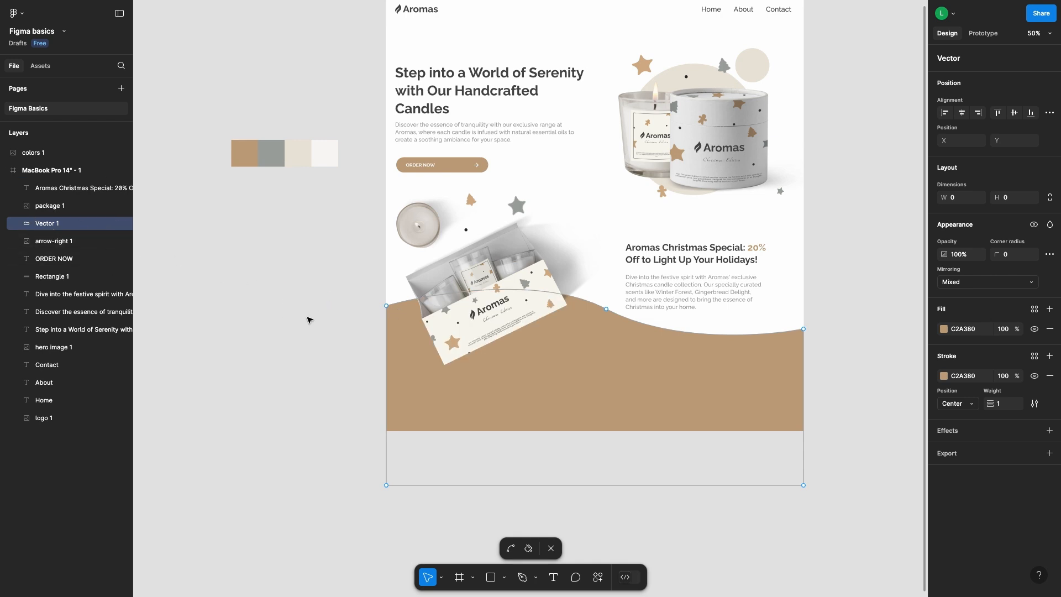
{"action": "left_click", "coordinate": [409, 186]}
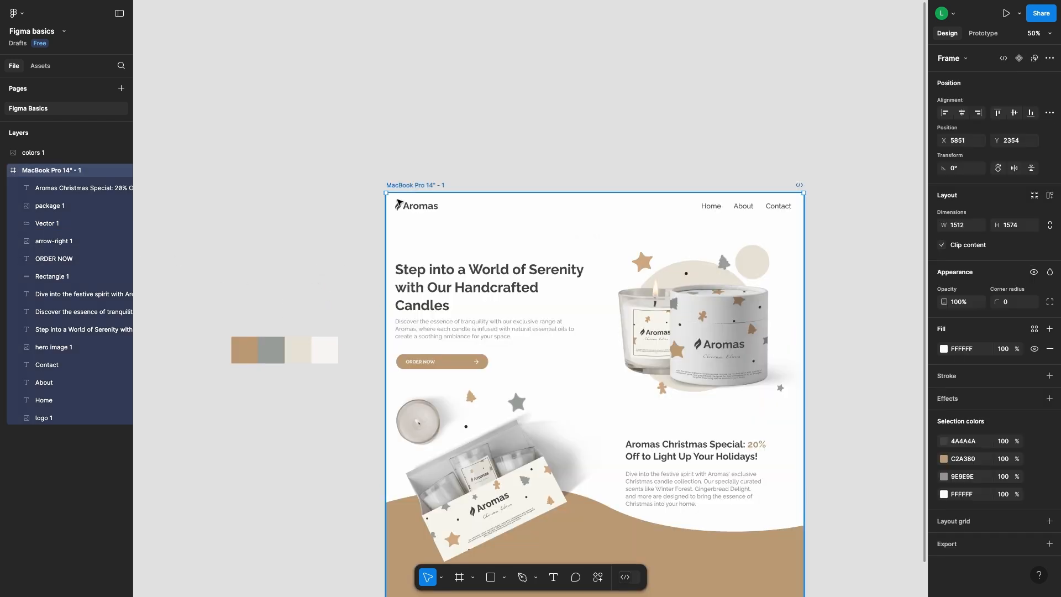
{"action": "scroll", "coordinate": [364, 227], "scroll_direction": "down", "scroll_amount": 4}
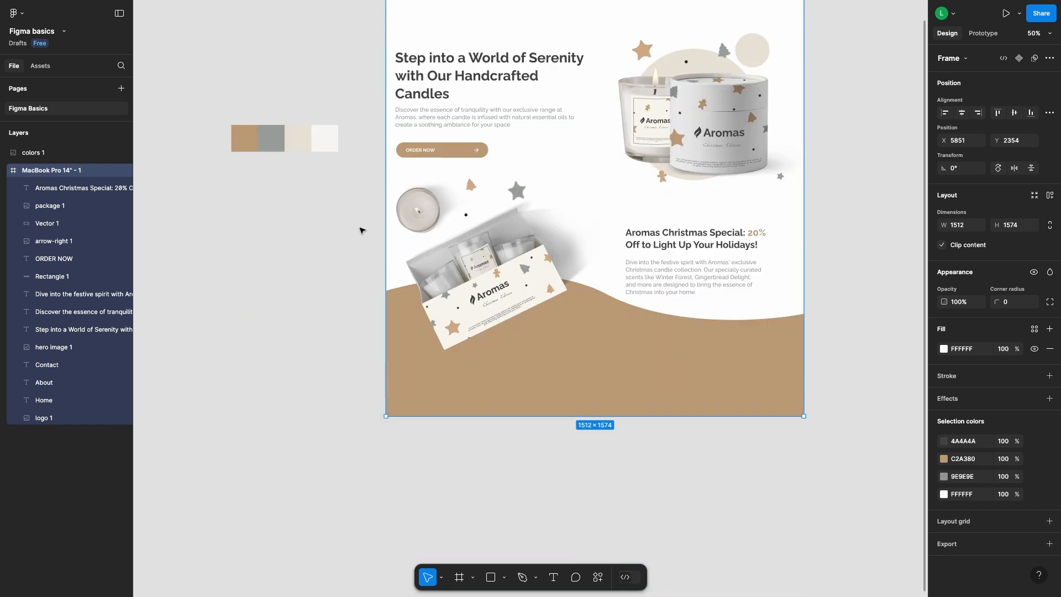
Extend the page frame downward to a height of 2006
{"action": "left_click_drag", "start_coordinate": [607, 418], "coordinate": [597, 535]}
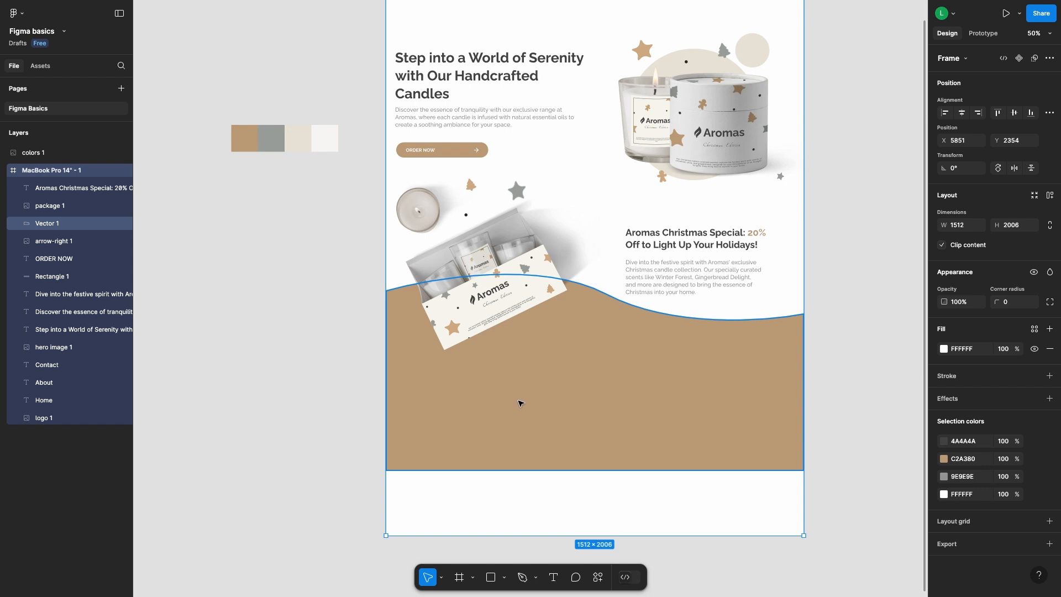
{"action": "scroll", "coordinate": [533, 411], "scroll_direction": "up", "scroll_amount": 2}
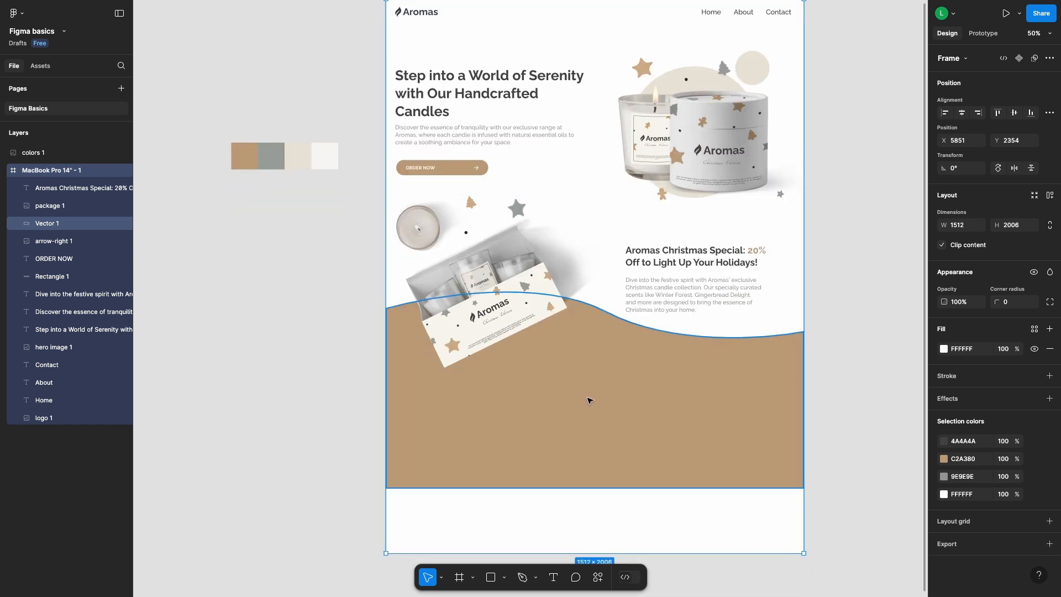
Recolour the wave shape's fill to EBE6DB, sampled from the palette's cream swatch, and remove its stroke
{"action": "left_click", "coordinate": [649, 391]}
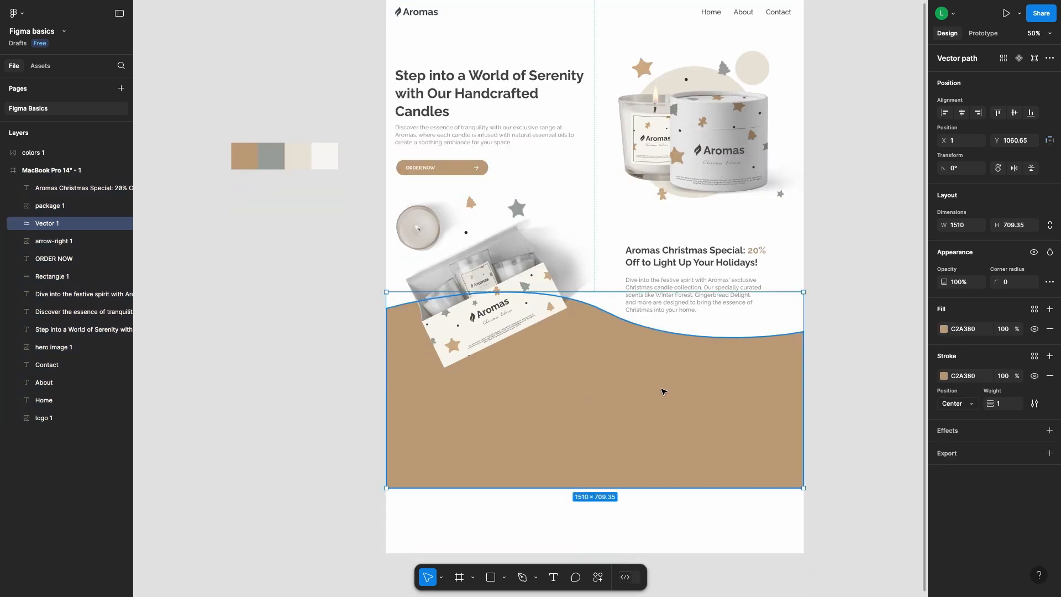
{"action": "left_click", "coordinate": [944, 330]}
{"action": "left_click", "coordinate": [811, 470]}
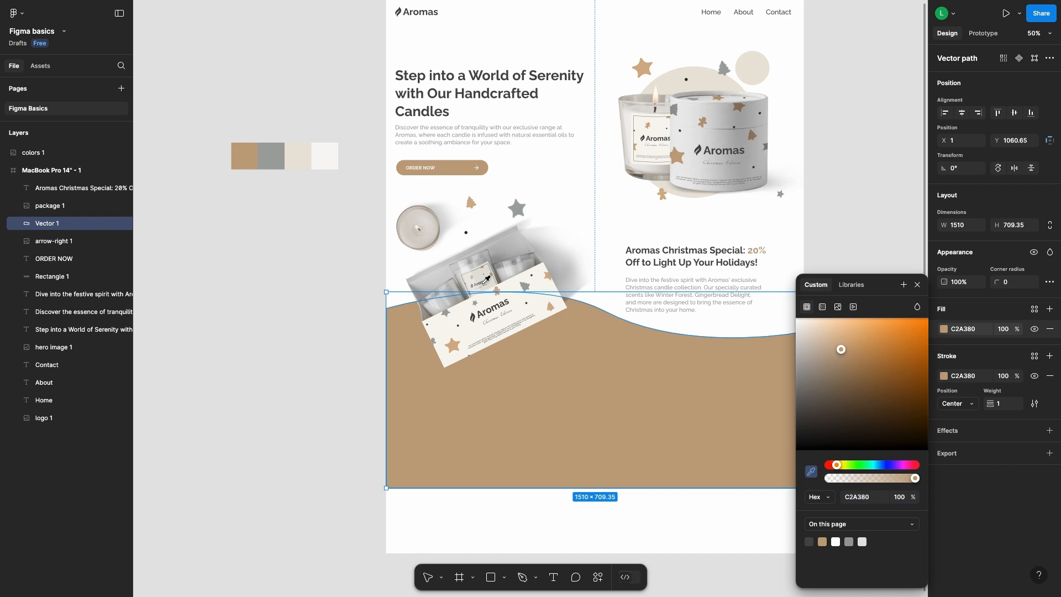
{"action": "left_click", "coordinate": [298, 157]}
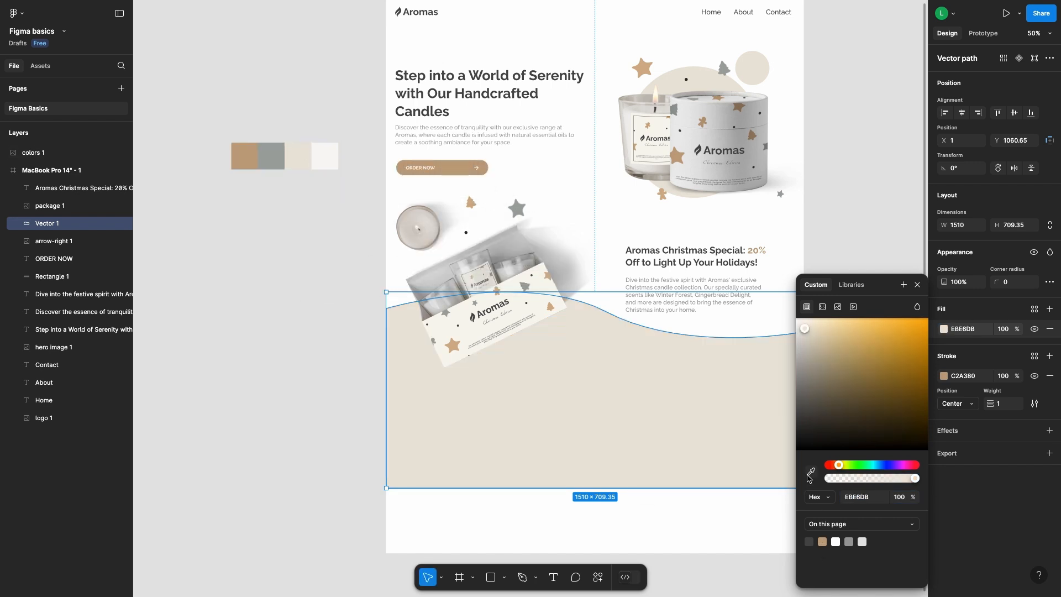
{"action": "left_click", "coordinate": [700, 548]}
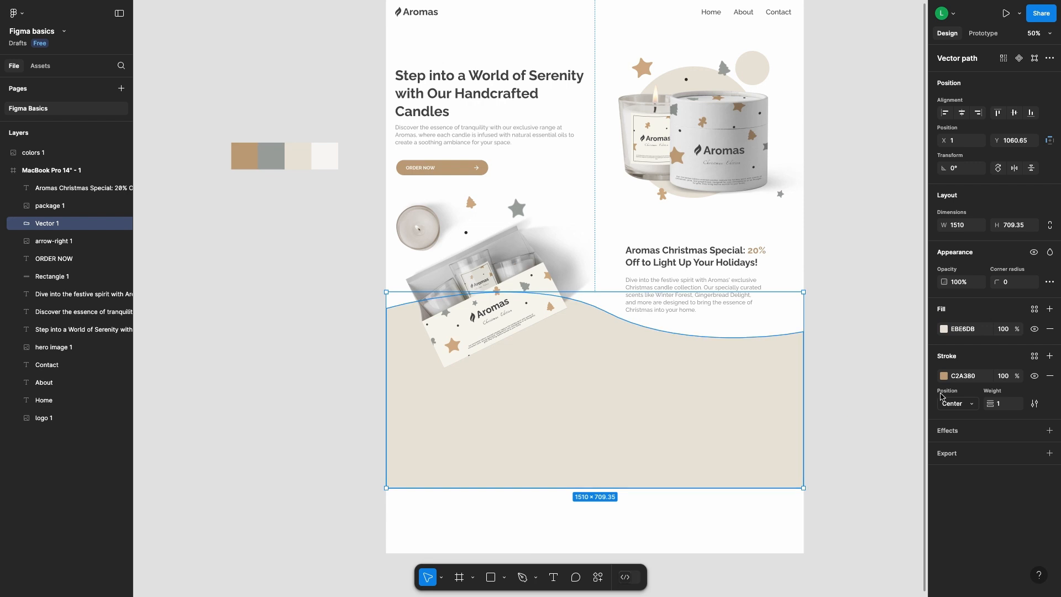
{"action": "left_click", "coordinate": [1050, 376]}
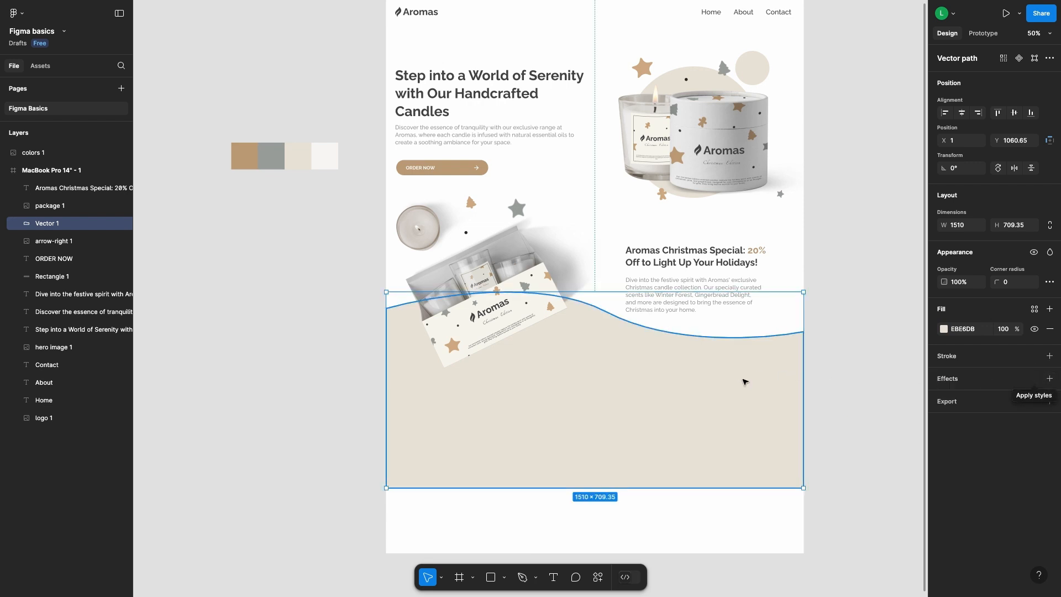
{"action": "left_click", "coordinate": [380, 375]}
Place the 43 × 43 globe icon on the cream wave section beneath the package image
{"action": "scroll", "coordinate": [380, 375], "scroll_direction": "down", "scroll_amount": 3}
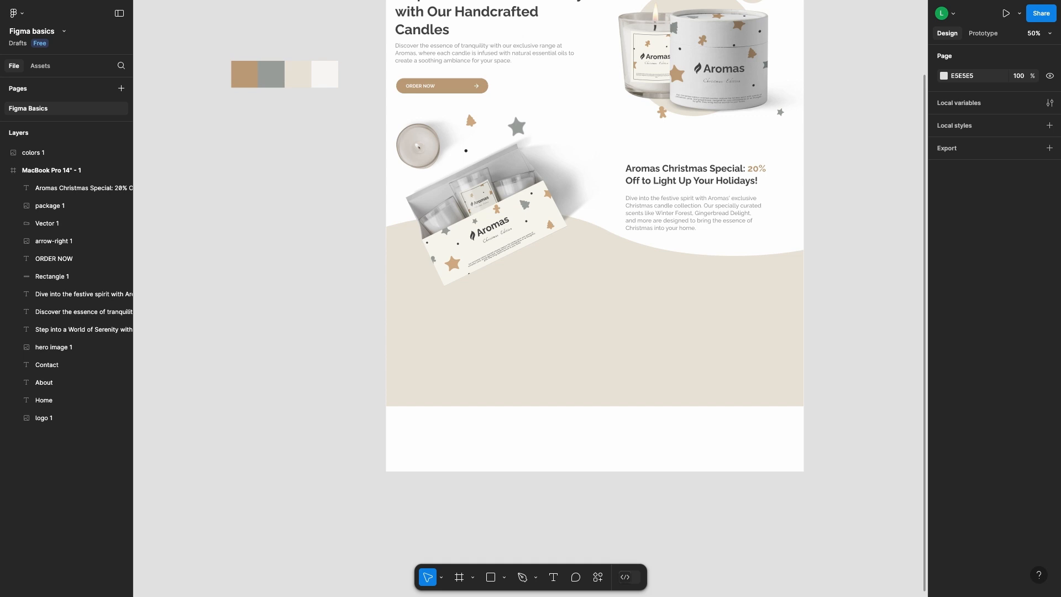
{"action": "left_click_drag", "start_coordinate": [781, 320], "coordinate": [463, 329]}
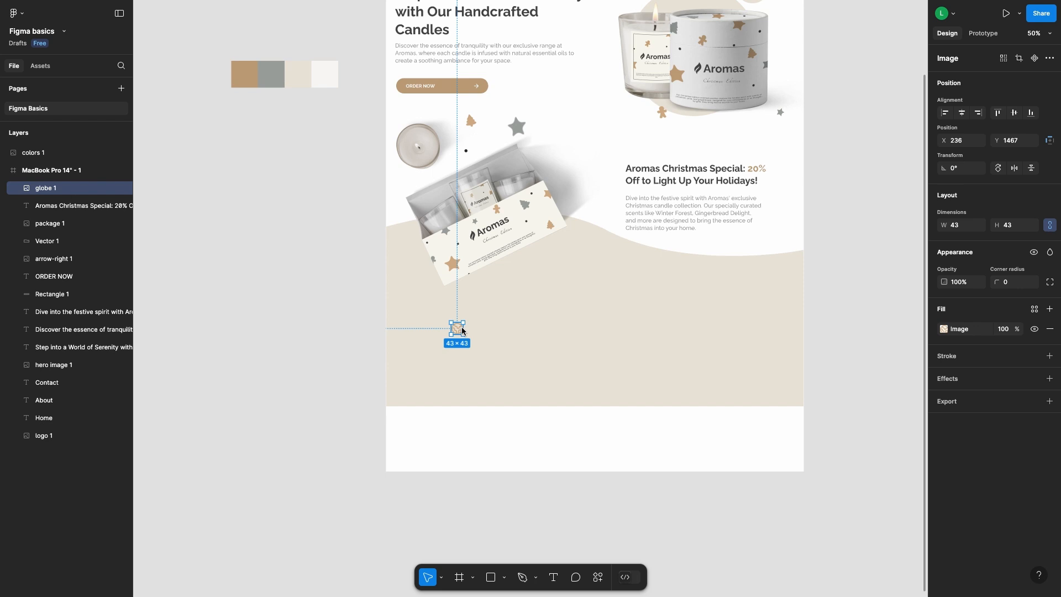
Add the caption "Your Christmas Scent, Delivered Globally" below the globe icon, centre-aligned and narrowed to about 295 wide so it wraps onto two lines
{"action": "key", "text": "t"}
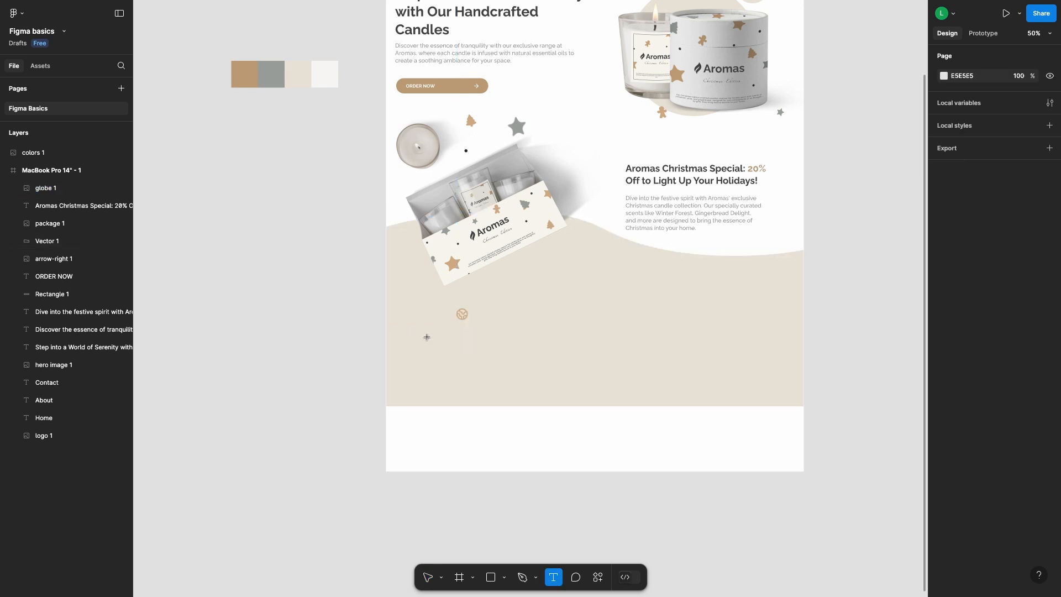
{"action": "left_click", "coordinate": [425, 334]}
{"action": "type", "text": "Your Christmas Scent, Delivered Globally"}
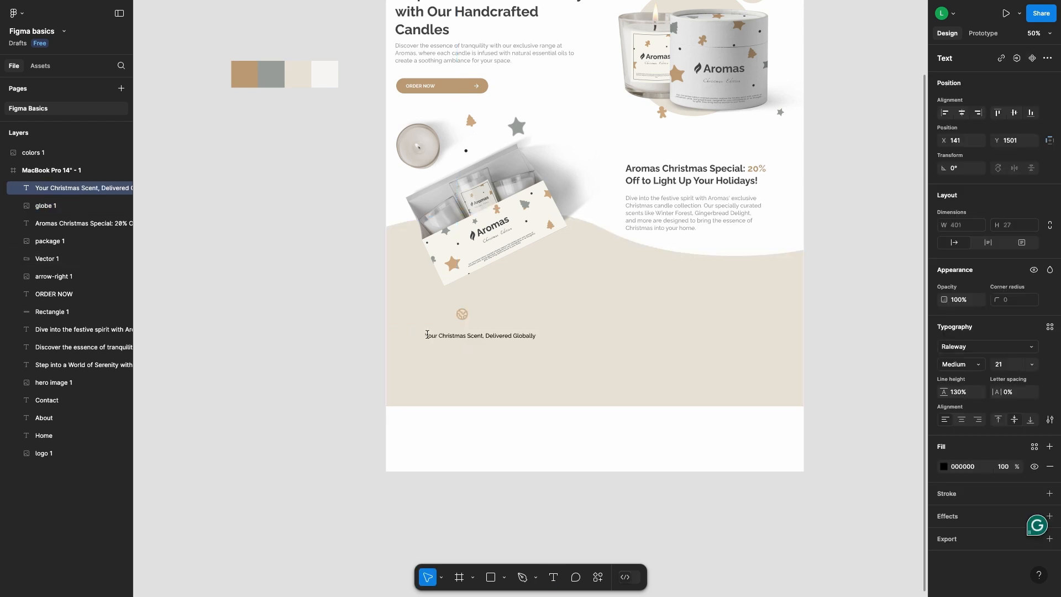
{"action": "key", "text": "super+a"}
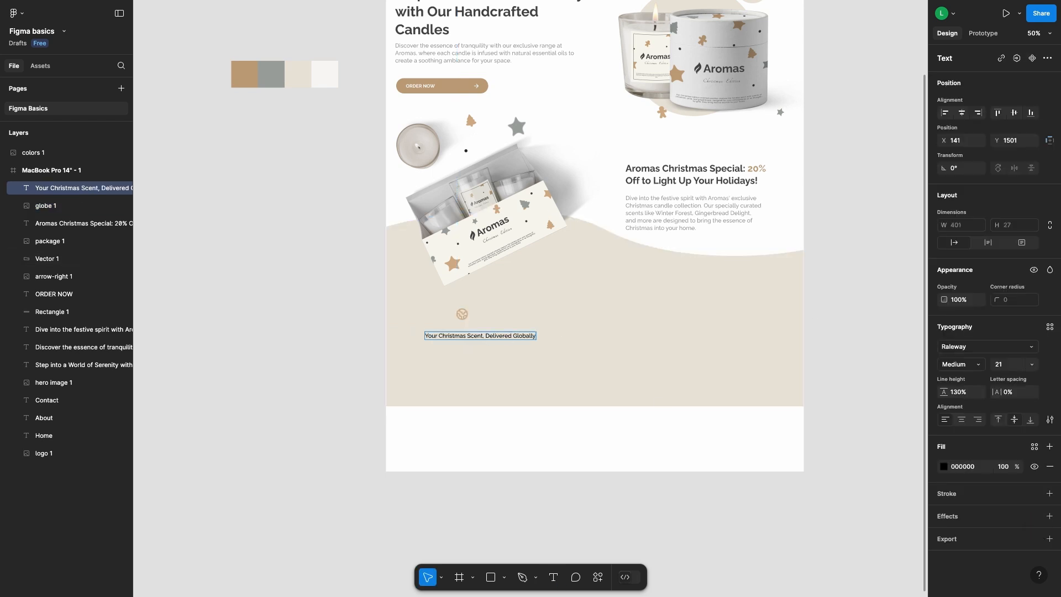
{"action": "key", "text": "Escape"}
{"action": "left_click_drag", "start_coordinate": [535, 337], "coordinate": [464, 341]}
{"action": "left_click", "coordinate": [961, 420]}
{"action": "left_click", "coordinate": [462, 318], "text": "shift"}
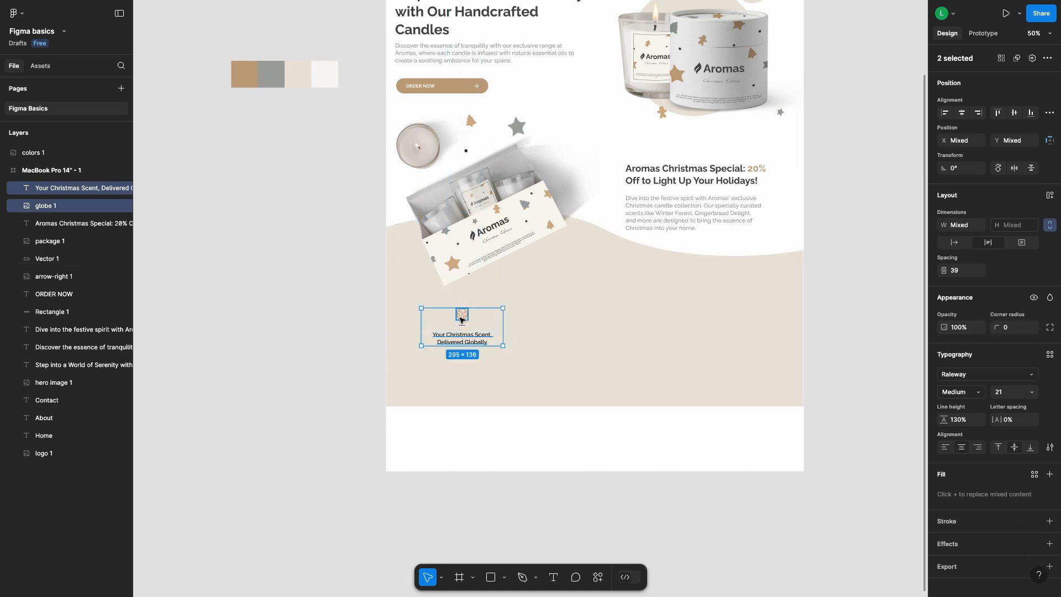
Recolour the globe caption to dark grey 555555, sampled from the Christmas offer heading
{"action": "left_click", "coordinate": [475, 345]}
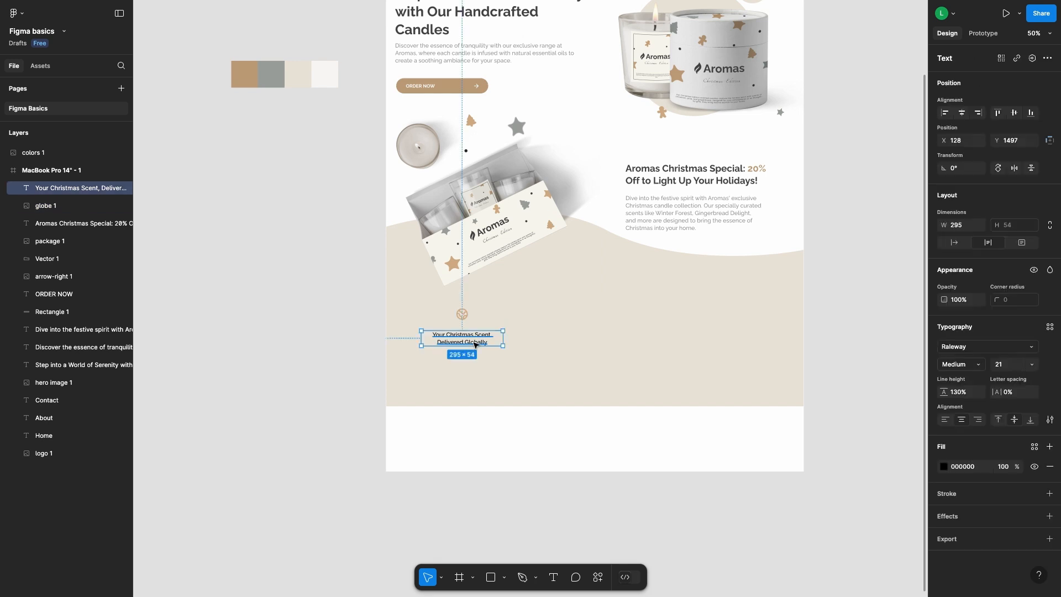
{"action": "left_click", "coordinate": [943, 466]}
{"action": "left_click", "coordinate": [811, 474]}
{"action": "left_click", "coordinate": [630, 181]}
{"action": "left_click", "coordinate": [337, 332]}
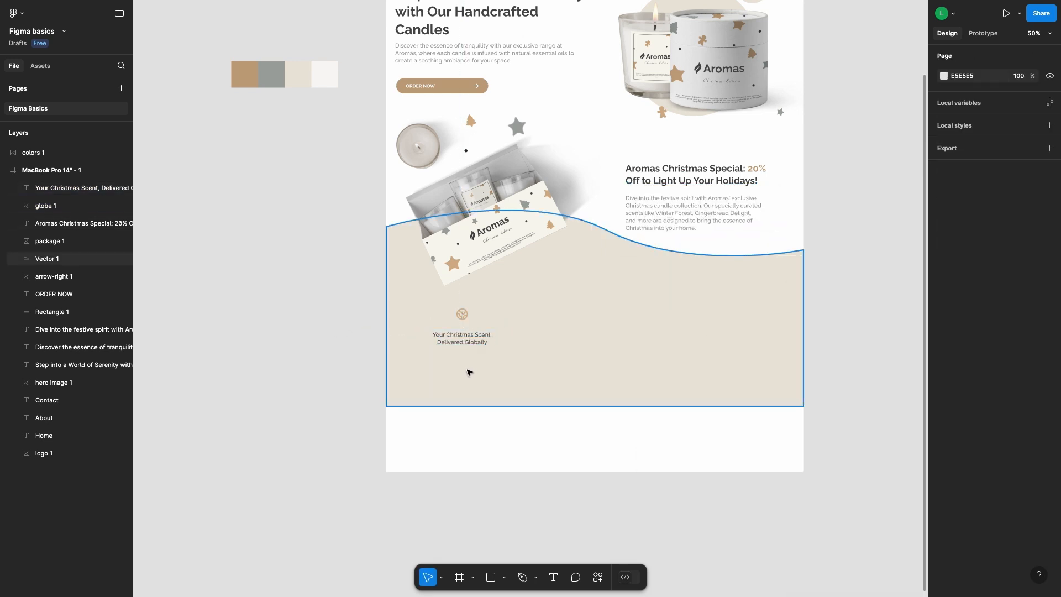
Duplicate the Christmas offer paragraph below the globe caption and move the wave shape behind all the text, just above the hero image layer
{"action": "left_click", "coordinate": [675, 221]}
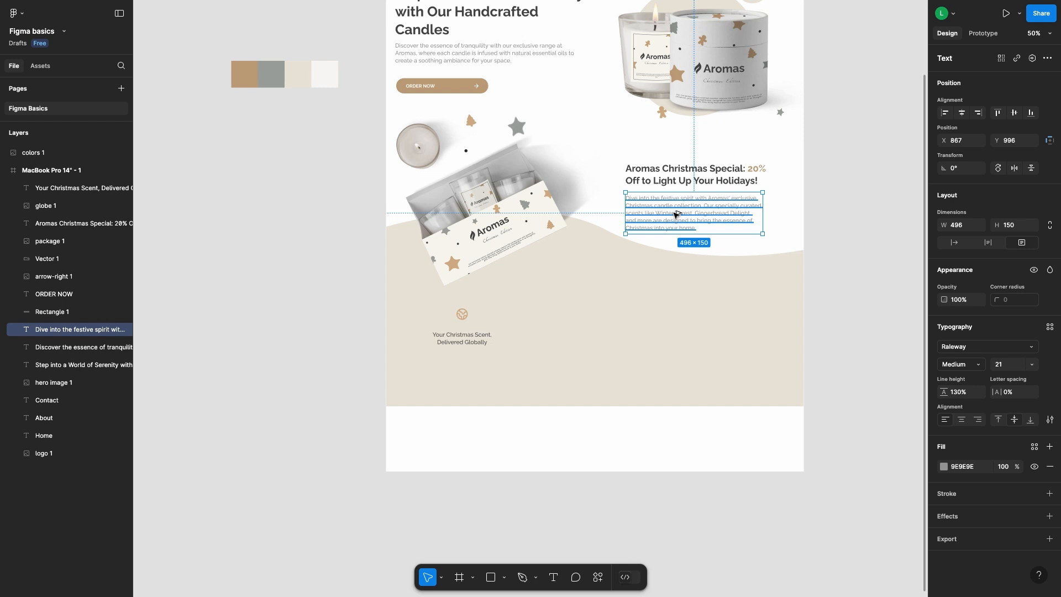
{"action": "left_click_drag", "start_coordinate": [674, 216], "coordinate": [463, 373]}
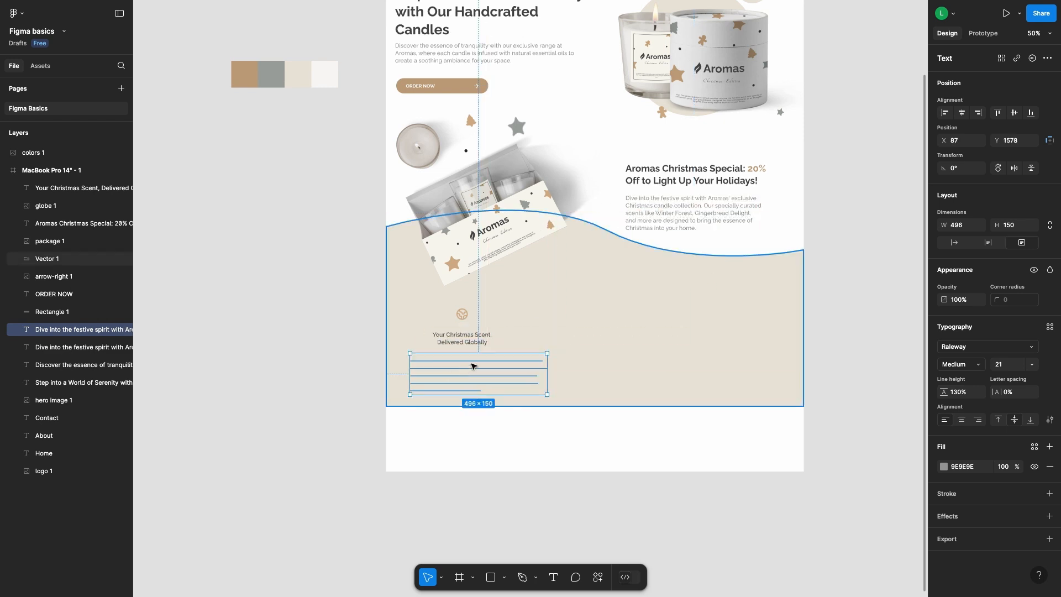
{"action": "left_click", "coordinate": [47, 259]}
{"action": "left_click_drag", "start_coordinate": [48, 271], "coordinate": [48, 391]}
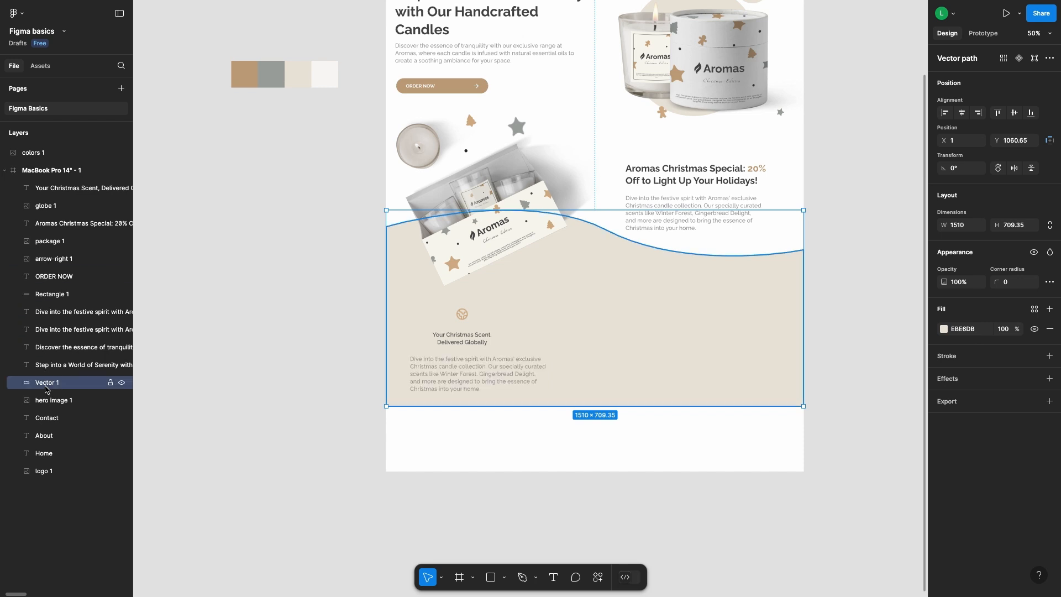
{"action": "left_click", "coordinate": [340, 325]}
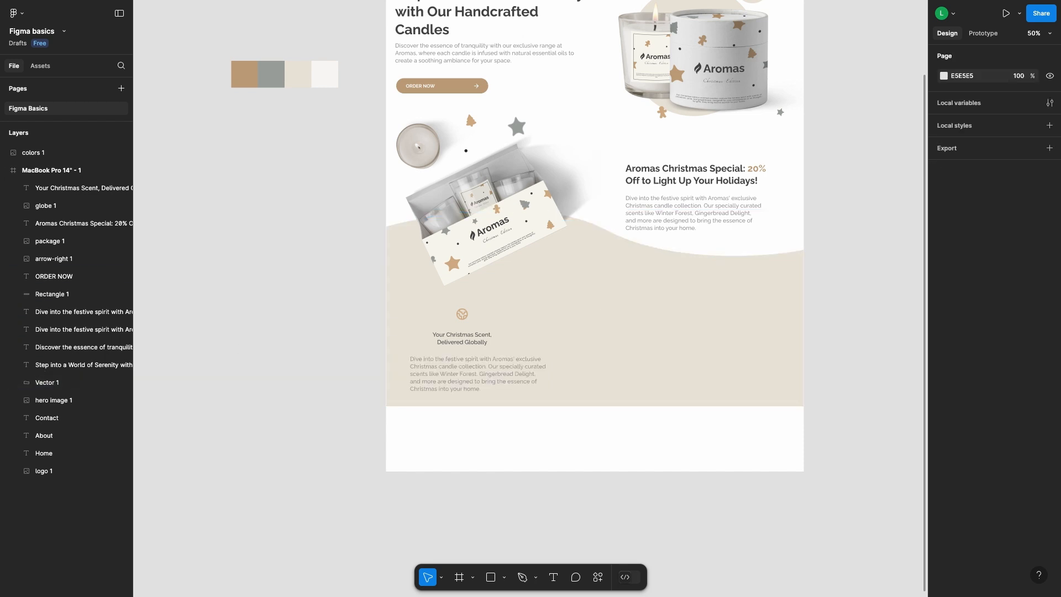
Replace the copied paragraph's text with the shipping message beginning "distance is no barrier to spreading holiday cheer. We offer fast, reliable worldwide shipping"
{"action": "double_click", "coordinate": [455, 370]}
{"action": "type", "text": "distance is no barrier to spreading holiday cheer. We offer fast, reliable worldwide shipping, ensuring your festive candles arrive in time to light up the season, no matter where you are."}
{"action": "key", "text": "Escape"}
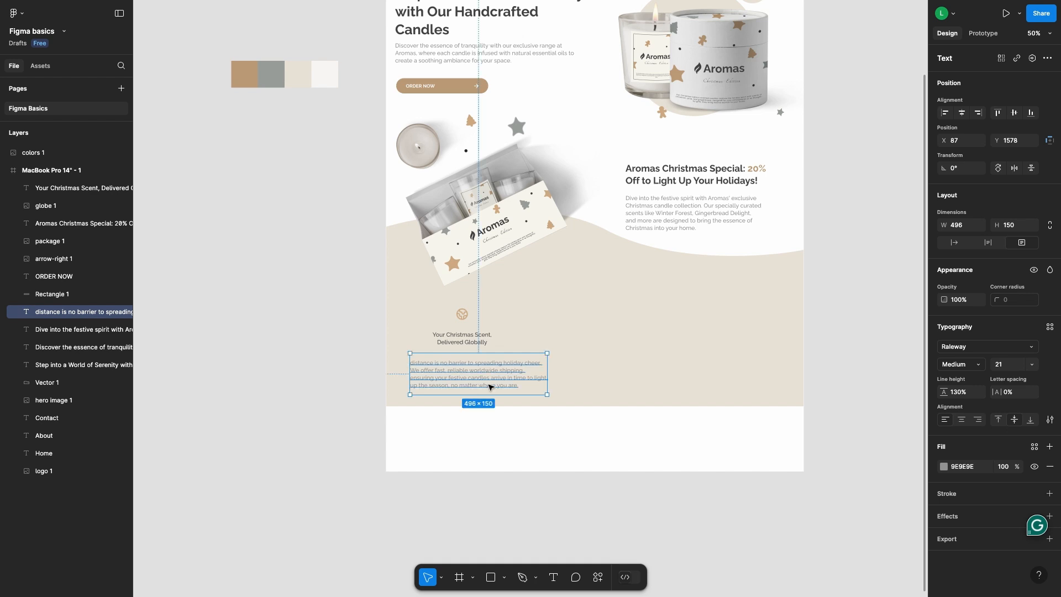
Centre-align the shipping paragraph, narrow it to about 443 wide, position it under the caption and set its font size to 18
{"action": "left_click", "coordinate": [962, 419]}
{"action": "left_click_drag", "start_coordinate": [546, 375], "coordinate": [525, 375]}
{"action": "left_click_drag", "start_coordinate": [468, 372], "coordinate": [529, 370]}
{"action": "left_click", "coordinate": [1007, 365]}
{"action": "type", "text": "18"}
{"action": "key", "text": "Return"}
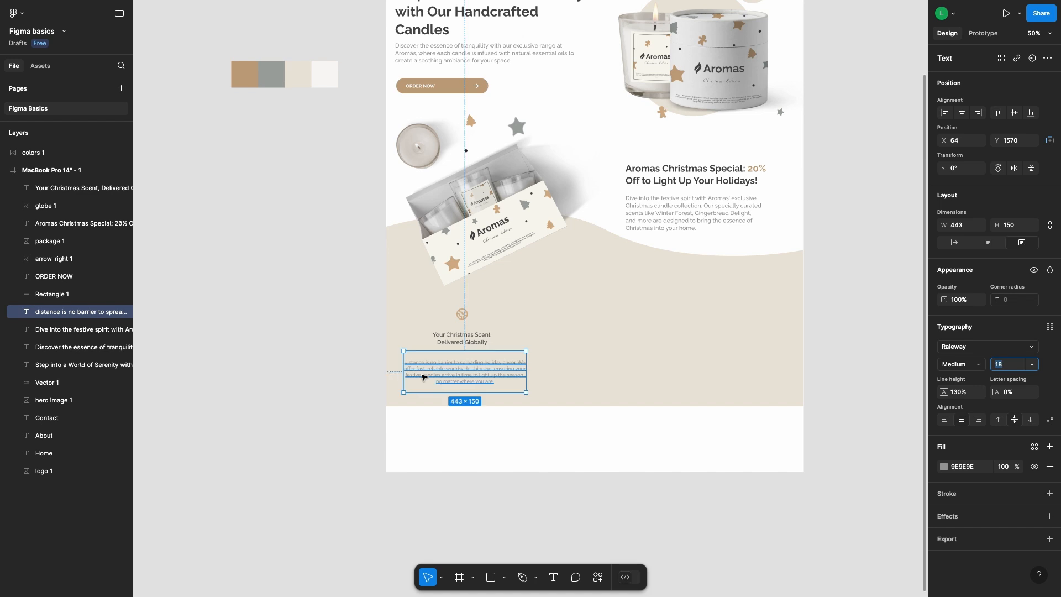
Align the shipping paragraph, caption and globe icon on their horizontal centres
{"action": "left_click", "coordinate": [865, 379]}
{"action": "left_click", "coordinate": [469, 369]}
{"action": "left_click", "coordinate": [465, 342], "text": "shift"}
{"action": "left_click", "coordinate": [462, 314], "text": "shift"}
{"action": "left_click", "coordinate": [963, 114]}
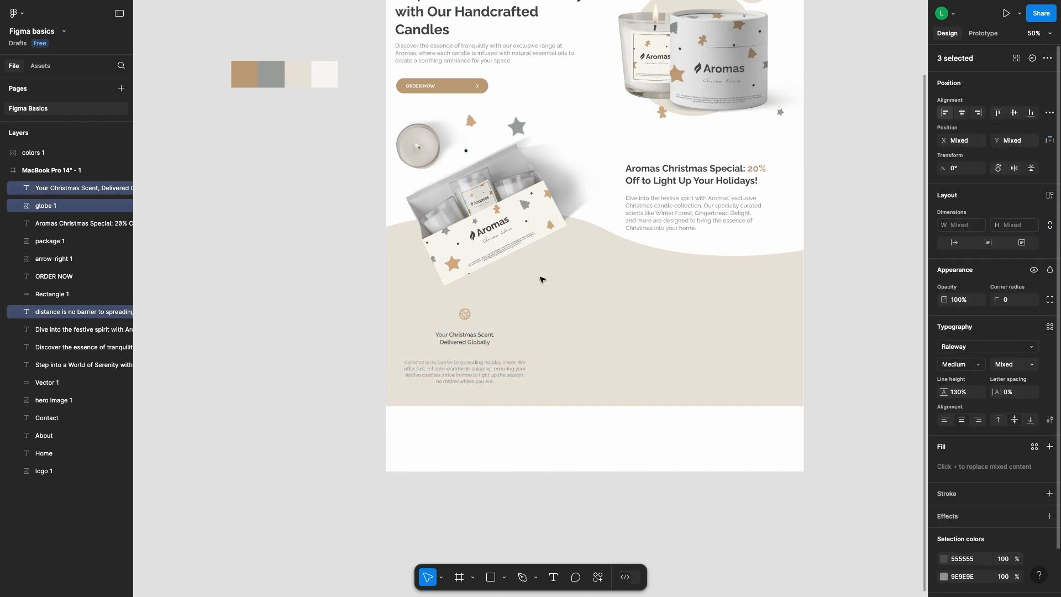
Tighten the feature block's vertical spacing by moving the shipping paragraph up towards the caption and nudging the globe icon down
{"action": "left_click", "coordinate": [862, 232]}
{"action": "left_click", "coordinate": [456, 385]}
{"action": "key", "text": "shift+Up"}
{"action": "key", "text": "shift+Up"}
{"action": "key", "text": "shift+Up"}
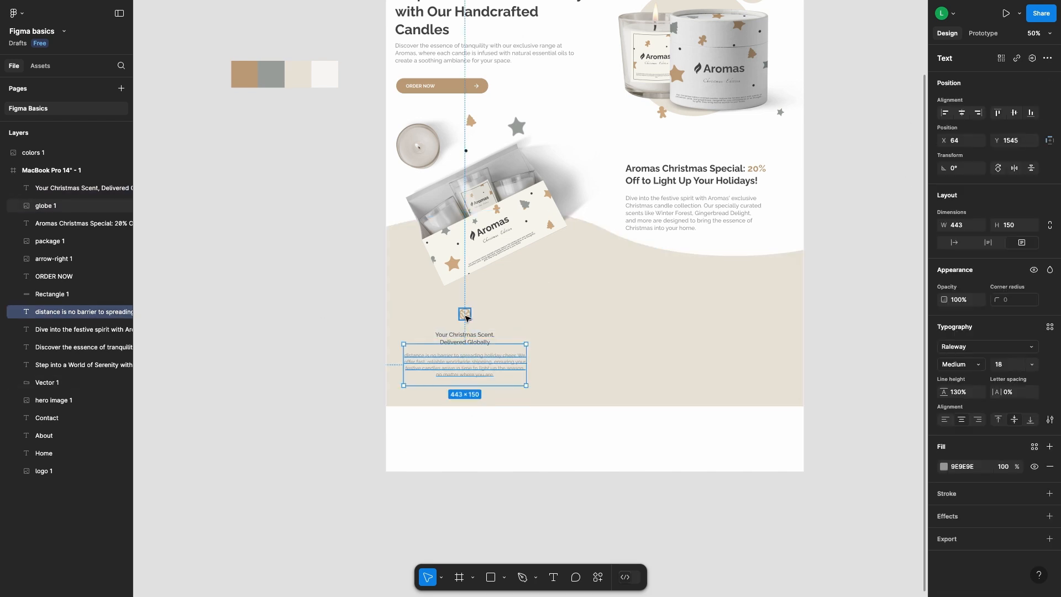
{"action": "left_click", "coordinate": [467, 317]}
{"action": "key", "text": "shift+Down"}
{"action": "left_click", "coordinate": [464, 367]}
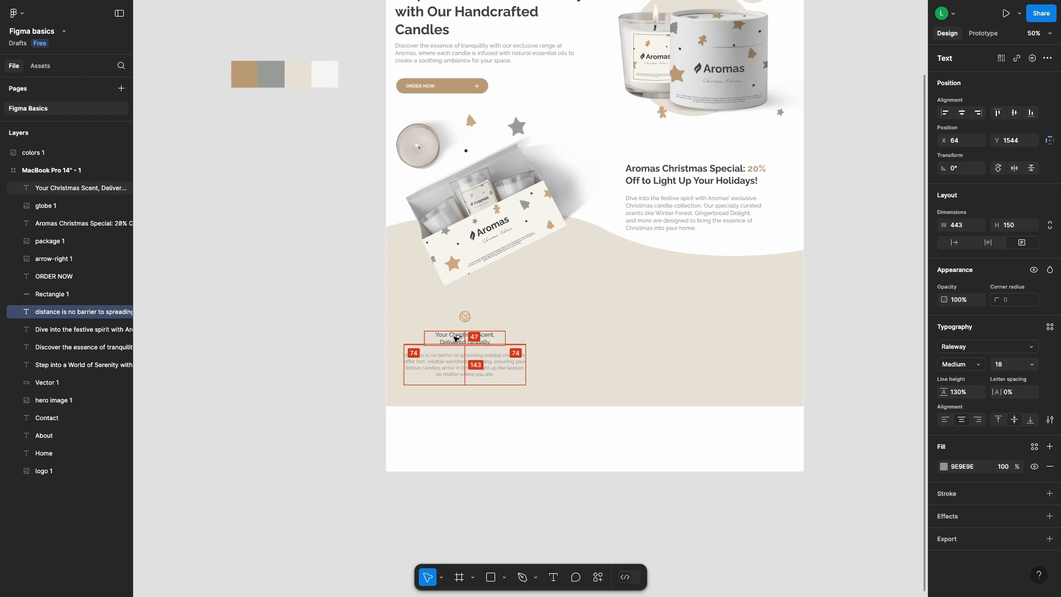
{"action": "left_click", "coordinate": [344, 363]}
{"action": "key", "text": "ctrl+z"}
{"action": "key", "text": "shift+Up"}
{"action": "left_click", "coordinate": [324, 365]}
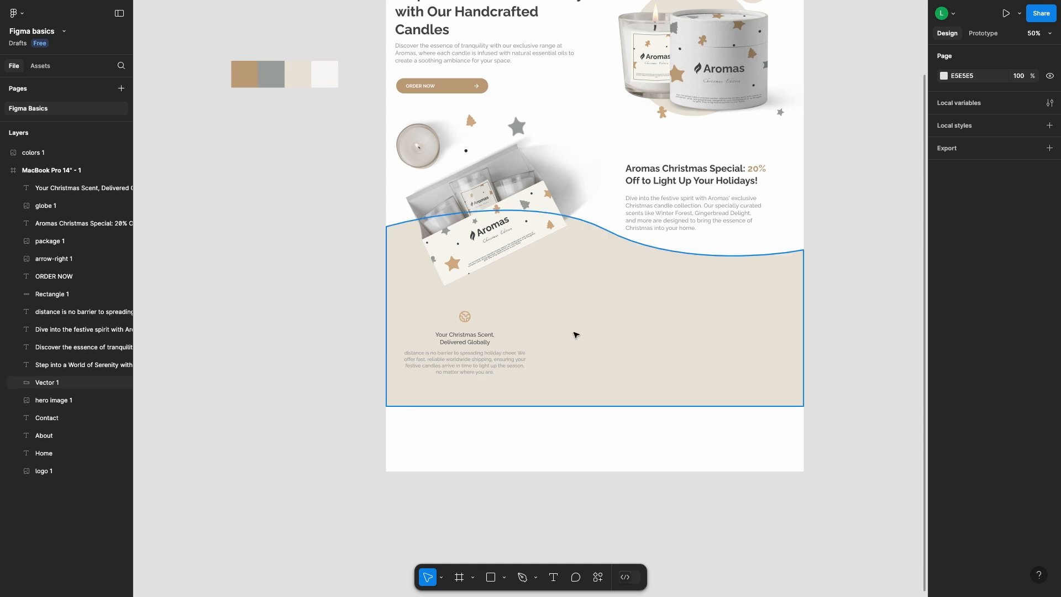
{"action": "double_click", "coordinate": [558, 300]}
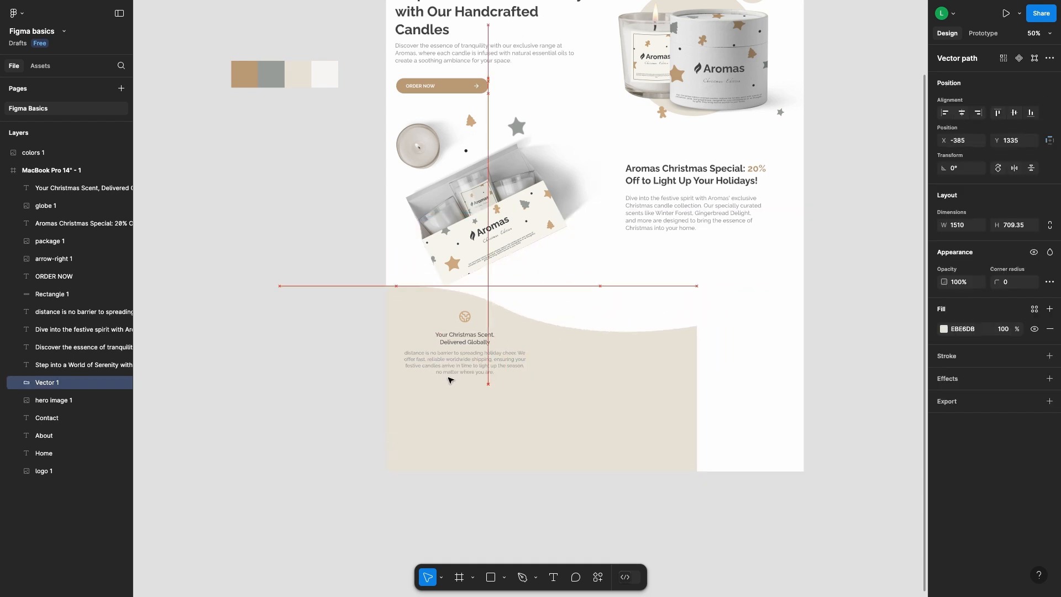
{"action": "key", "text": "Escape"}
{"action": "key", "text": "ctrl+z"}
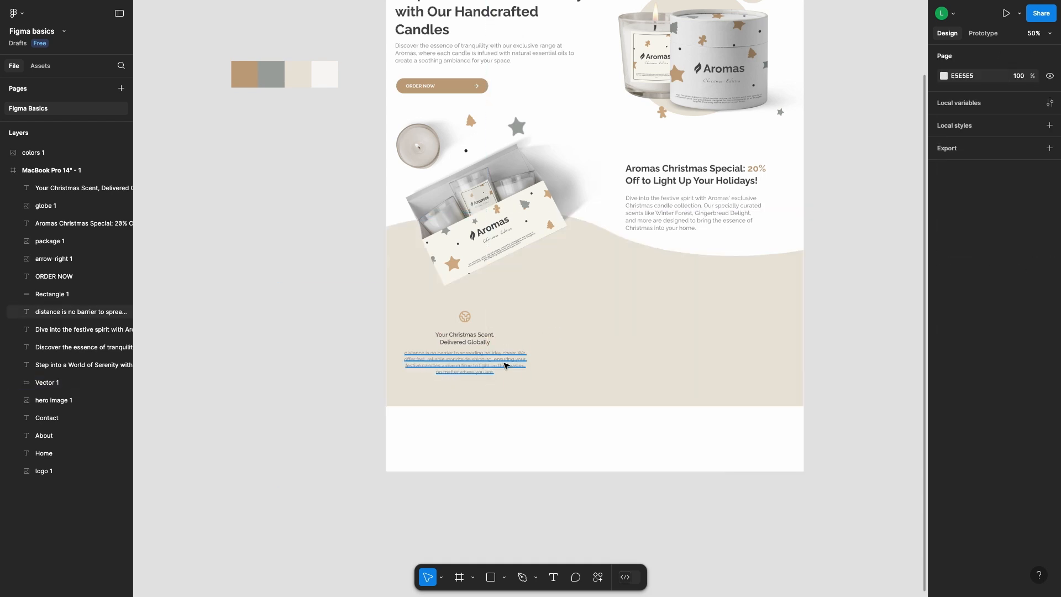
{"action": "left_click_drag", "start_coordinate": [312, 288], "coordinate": [539, 396]}
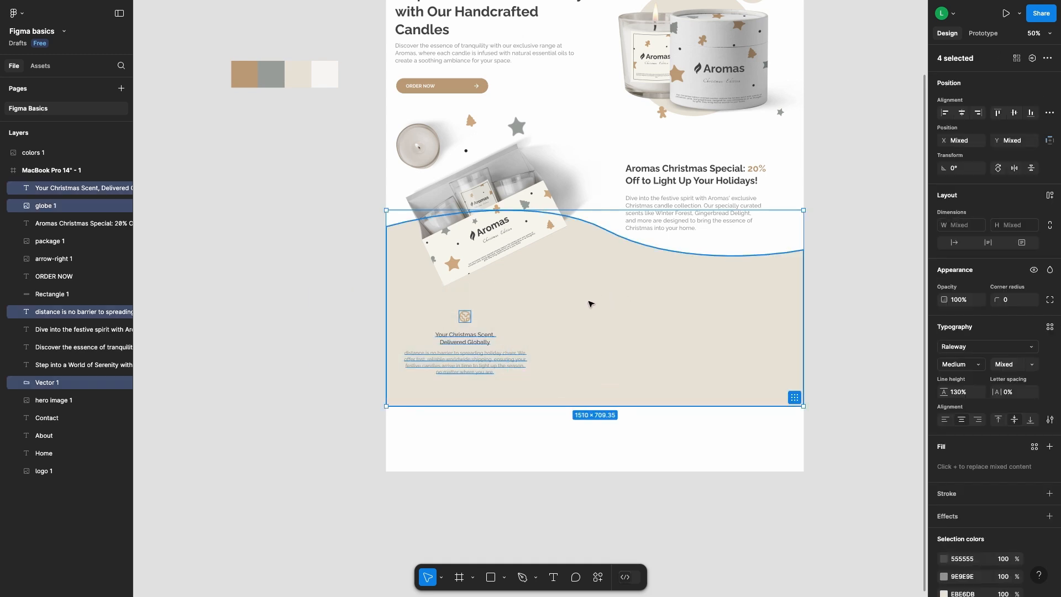
{"action": "left_click", "coordinate": [590, 303], "text": "shift"}
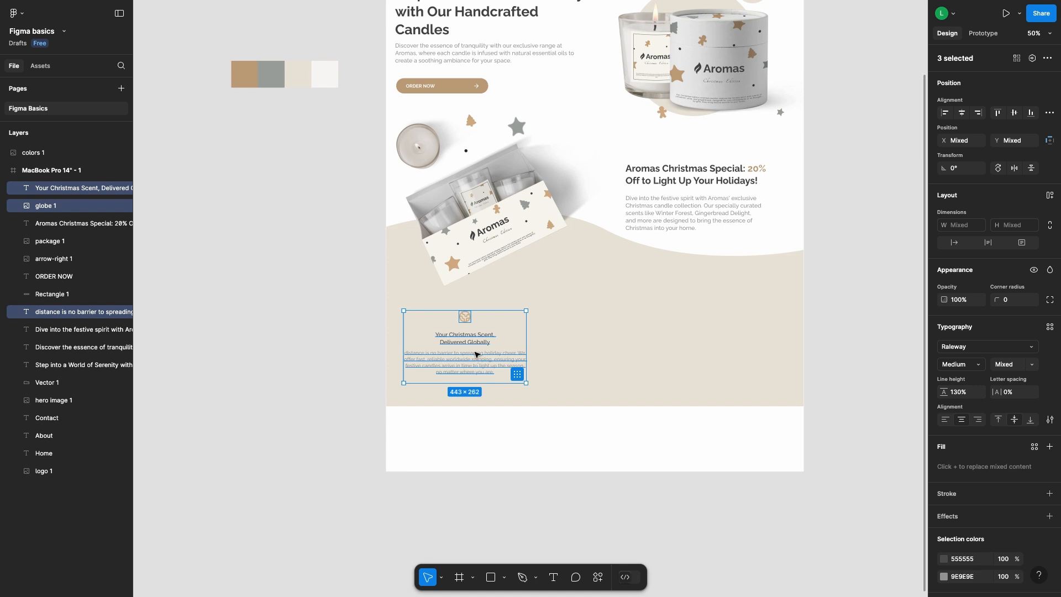
{"action": "left_click", "coordinate": [293, 313]}
Switch the wave shape's visibility off and back on, lock its layer, and test that it cannot be moved
{"action": "left_click", "coordinate": [571, 300]}
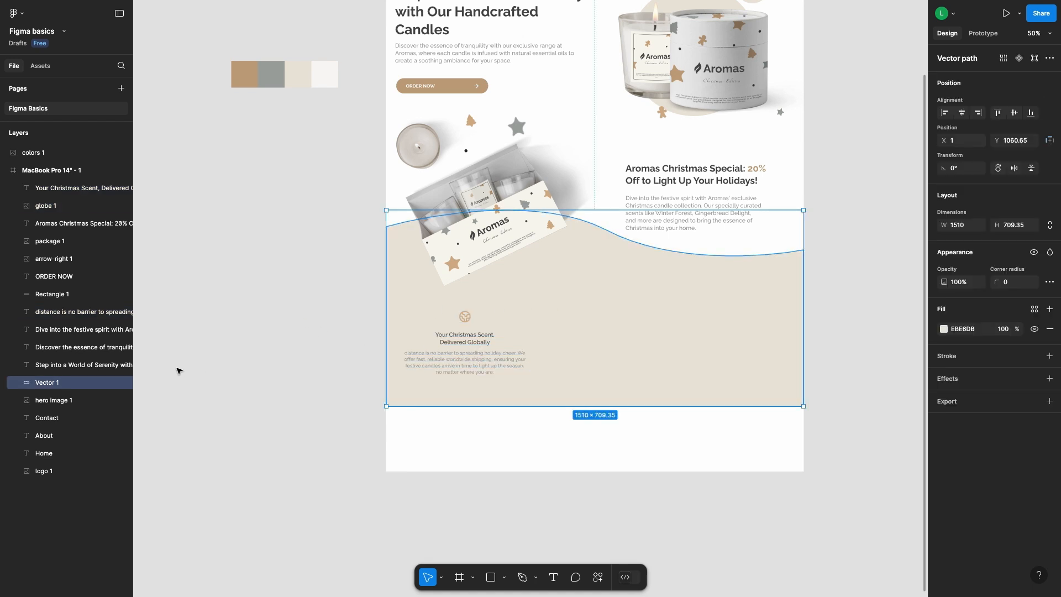
{"action": "left_click", "coordinate": [122, 383]}
{"action": "left_click", "coordinate": [121, 384]}
{"action": "left_click", "coordinate": [122, 383]}
{"action": "left_click", "coordinate": [121, 384]}
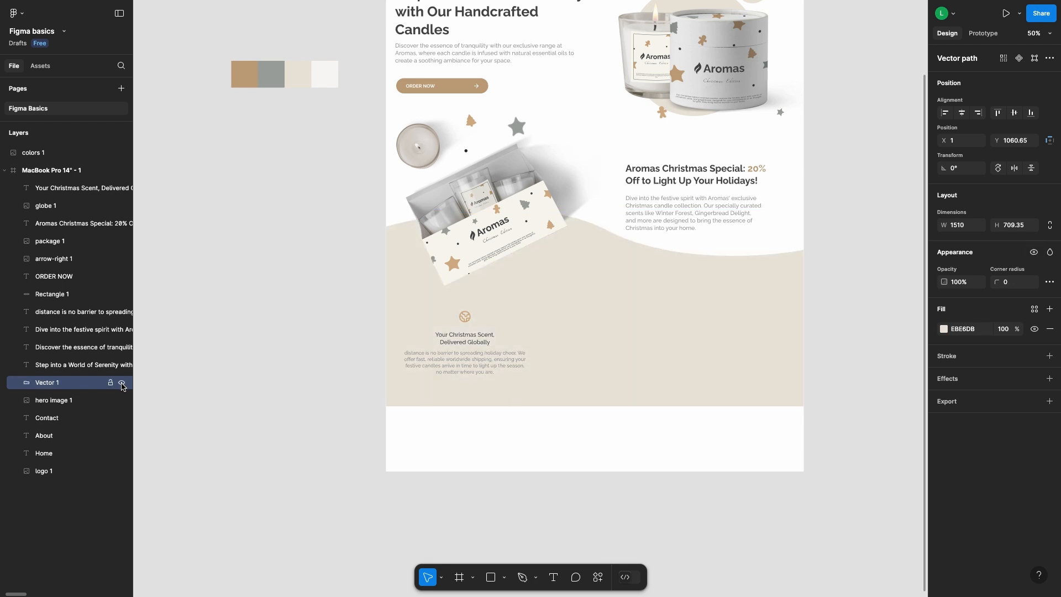
{"action": "left_click", "coordinate": [110, 383]}
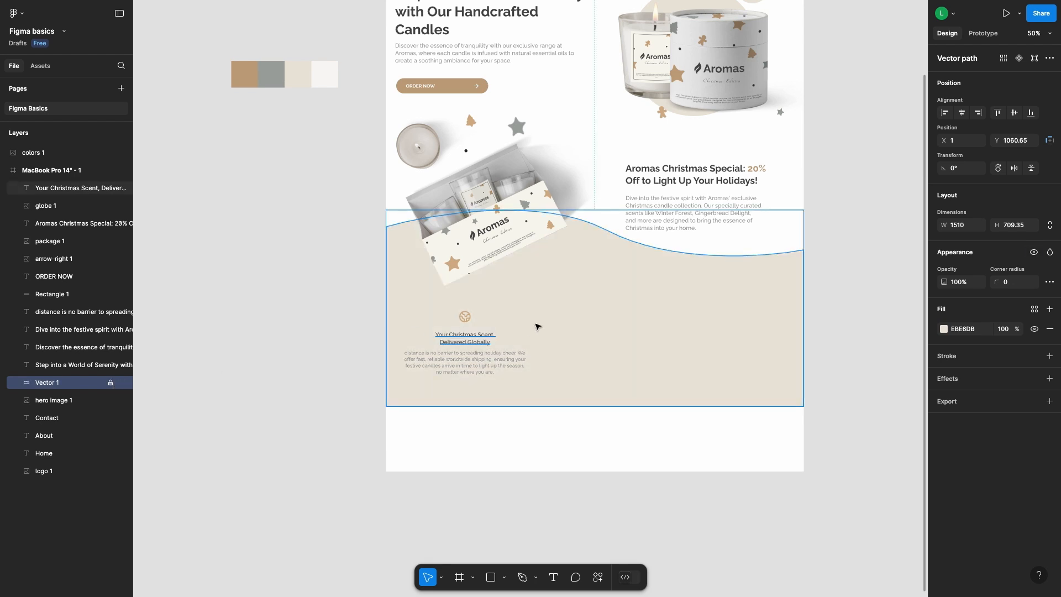
{"action": "left_click", "coordinate": [595, 335]}
{"action": "left_click_drag", "start_coordinate": [642, 293], "coordinate": [599, 329]}
Group the globe icon, its caption and the shipping paragraph
{"action": "left_click_drag", "start_coordinate": [573, 377], "coordinate": [406, 403]}
{"action": "key", "text": "Escape"}
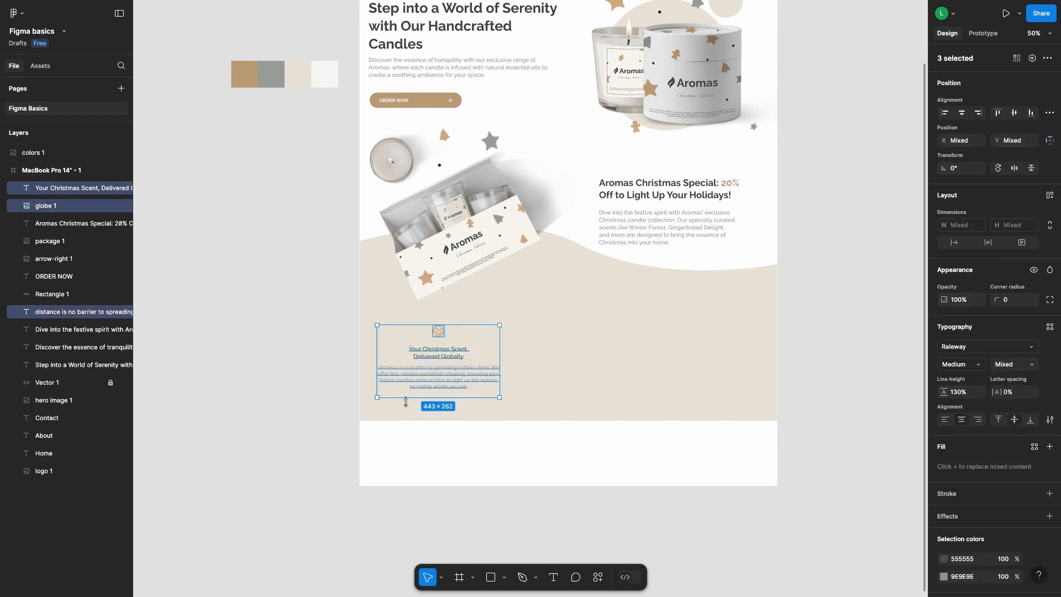
{"action": "right_click", "coordinate": [441, 352]}
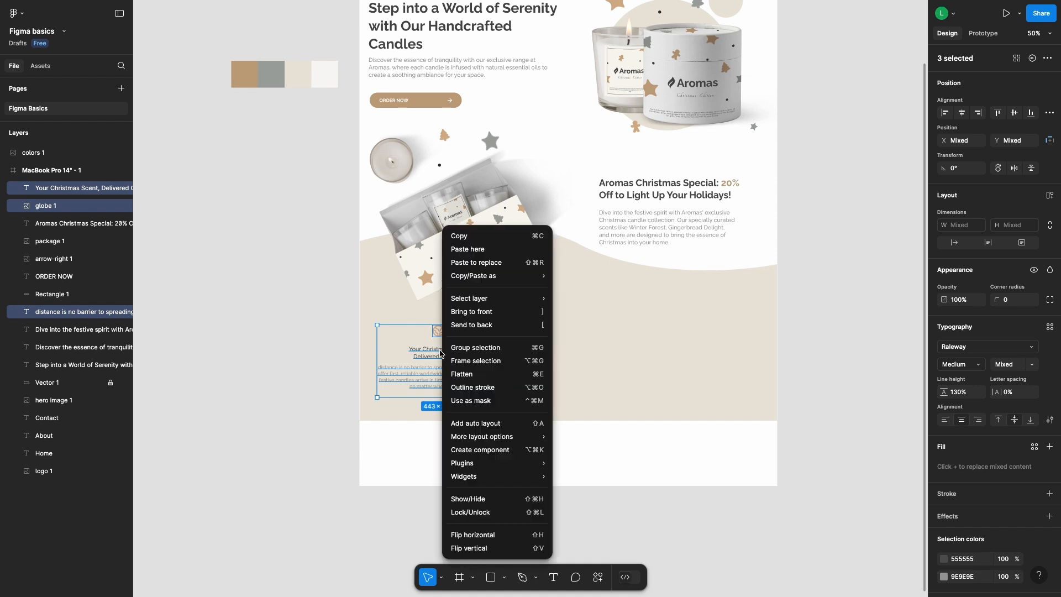
{"action": "left_click", "coordinate": [493, 348]}
{"action": "left_click", "coordinate": [313, 344]}
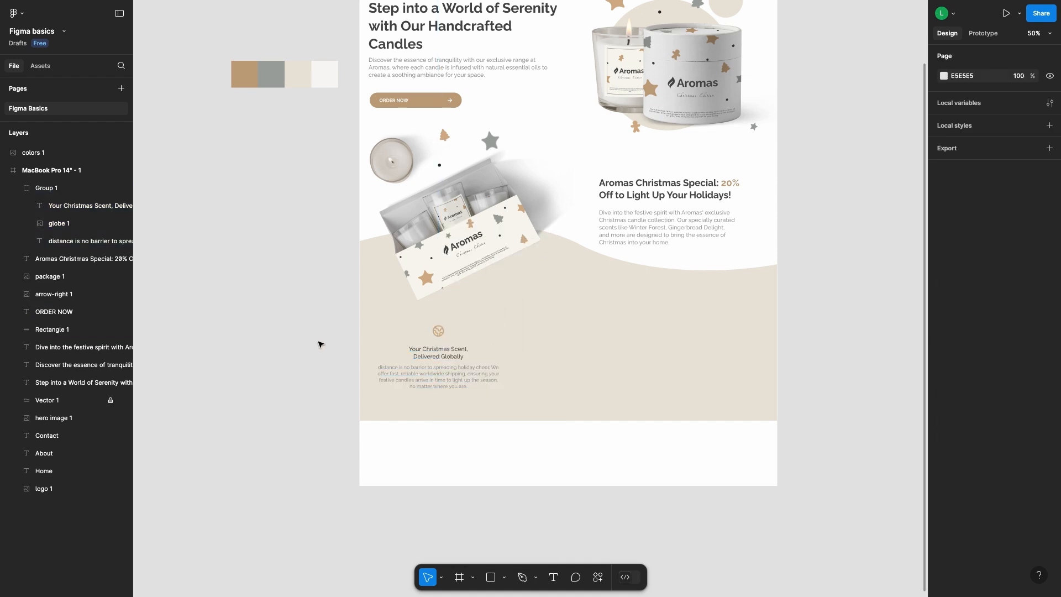
Duplicate the grouped shipping feature block twice to form a horizontal row of three blocks in the cream section
{"action": "left_click", "coordinate": [463, 377]}
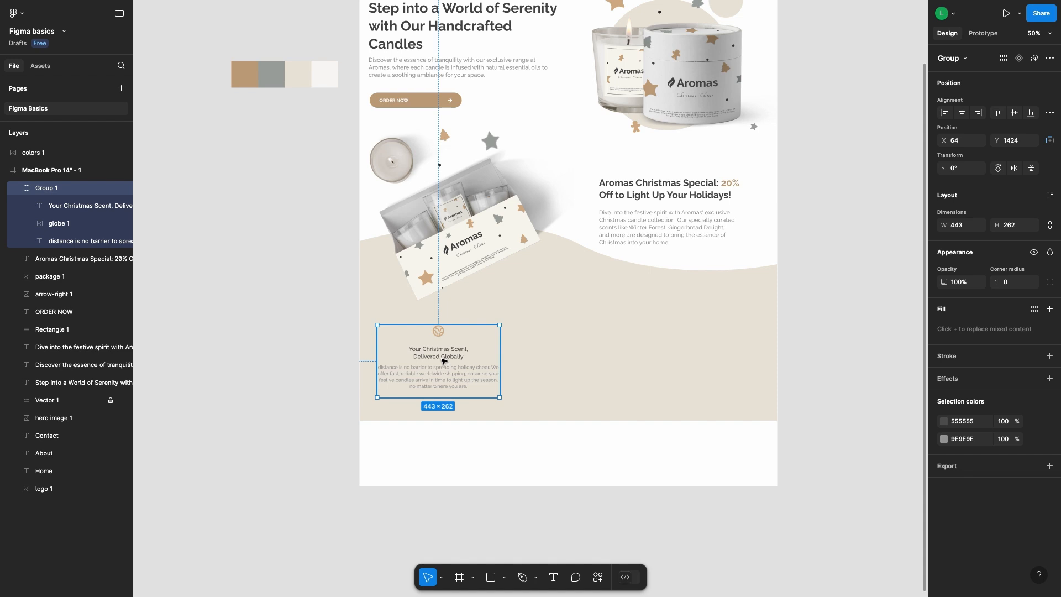
{"action": "left_click_drag", "start_coordinate": [442, 359], "coordinate": [573, 362]}
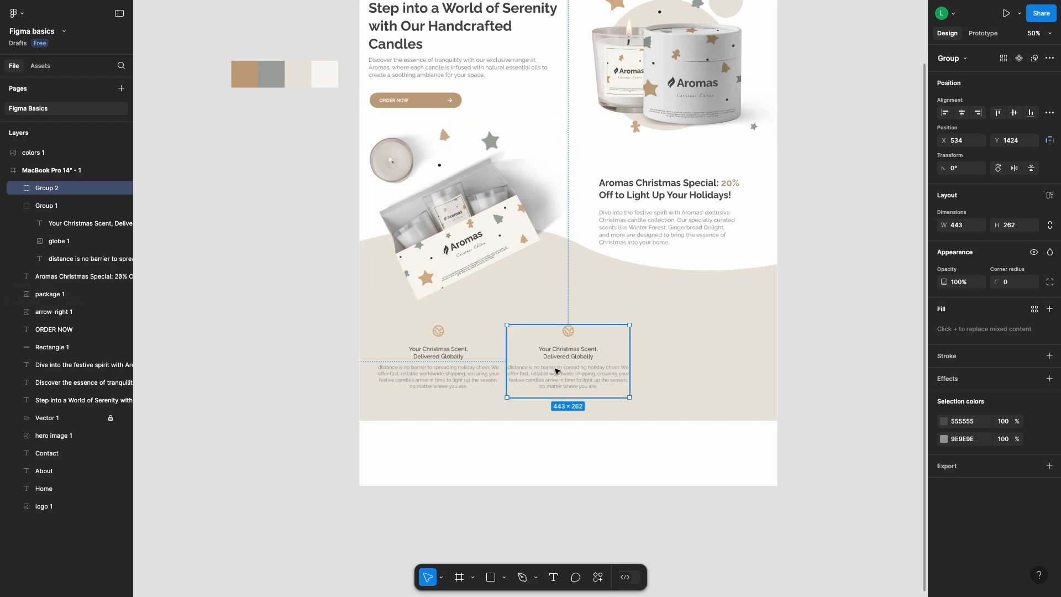
{"action": "left_click_drag", "start_coordinate": [563, 365], "coordinate": [701, 365]}
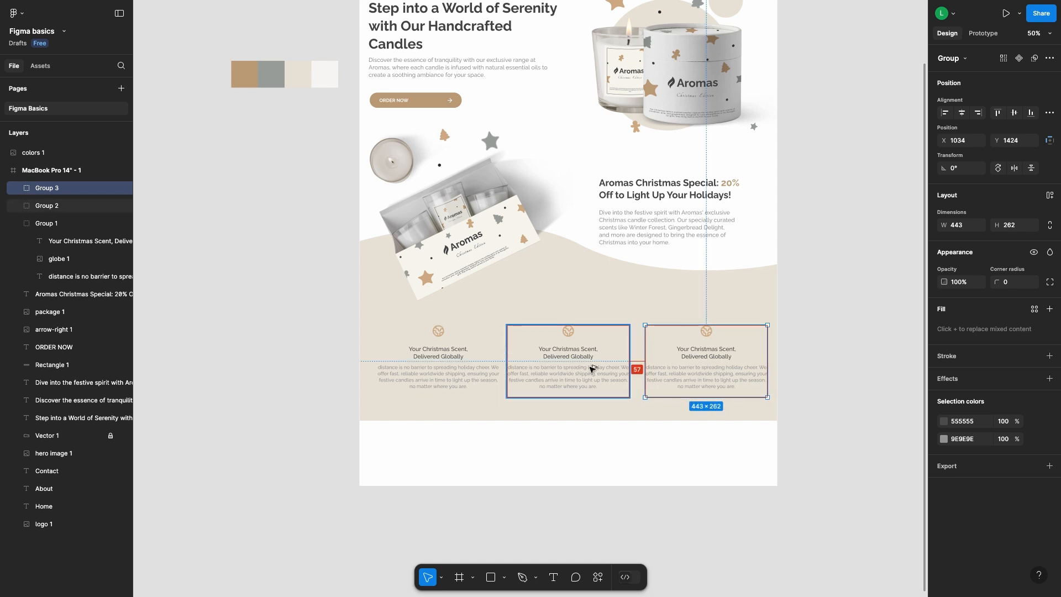
Even out the row's spacing by nudging the third feature block slightly left and moving the first block to X 36
{"action": "key", "text": "Left"}
{"action": "key", "text": "Left"}
{"action": "left_click", "coordinate": [479, 358]}
{"action": "key", "text": "shift+Left"}
{"action": "key", "text": "shift+Left"}
{"action": "key", "text": "shift+Left"}
{"action": "key", "text": "Right"}
{"action": "key", "text": "Right"}
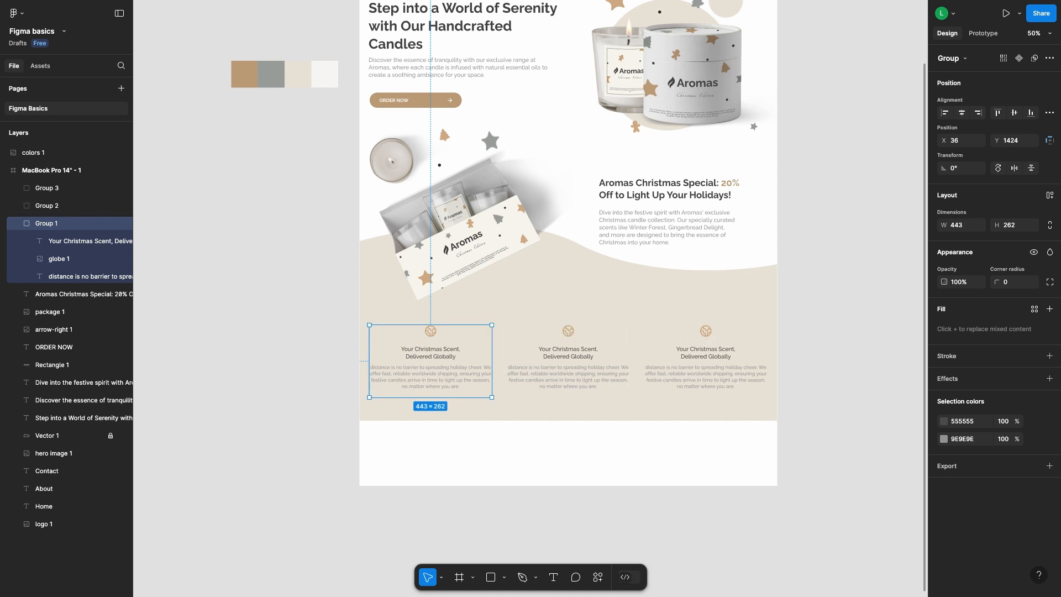
Replace the middle feature block's globe with the imported plant icon, placed at the same spot and nested inside that block's group
{"action": "left_click_drag", "start_coordinate": [1060, 353], "coordinate": [638, 307]}
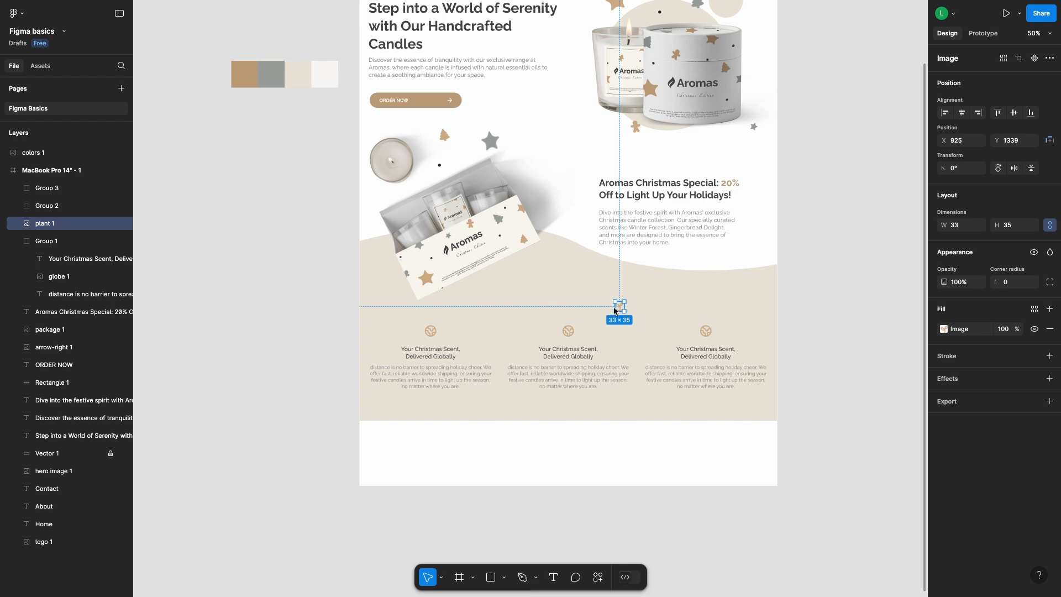
{"action": "left_click", "coordinate": [17, 242]}
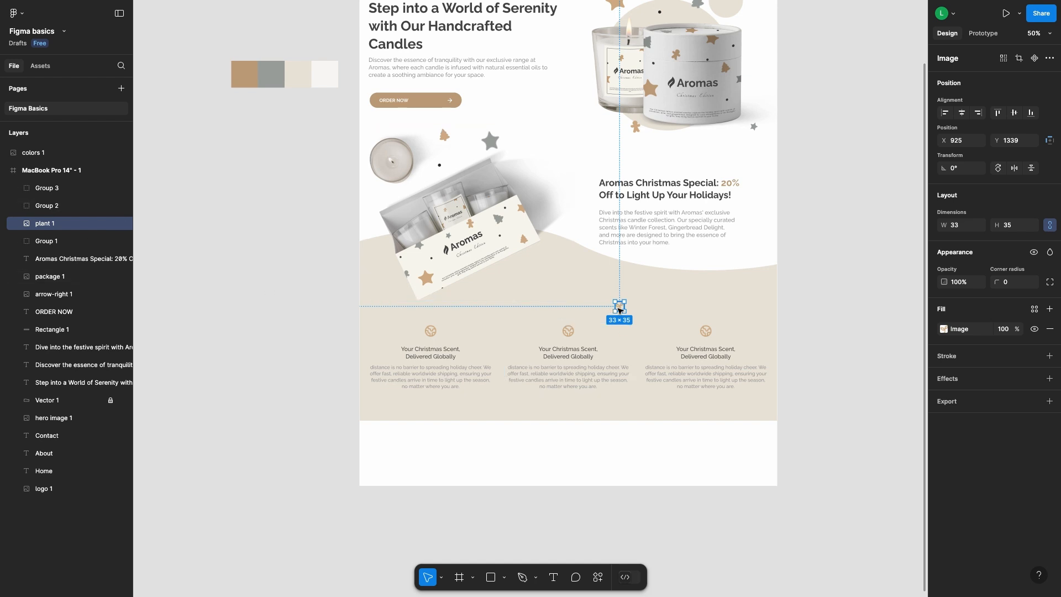
{"action": "left_click_drag", "start_coordinate": [620, 309], "coordinate": [569, 334]}
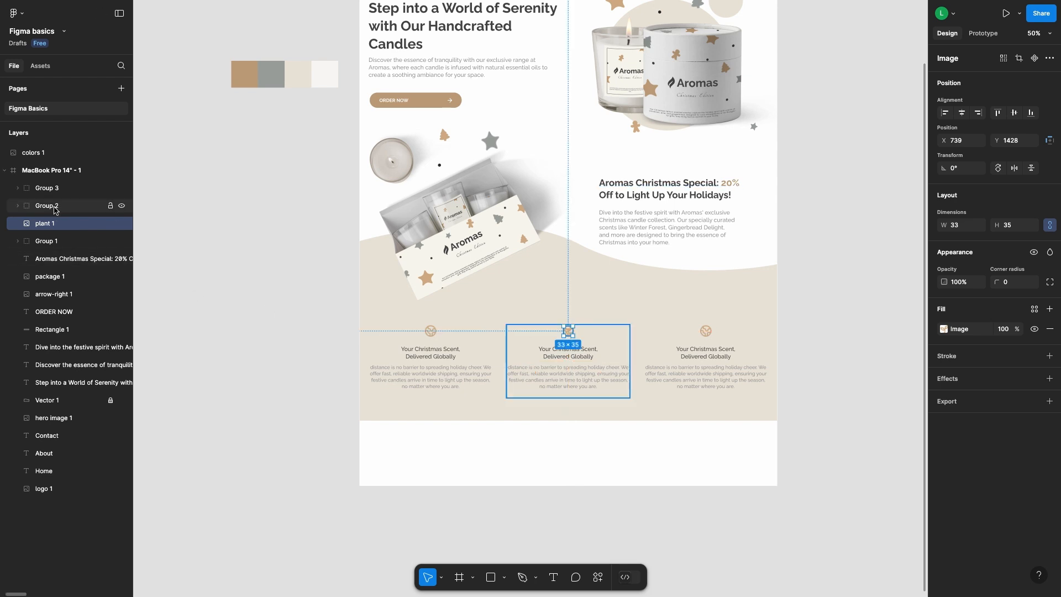
{"action": "left_click", "coordinate": [17, 207]}
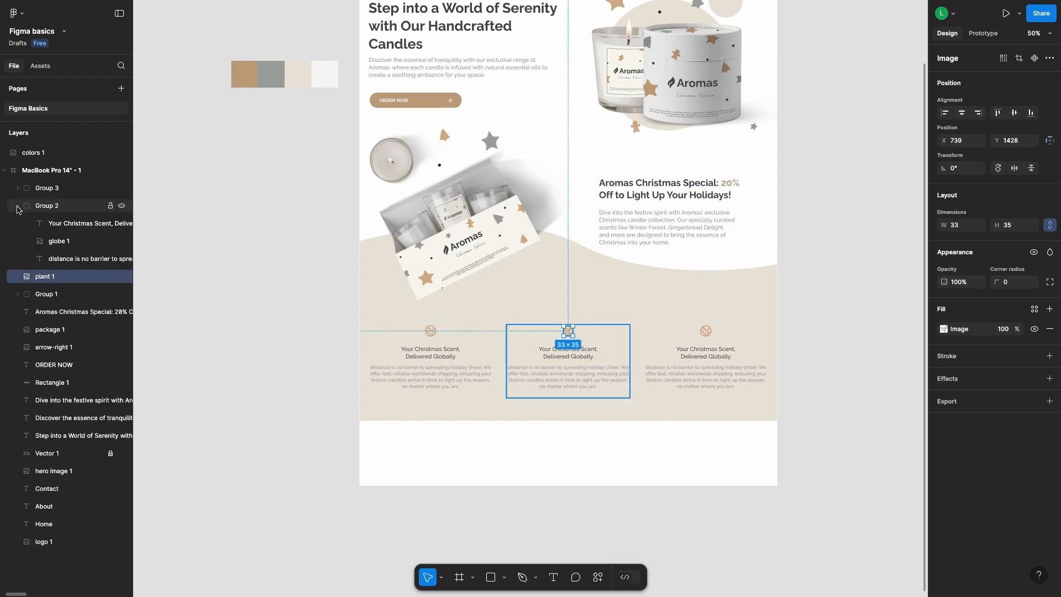
{"action": "left_click_drag", "start_coordinate": [51, 276], "coordinate": [61, 260]}
{"action": "left_click", "coordinate": [60, 245]}
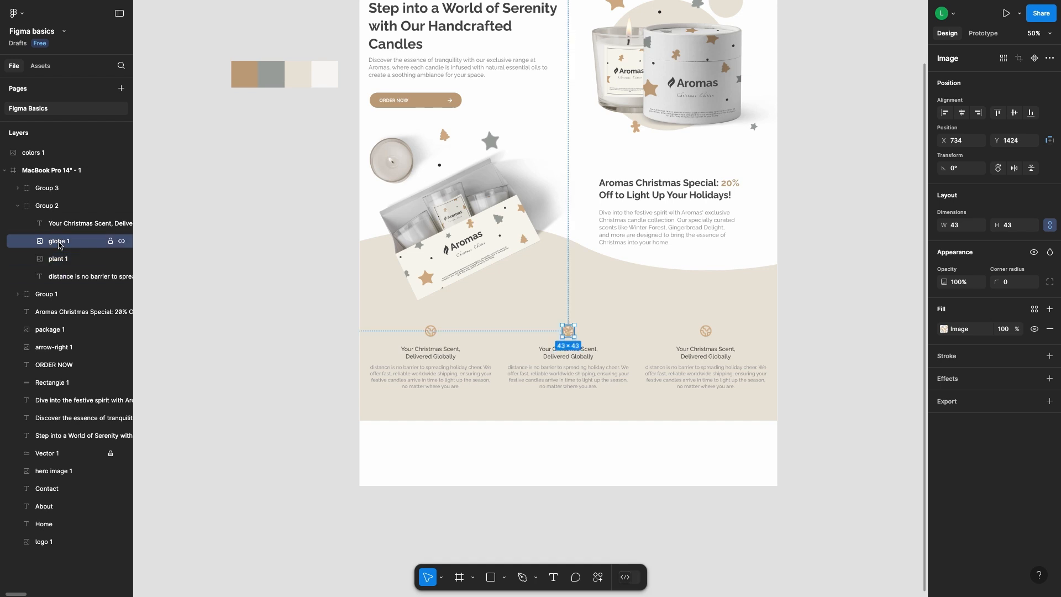
{"action": "key", "text": "Delete"}
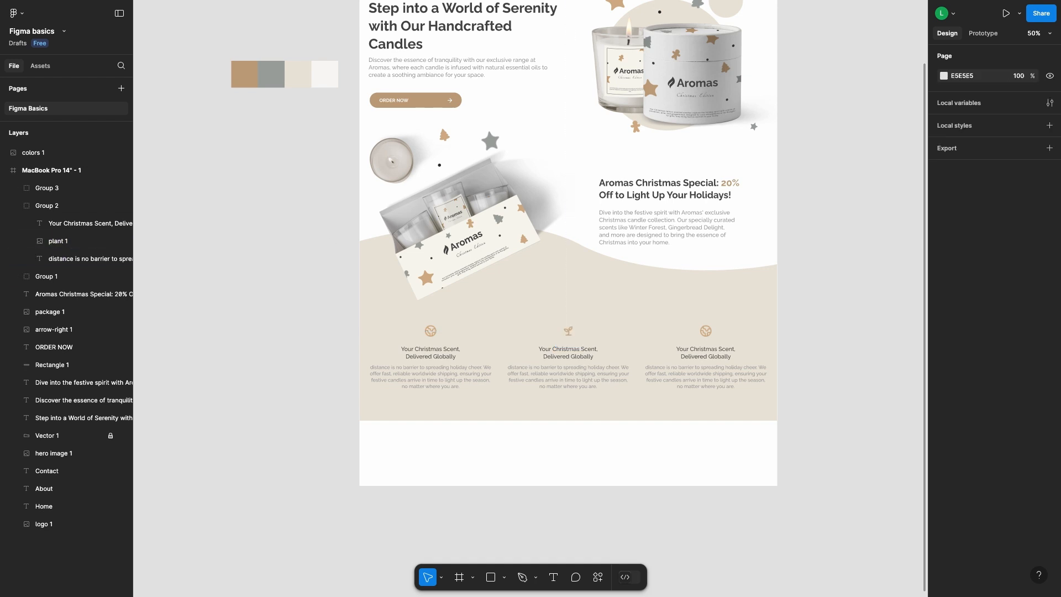
Replace the third feature block's globe with the imported smiling face icon, nested inside that block's group
{"action": "left_click_drag", "start_coordinate": [816, 316], "coordinate": [707, 334]}
{"action": "left_click", "coordinate": [46, 205]}
{"action": "left_click", "coordinate": [17, 205]}
{"action": "left_click_drag", "start_coordinate": [42, 188], "coordinate": [54, 232]}
{"action": "left_click", "coordinate": [58, 244]}
{"action": "key", "text": "Delete"}
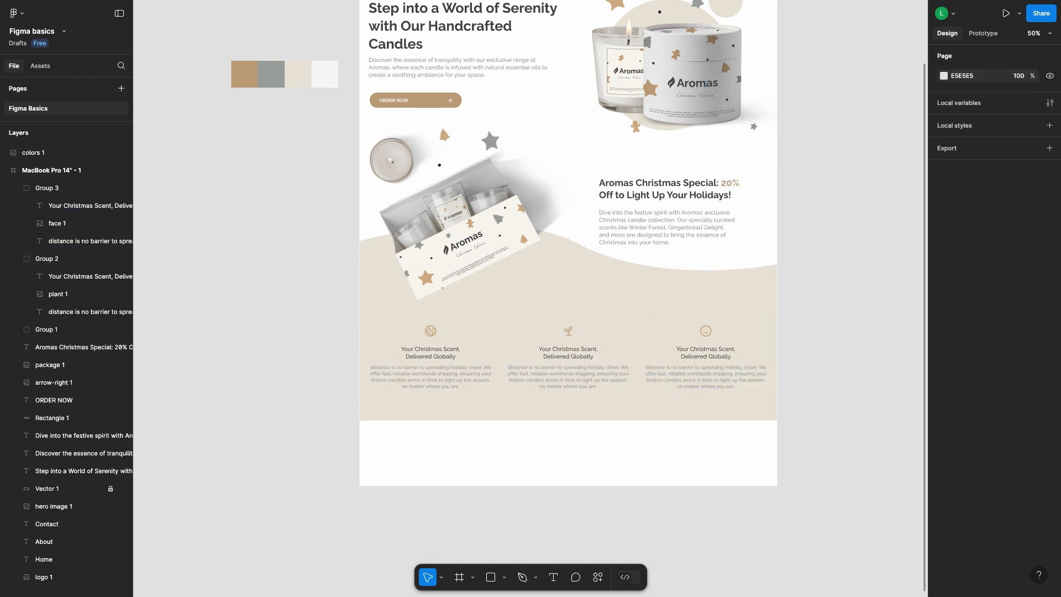
Set the middle block's caption to "Celebrating Christmas with Care for Our Planet" and replace its paragraph with the sustainability and eco-friendly packaging text
{"action": "right_click", "coordinate": [558, 356]}
{"action": "left_click", "coordinate": [591, 379]}
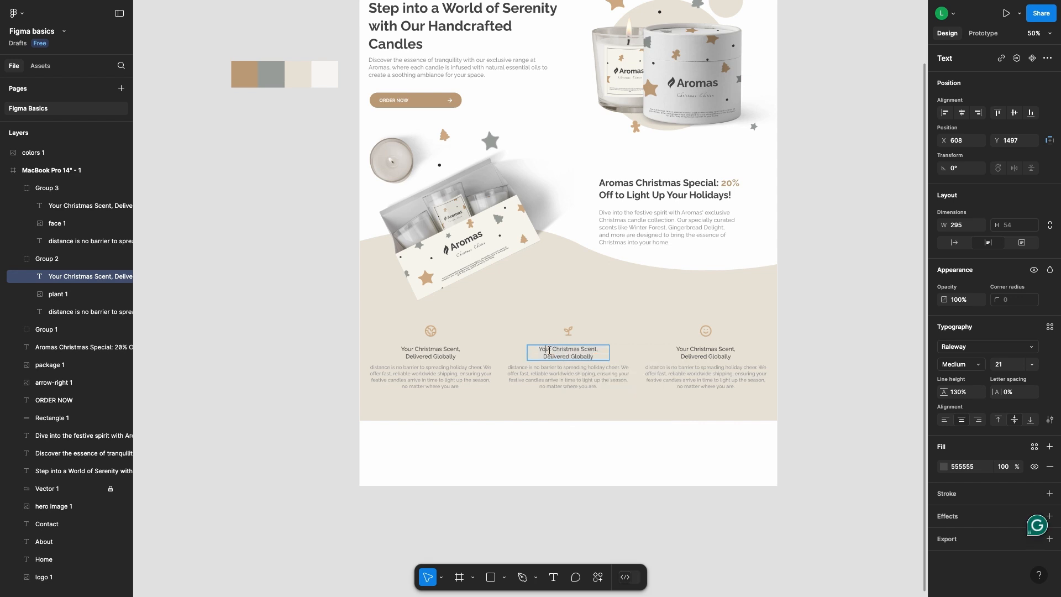
{"action": "left_click", "coordinate": [544, 374]}
{"action": "key", "text": "Return"}
{"action": "type", "text": "we believe in celebrating the holidays responsibly. Our commitment to sustainability means we use eco-friendly packaging materials that are both beautiful and kind to the earth."}
Set the third block's caption to "Your Satisfaction, Our Promise" and replace its paragraph with the Customer Delight Guarantee text
{"action": "double_click", "coordinate": [706, 350]}
{"action": "key", "text": "ctrl+a"}
{"action": "type", "text": "Your Satisfaction, Our Promise"}
{"action": "key", "text": "Escape"}
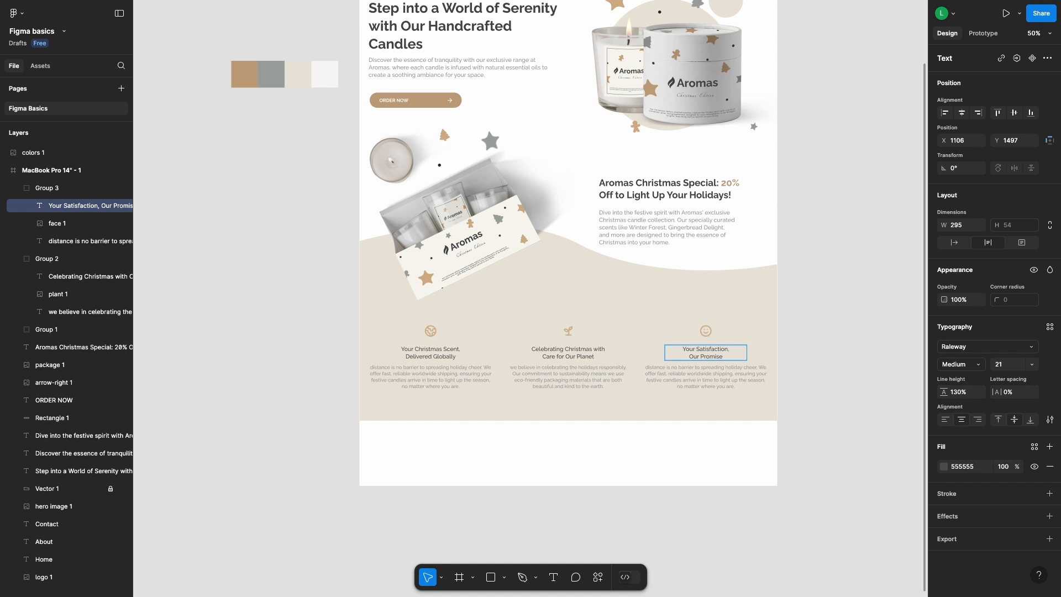
{"action": "left_click", "coordinate": [719, 377]}
{"action": "key", "text": "Return"}
{"action": "type", "text": "The joy of our customers is at the heart of what we do at Aromas. We're so confident you'll love our Christmas collection that we offer a Customer Delight Guarantee."}
{"action": "left_click", "coordinate": [632, 434]}
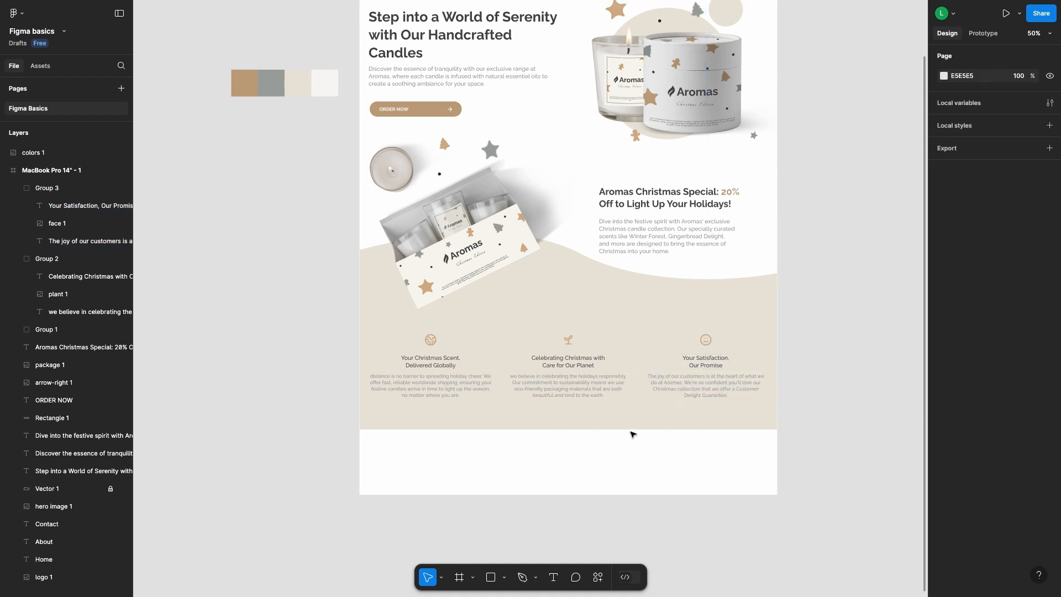
Extend the page frame's height to 2628 and place the gift image against the right edge below the cream section
{"action": "scroll", "coordinate": [633, 433], "scroll_direction": "down", "scroll_amount": 5}
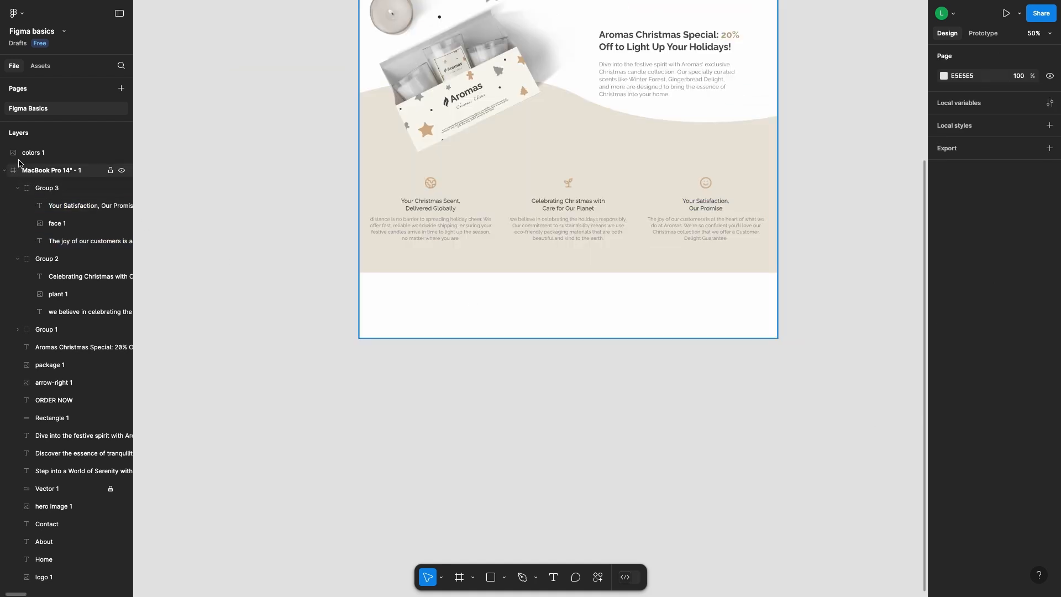
{"action": "left_click", "coordinate": [502, 292]}
{"action": "left_click_drag", "start_coordinate": [560, 338], "coordinate": [555, 510]}
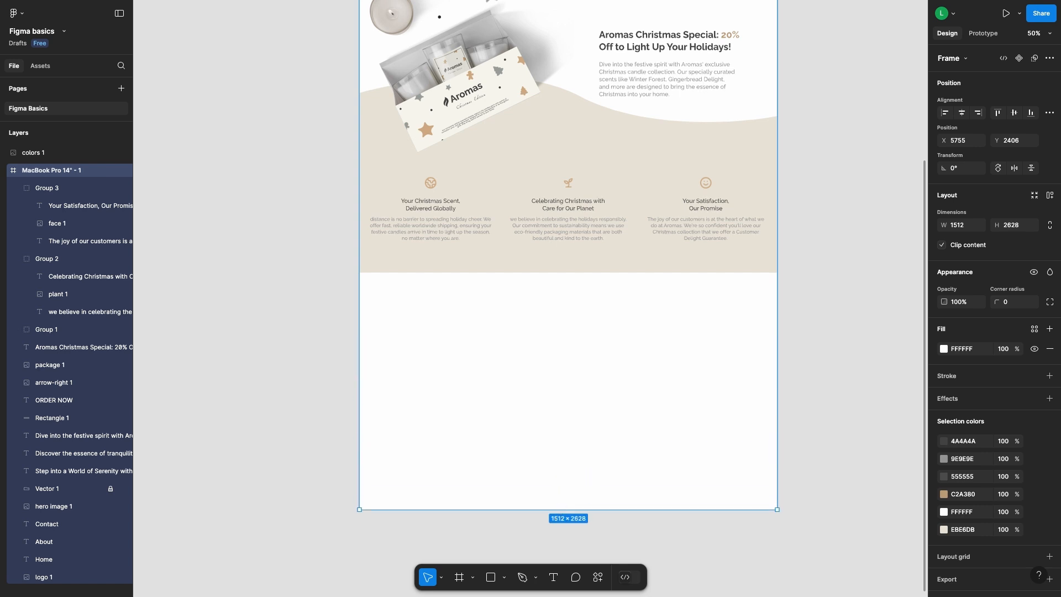
{"action": "left_click_drag", "start_coordinate": [1060, 257], "coordinate": [667, 388]}
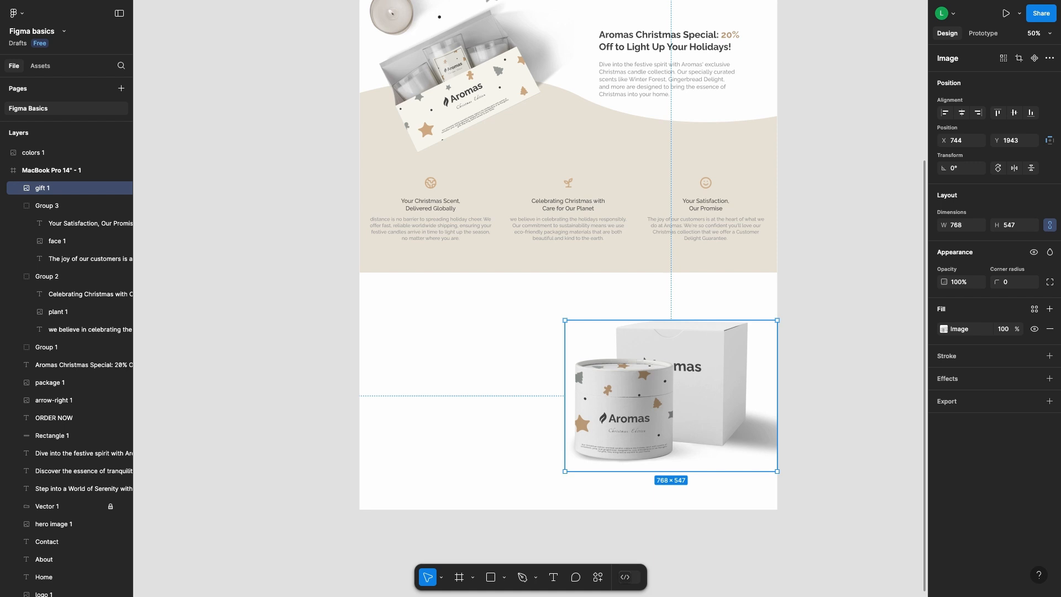
Copy the Christmas offer heading beside the gift image, change it to "Why keep the magic of Aromas all to yourself?" and set its size to 33
{"action": "left_click_drag", "start_coordinate": [643, 42], "coordinate": [412, 342]}
{"action": "key", "text": "Return"}
{"action": "type", "text": "Why keep the magic of Aromas all to yourself?"}
{"action": "key", "text": "Escape"}
{"action": "left_click", "coordinate": [1006, 364]}
{"action": "key", "text": "Up"}
{"action": "key", "text": "Up"}
{"action": "key", "text": "Up"}
{"action": "key", "text": "Up"}
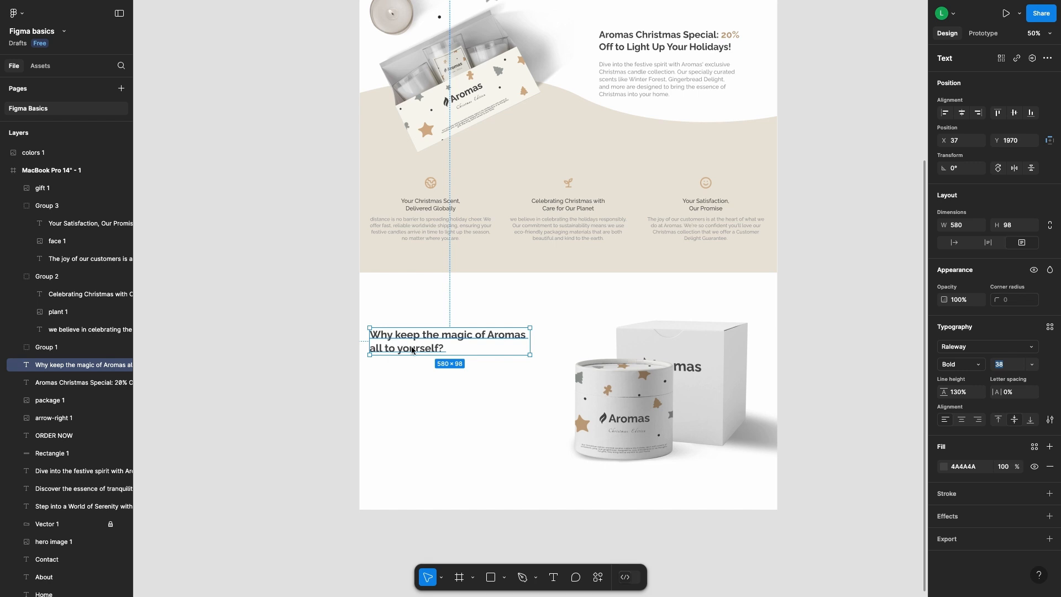
{"action": "key", "text": "Down"}
{"action": "key", "text": "Down"}
{"action": "key", "text": "Down"}
{"action": "key", "text": "Down"}
{"action": "key", "text": "Down"}
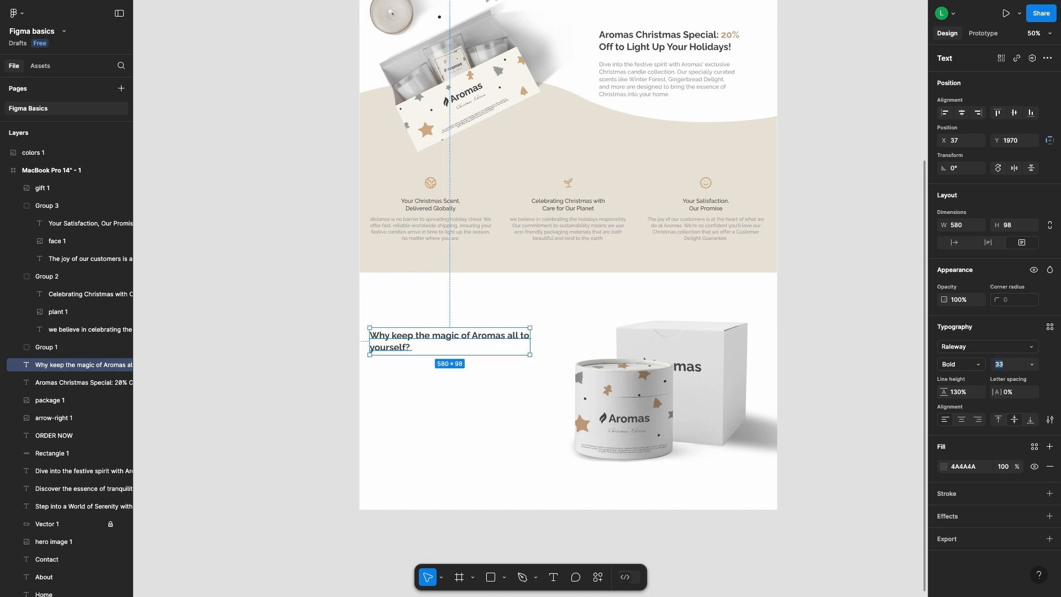
Copy the Christmas offer paragraph below the new heading and replace its text with the message about gifting special edition candles to loved ones
{"action": "left_click", "coordinate": [662, 95]}
{"action": "left_click_drag", "start_coordinate": [662, 95], "coordinate": [433, 392]}
{"action": "key", "text": "Return"}
{"action": "type", "text": "This Christmas, let's spread the warmth and joy of the holiday season by gifting your friends and loved ones the enchanting scents of our special edition candles."}
{"action": "left_click", "coordinate": [422, 434]}
Widen the gifting paragraph to 599 and move it up to Y 2070, just below its heading
{"action": "scroll", "coordinate": [406, 383], "scroll_direction": "down", "scroll_amount": 1}
{"action": "scroll", "coordinate": [406, 382], "scroll_direction": "down", "scroll_amount": 5}
{"action": "left_click", "coordinate": [431, 247]}
{"action": "left_click_drag", "start_coordinate": [506, 247], "coordinate": [536, 246]}
{"action": "key", "text": "Escape"}
{"action": "left_click", "coordinate": [402, 249]}
{"action": "key", "text": "shift+Up"}
{"action": "key", "text": "shift+Up"}
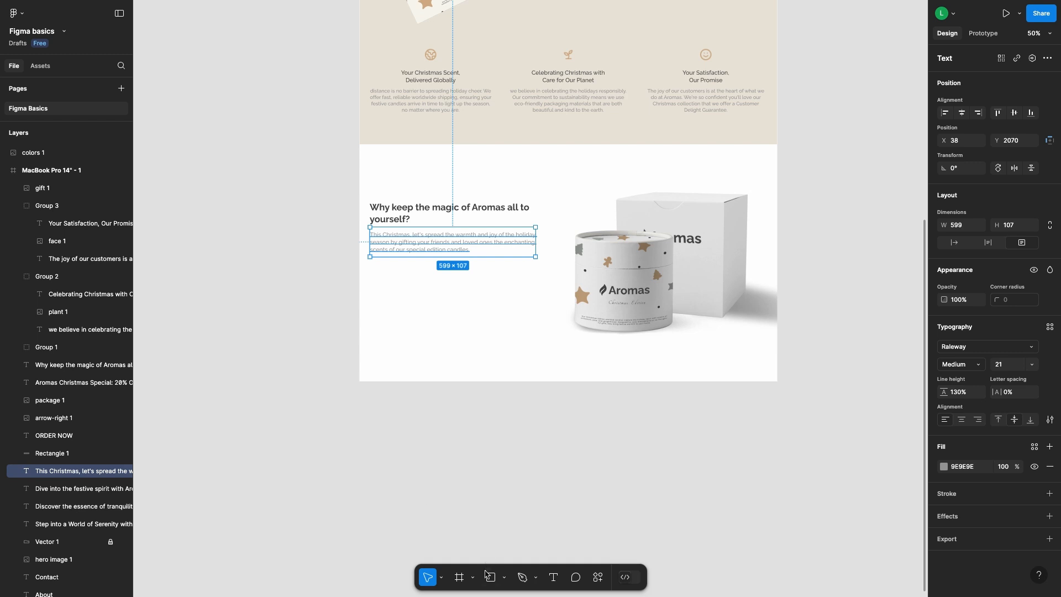
Draw a rectangle about 600 × 80 below the gifting paragraph and remove its fill
{"action": "left_click", "coordinate": [490, 577]}
{"action": "left_click_drag", "start_coordinate": [370, 268], "coordinate": [534, 290]}
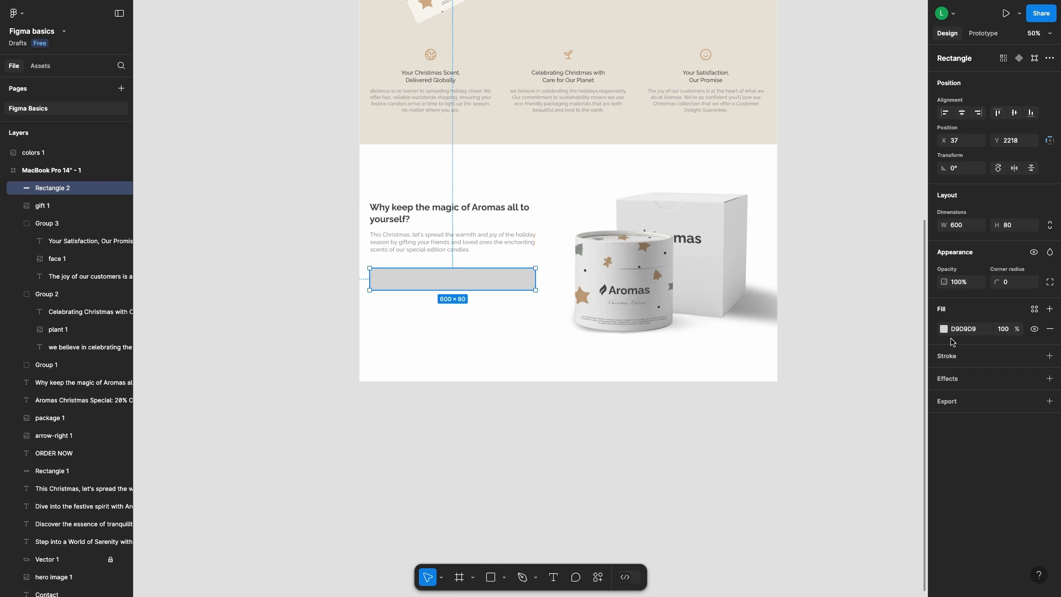
{"action": "left_click", "coordinate": [944, 329]}
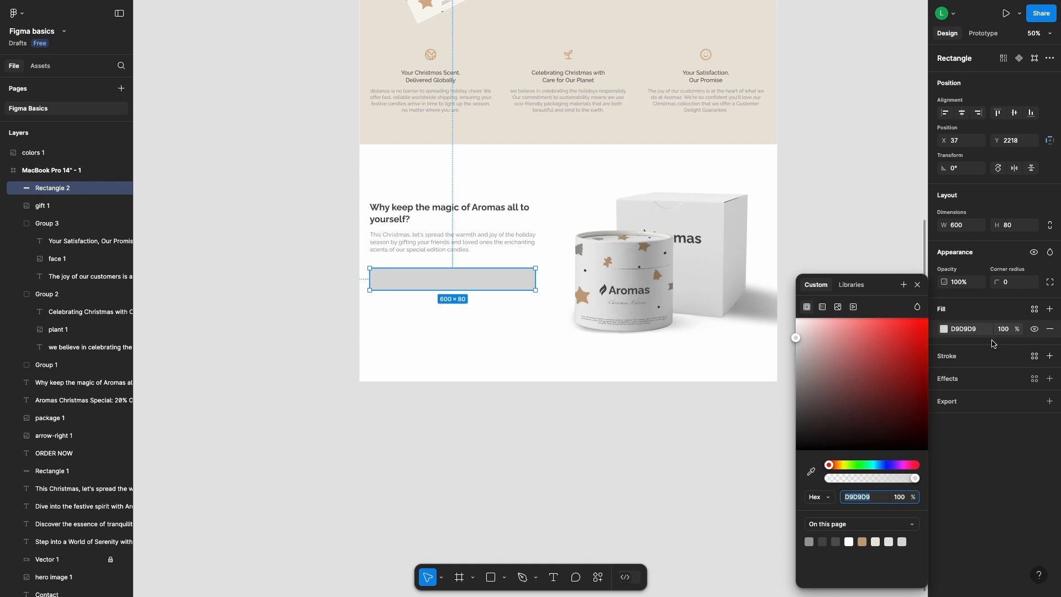
{"action": "left_click", "coordinate": [1050, 329]}
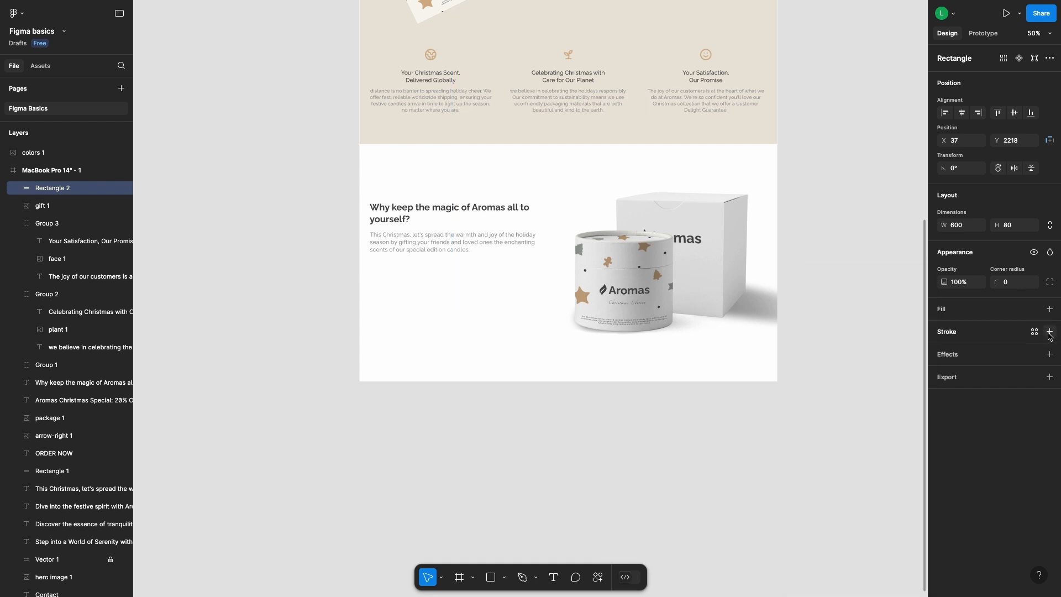
Give the rectangle an inside stroke of weight 1 in grey A1A1A1 and a corner radius of 19
{"action": "left_click", "coordinate": [1049, 332]}
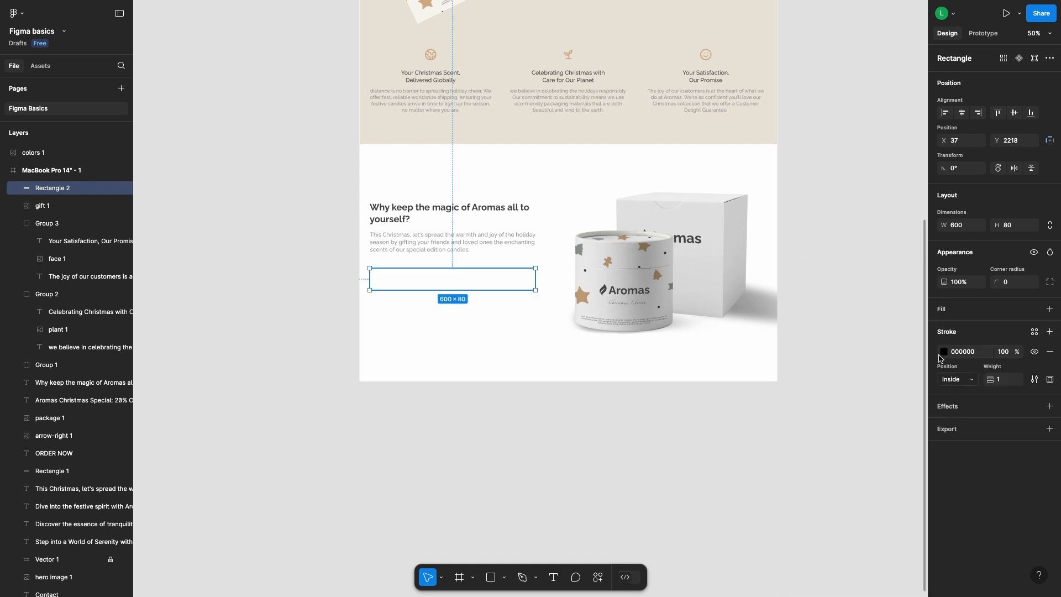
{"action": "left_click", "coordinate": [944, 351]}
{"action": "left_click_drag", "start_coordinate": [815, 368], "coordinate": [779, 374]}
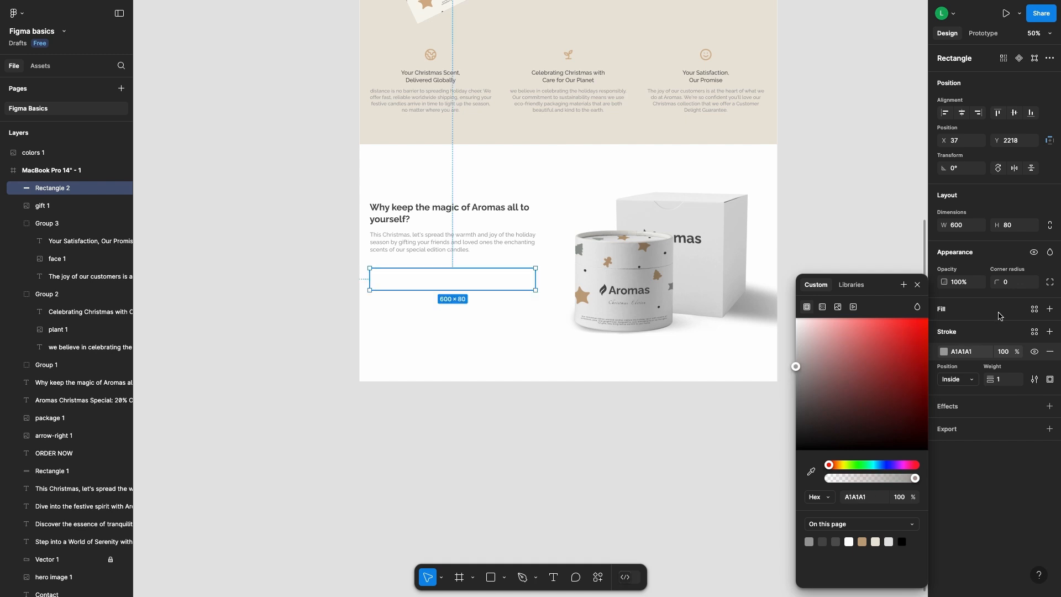
{"action": "left_click", "coordinate": [1010, 281]}
{"action": "left_click_drag", "start_coordinate": [1005, 282], "coordinate": [150, 235]}
{"action": "left_click", "coordinate": [917, 285]}
Resize the rounded input box to about 593 × 69
{"action": "scroll", "coordinate": [392, 266], "scroll_direction": "up", "scroll_amount": 10}
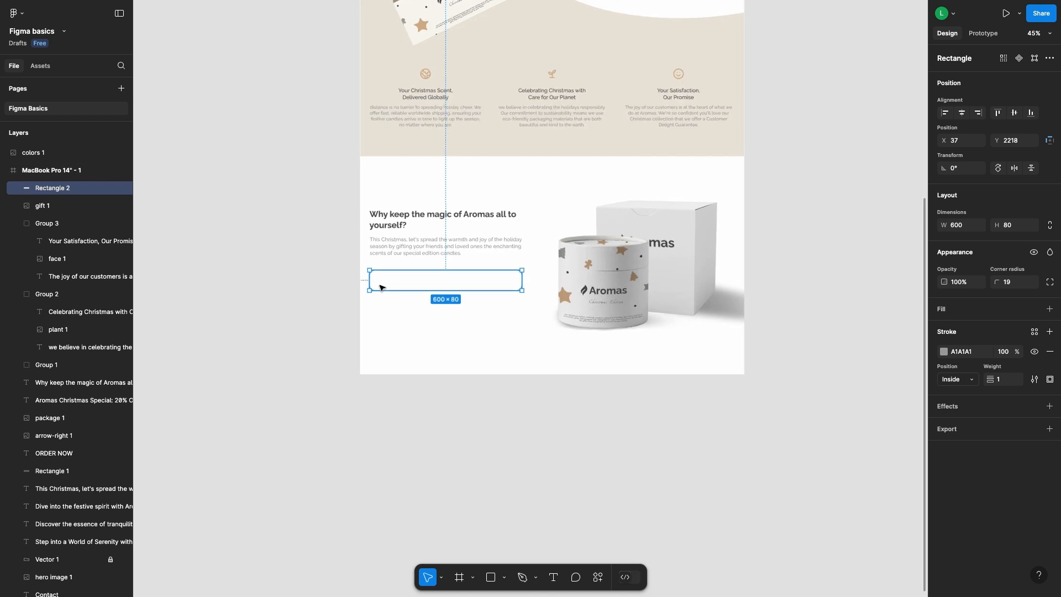
{"action": "scroll", "coordinate": [382, 286], "scroll_direction": "down", "scroll_amount": 5}
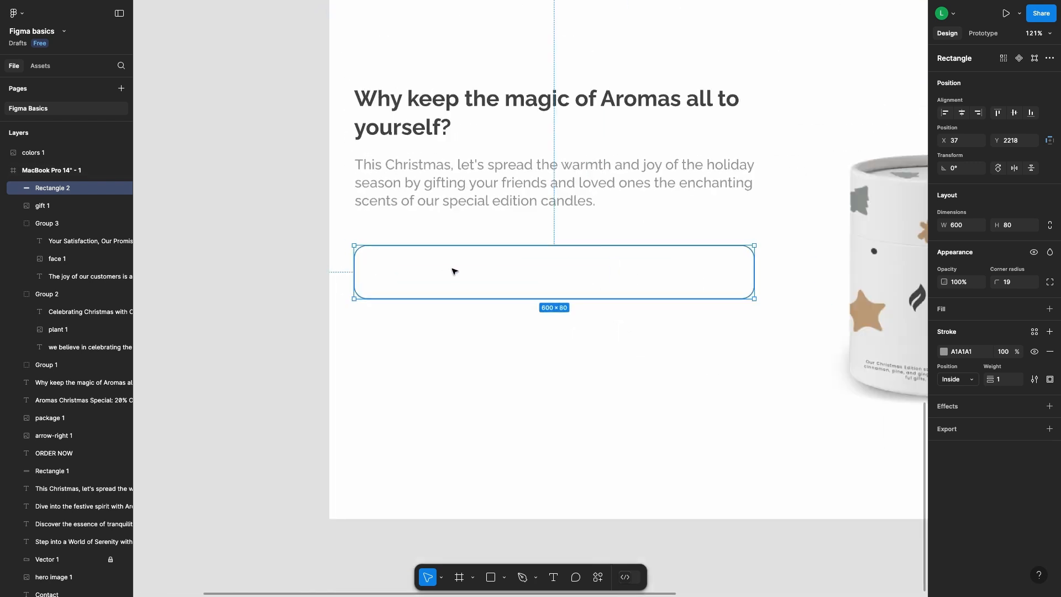
{"action": "left_click", "coordinate": [548, 300]}
{"action": "left_click", "coordinate": [555, 300]}
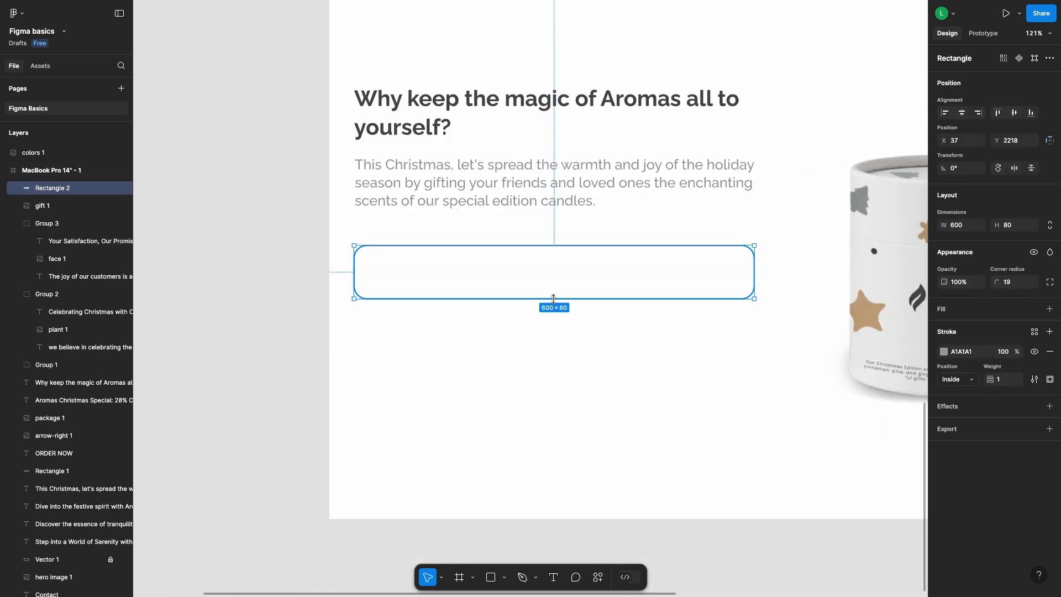
{"action": "left_click_drag", "start_coordinate": [556, 298], "coordinate": [555, 291]}
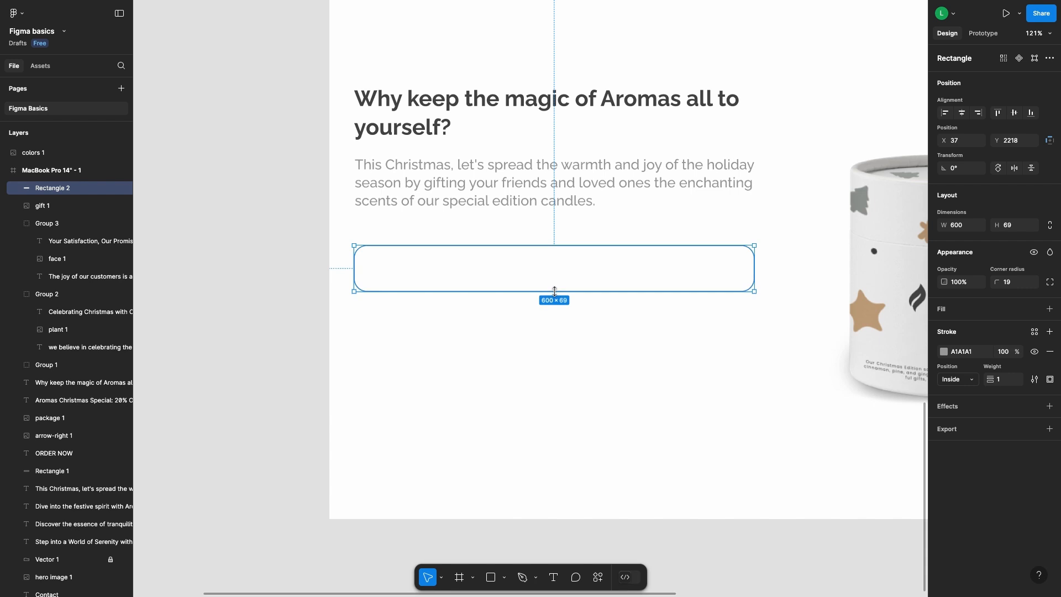
{"action": "left_click_drag", "start_coordinate": [752, 263], "coordinate": [750, 264]}
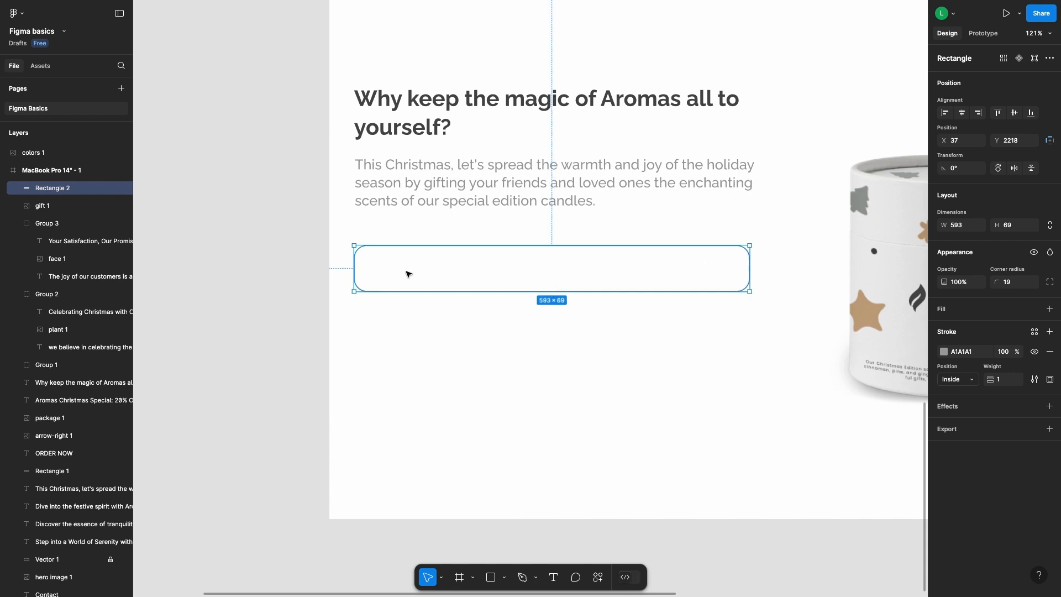
Add the text label "Name" inside the input box and position it at X 72, Y 2239
{"action": "key", "text": "t"}
{"action": "left_click", "coordinate": [385, 269]}
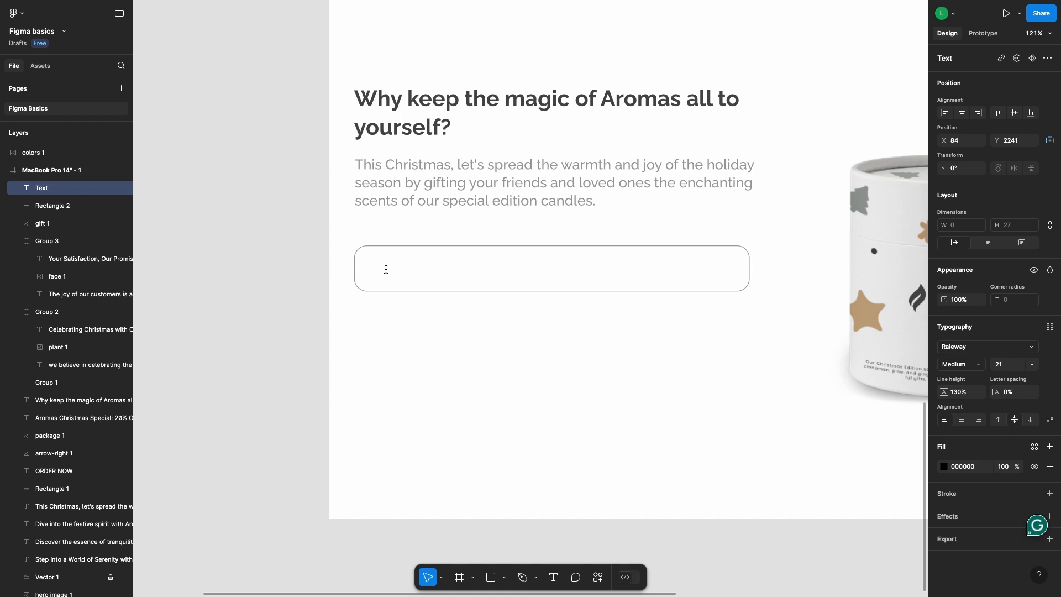
{"action": "type", "text": "Name"}
{"action": "key", "text": "Escape"}
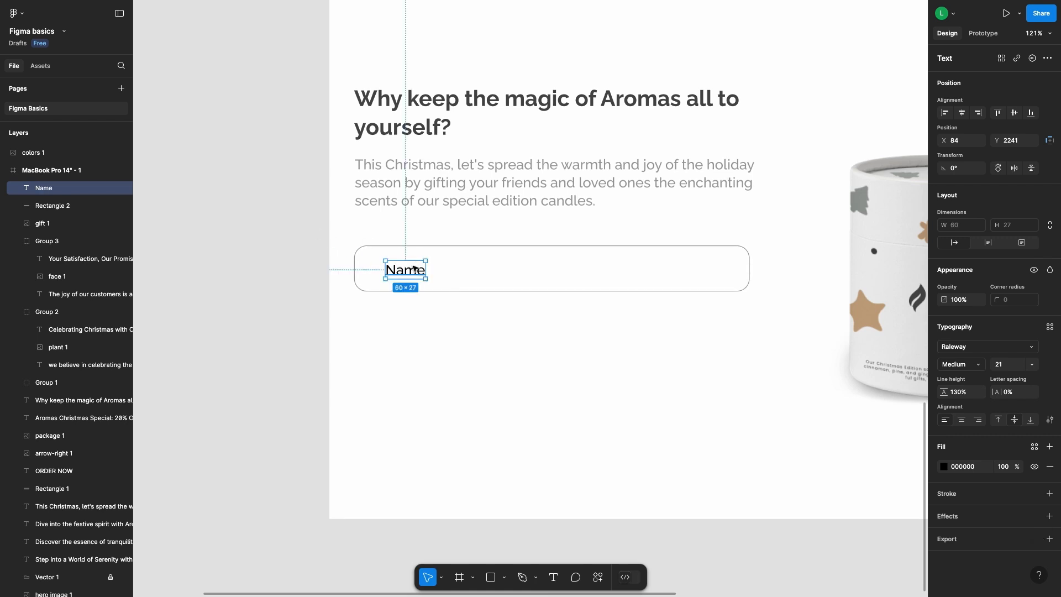
{"action": "left_click_drag", "start_coordinate": [411, 274], "coordinate": [403, 272]}
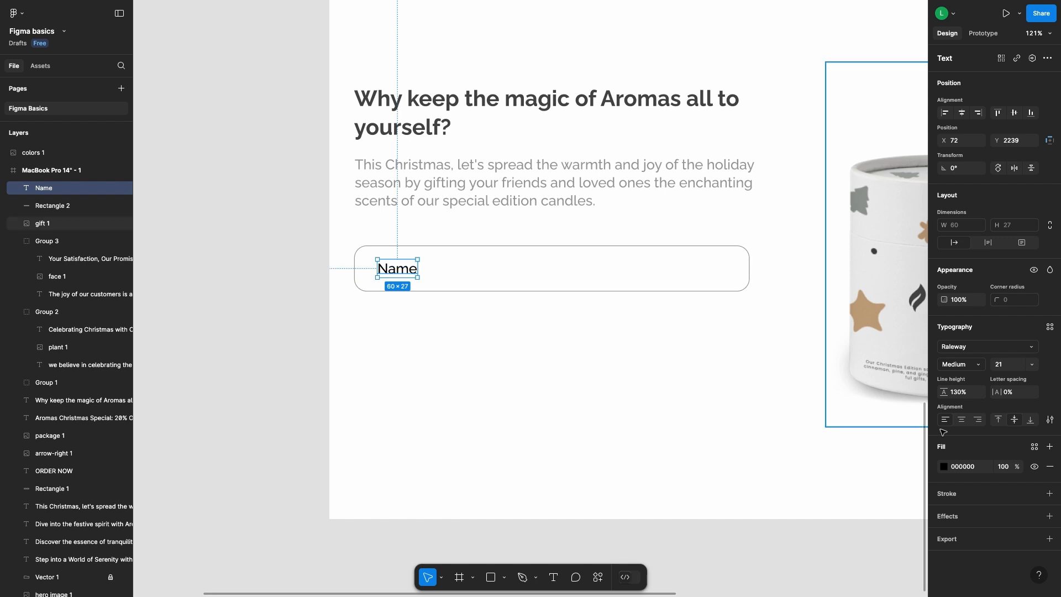
Recolour the "Name" label with the dark grey sampled from the gifting section's heading
{"action": "left_click", "coordinate": [944, 469]}
{"action": "left_click", "coordinate": [811, 472]}
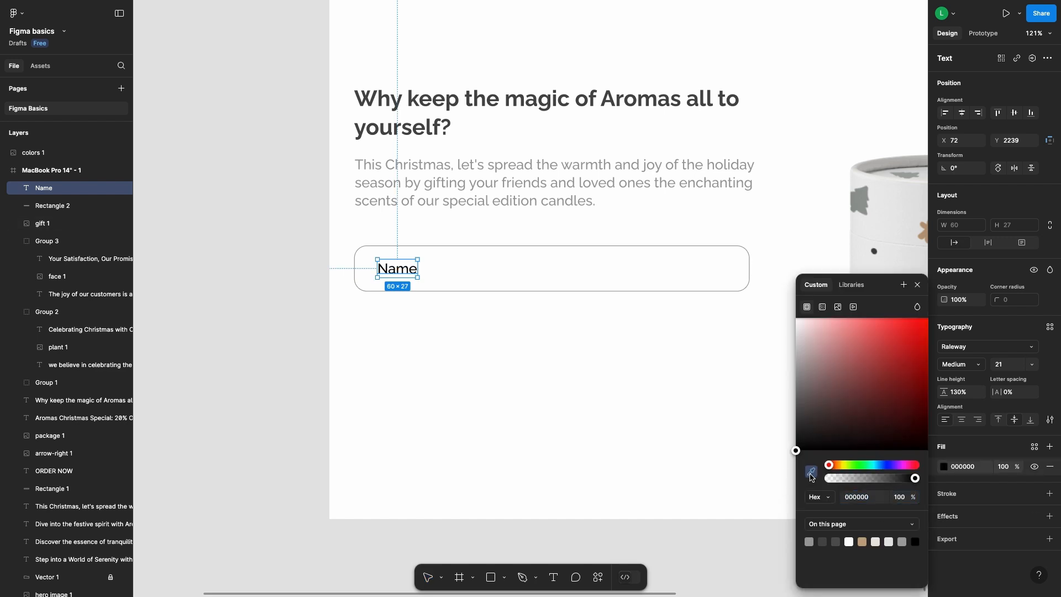
{"action": "left_click", "coordinate": [380, 108]}
{"action": "left_click", "coordinate": [285, 291]}
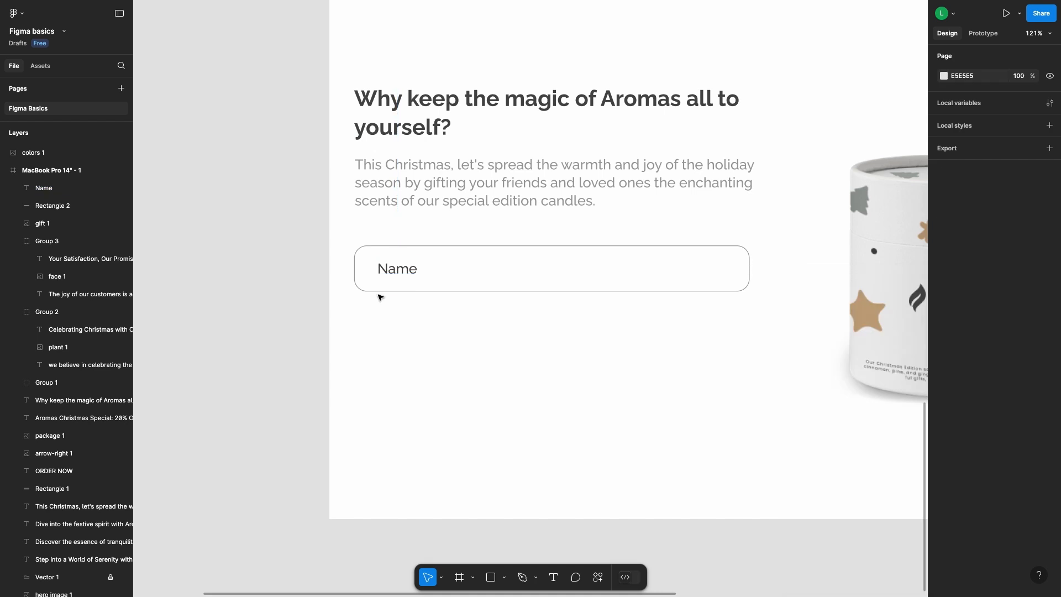
Group the "Name" label with its input box and place two evenly spaced copies below it, at Y 2307 and Y 2396
{"action": "left_click_drag", "start_coordinate": [346, 233], "coordinate": [758, 319]}
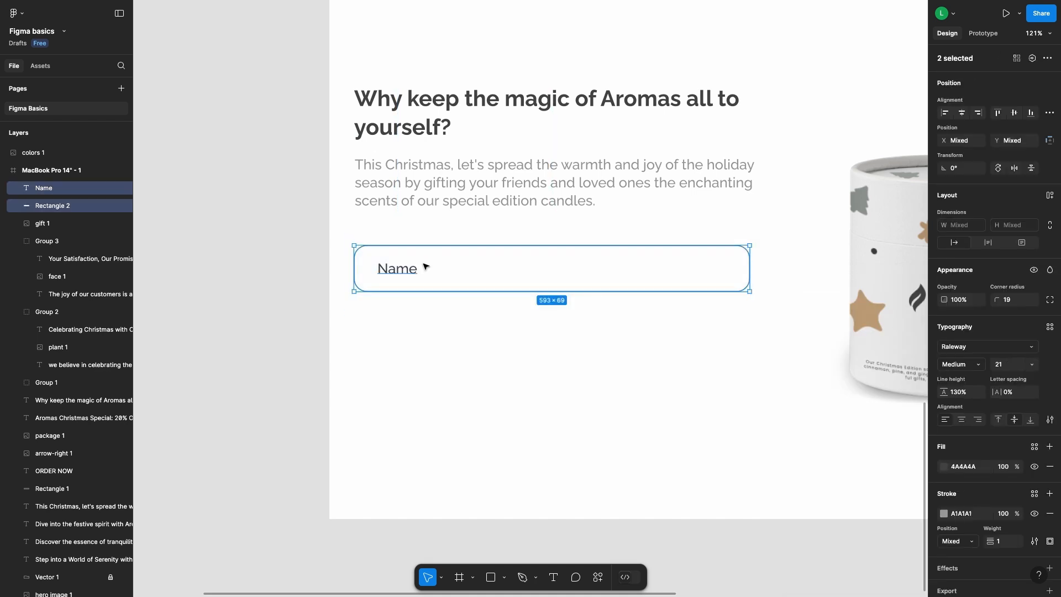
{"action": "key", "text": "ctrl+g"}
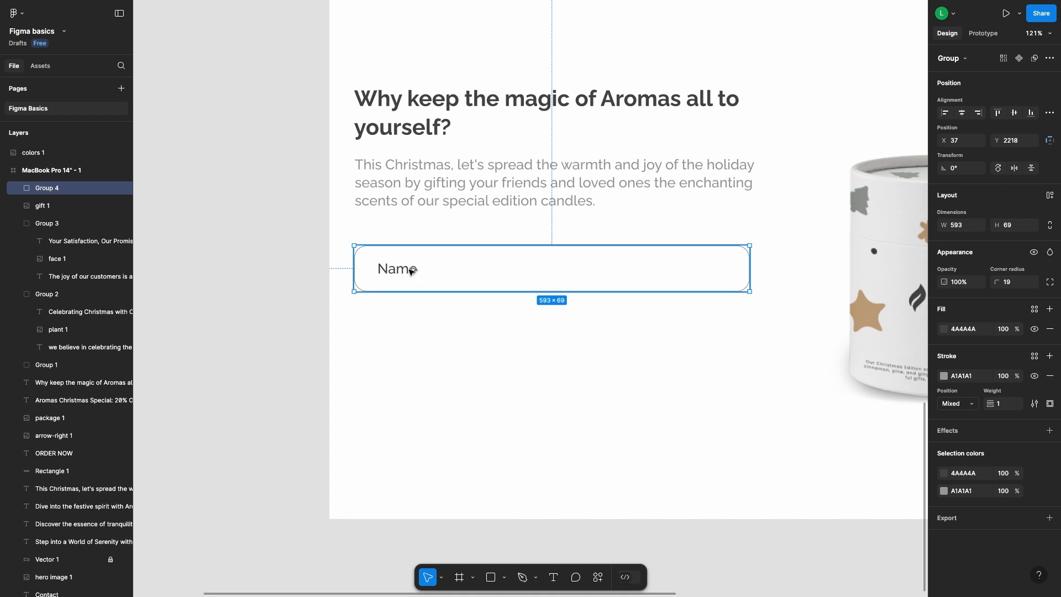
{"action": "left_click_drag", "start_coordinate": [412, 291], "coordinate": [413, 387], "text": "alt"}
Change the label in the second input box to "Address"
{"action": "left_click", "coordinate": [368, 327]}
{"action": "double_click", "coordinate": [389, 327]}
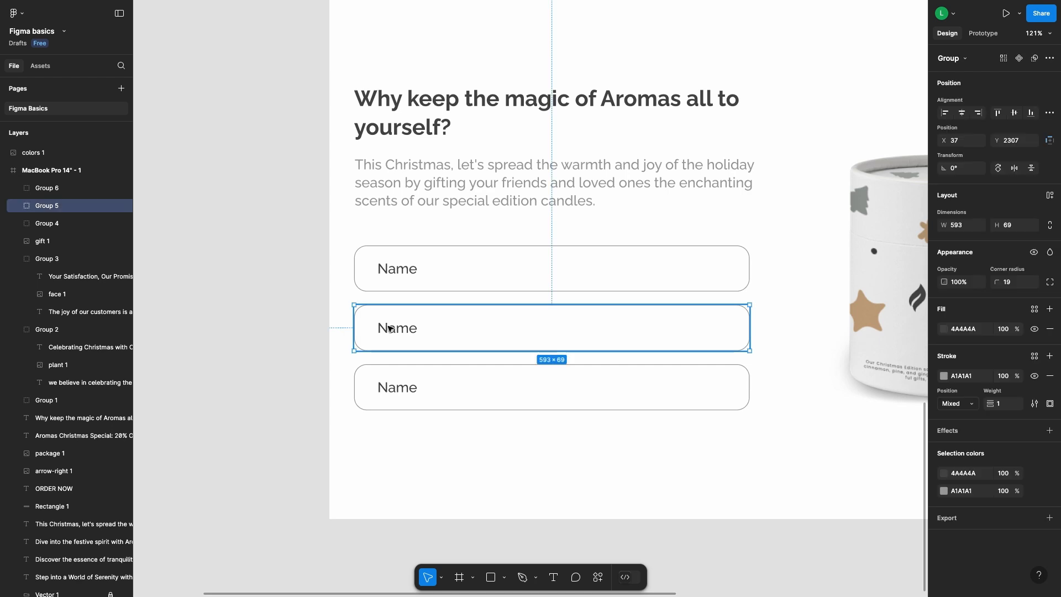
{"action": "double_click", "coordinate": [389, 327]}
{"action": "type", "text": "Address"}
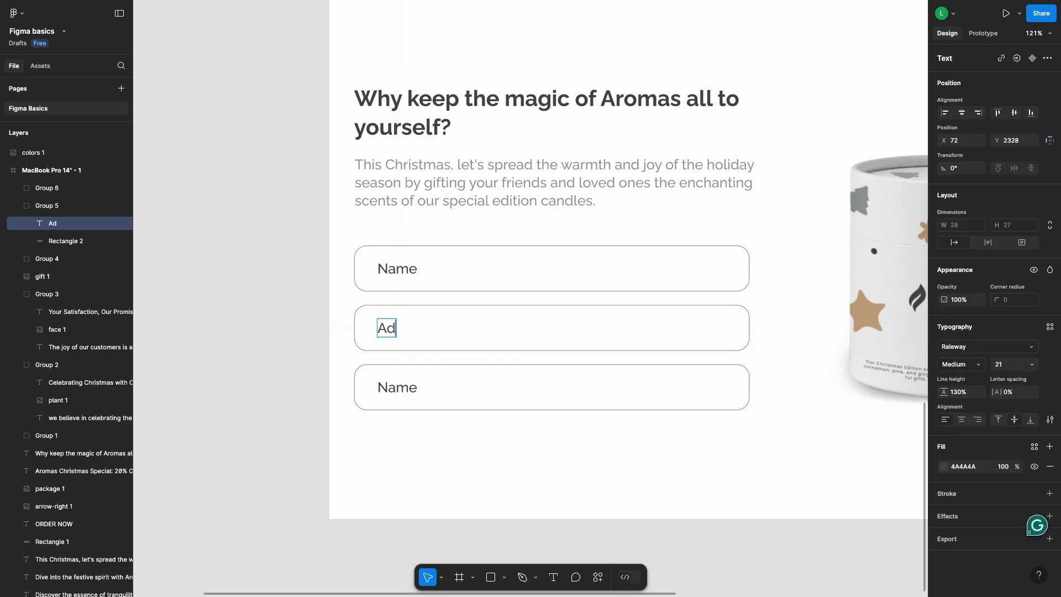
Change the label in the third box to "ORDER NOW"
{"action": "double_click", "coordinate": [394, 387]}
{"action": "double_click", "coordinate": [396, 387]}
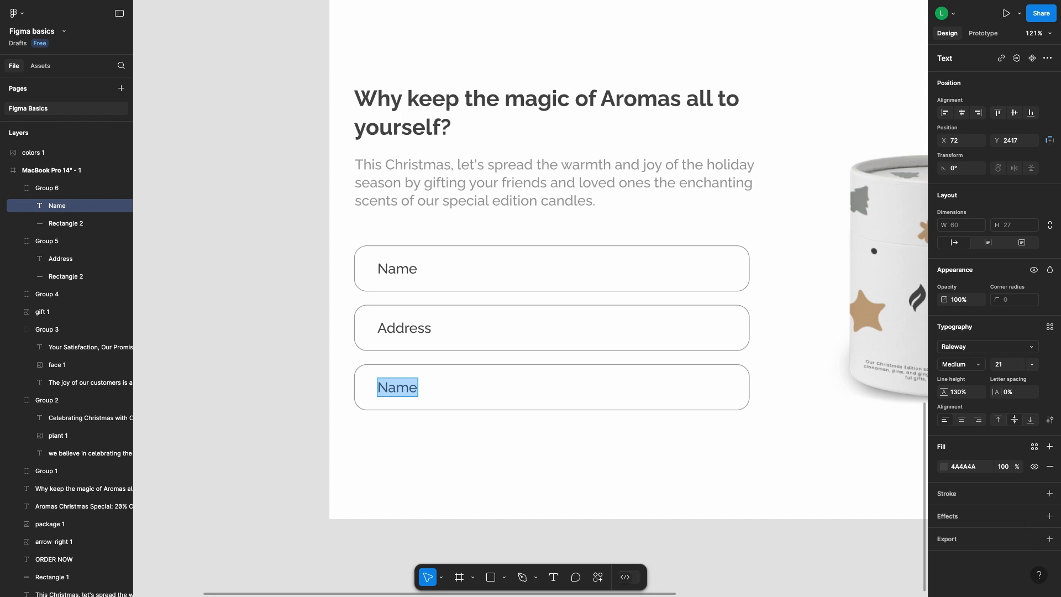
{"action": "type", "text": "Orde"}
{"action": "key", "text": "BackSpace"}
{"action": "key", "text": "BackSpace"}
{"action": "key", "text": "BackSpace"}
{"action": "type", "text": "RS"}
{"action": "key", "text": "BackSpace"}
{"action": "type", "text": "DER NOW"}
{"action": "left_click", "coordinate": [470, 398]}
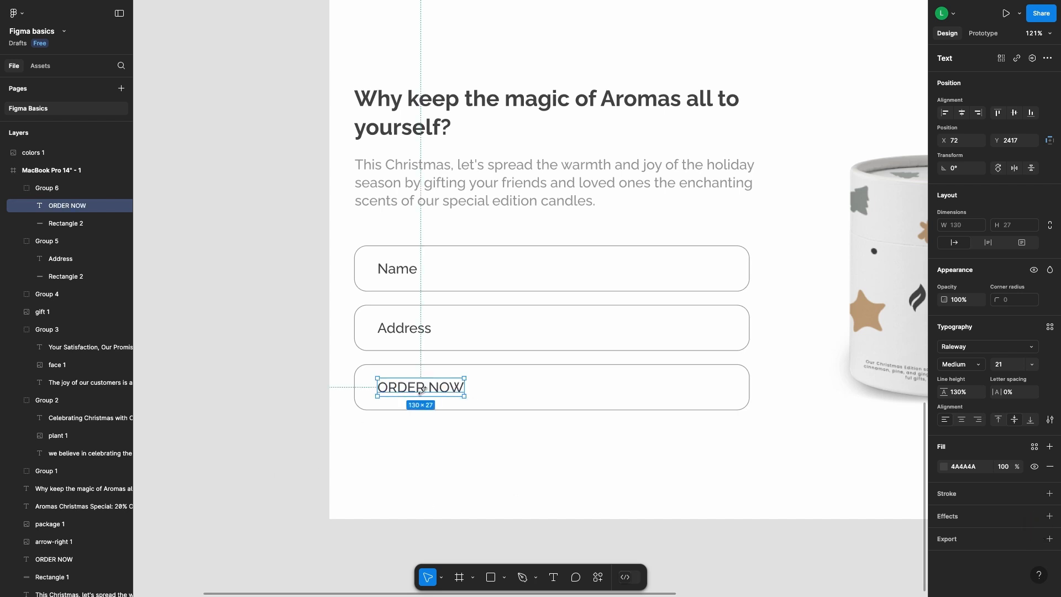
Centre the "ORDER NOW" label horizontally within its box
{"action": "left_click", "coordinate": [469, 397]}
{"action": "left_click", "coordinate": [461, 391], "text": "shift"}
{"action": "left_click", "coordinate": [962, 112]}
{"action": "left_click", "coordinate": [695, 415]}
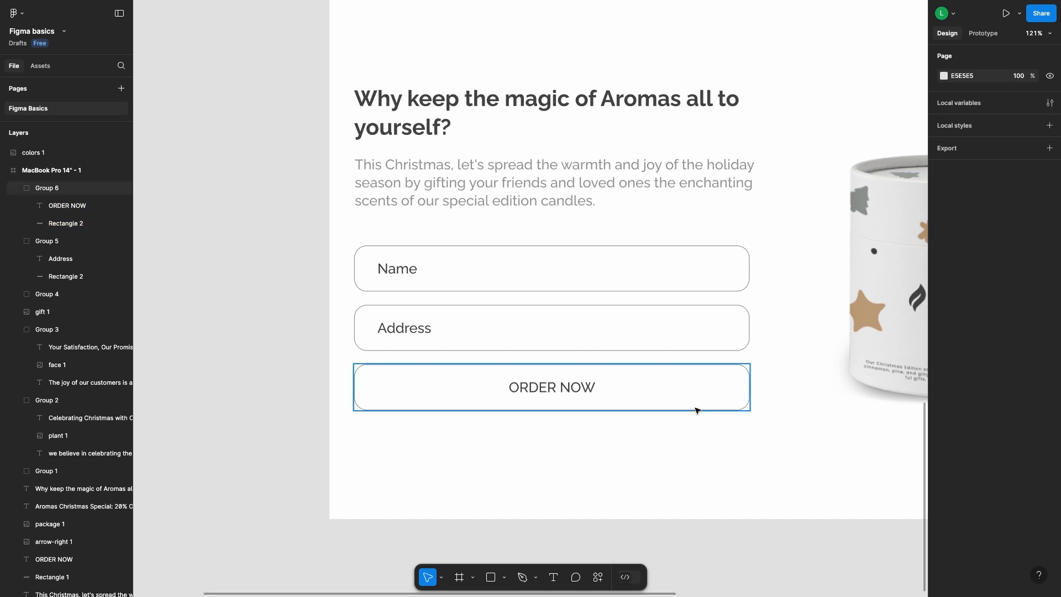
Remove the A1A1A1 stroke from the "ORDER NOW" group
{"action": "left_click", "coordinate": [696, 408]}
{"action": "key", "text": "shift+0"}
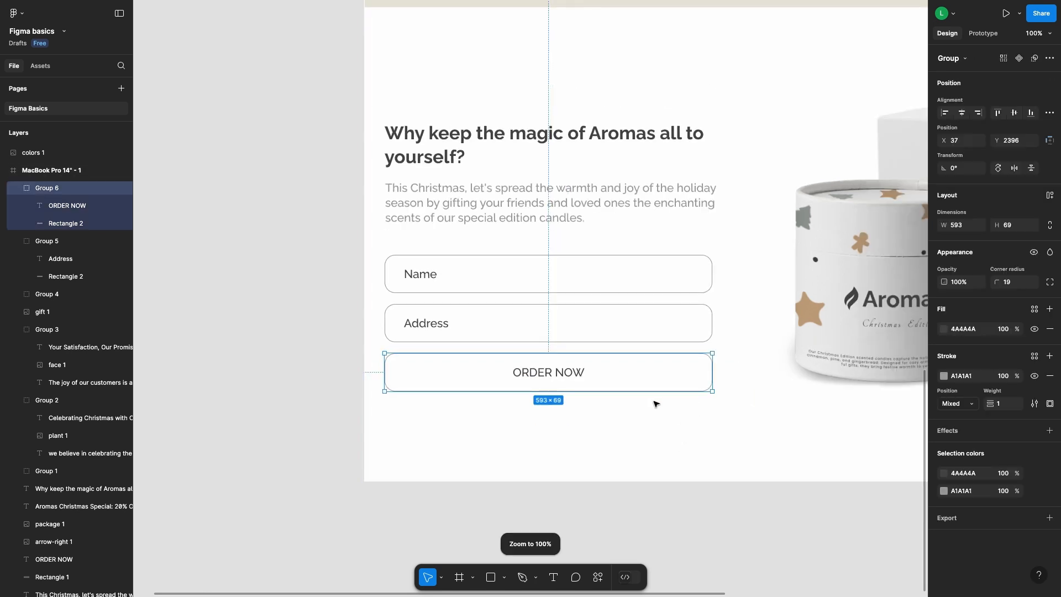
{"action": "left_click", "coordinate": [944, 376]}
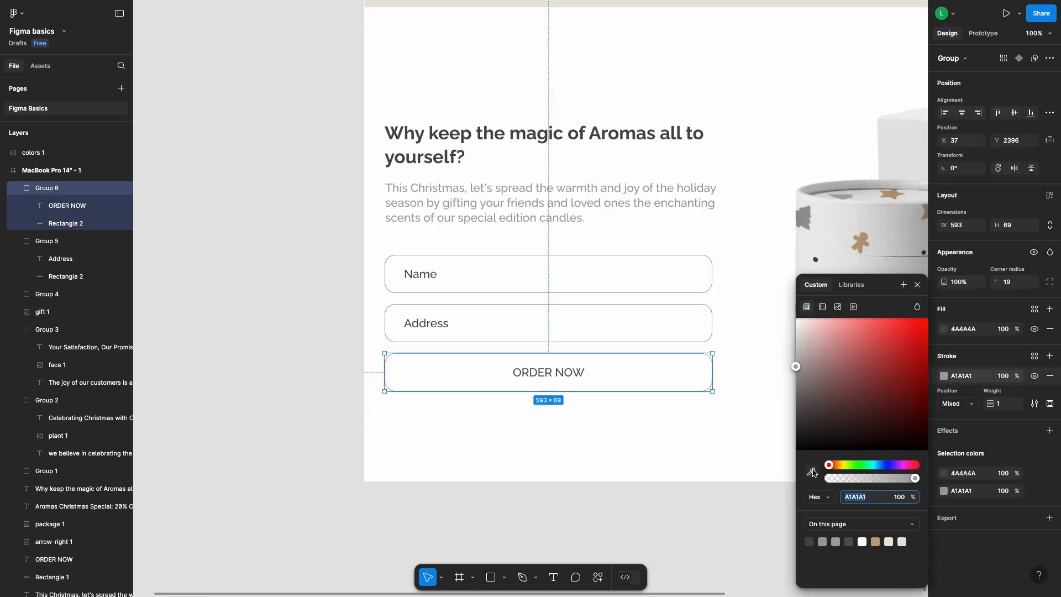
{"action": "left_click", "coordinate": [1049, 377]}
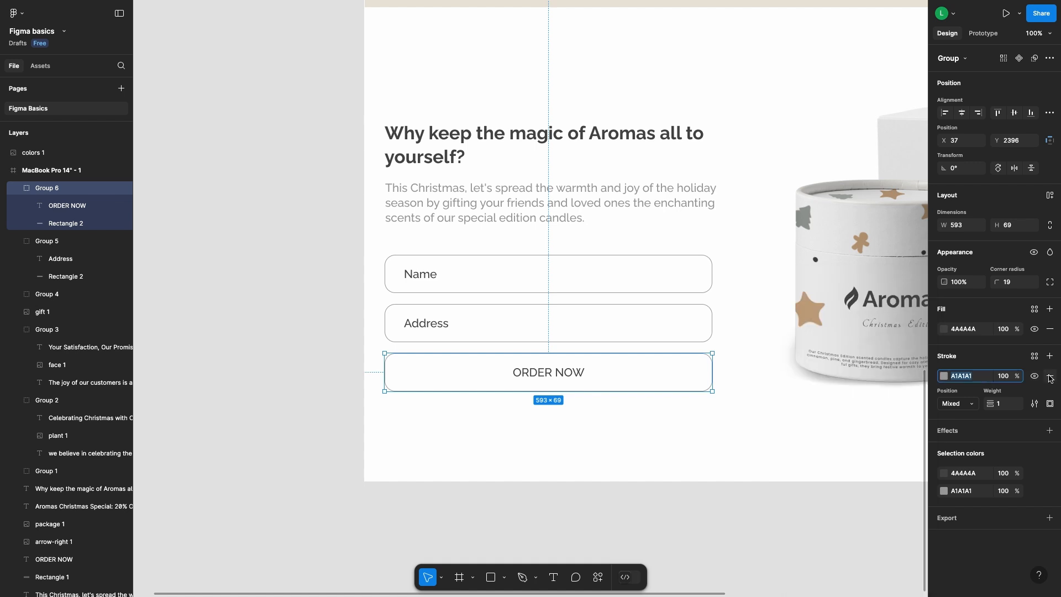
{"action": "left_click", "coordinate": [1049, 376]}
Fill the "ORDER NOW" group with the tan B89A79 sampled from the gingerbread figure on the candle tin
{"action": "left_click", "coordinate": [944, 329]}
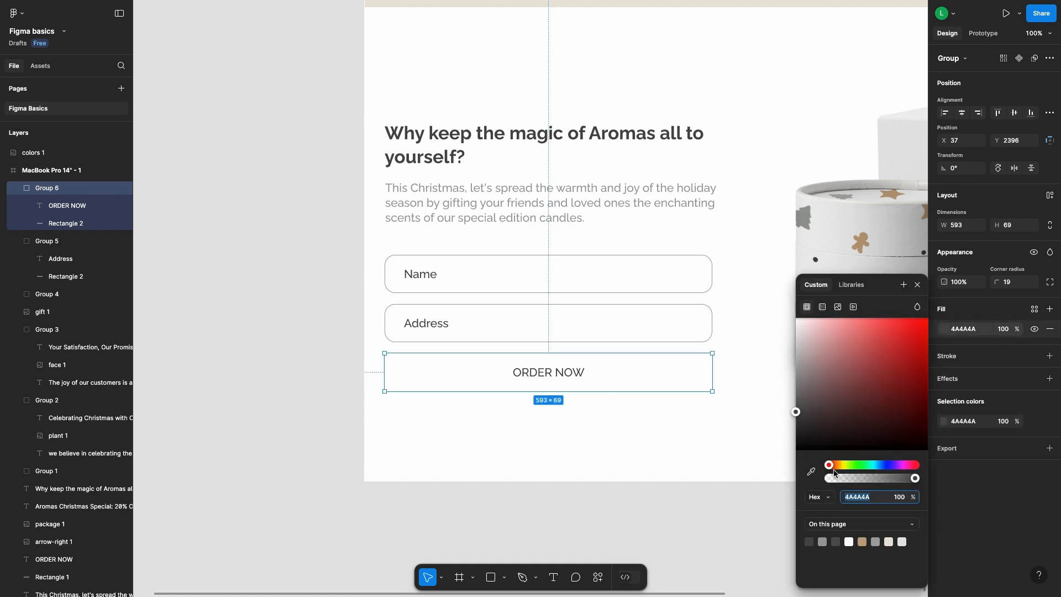
{"action": "left_click", "coordinate": [810, 471]}
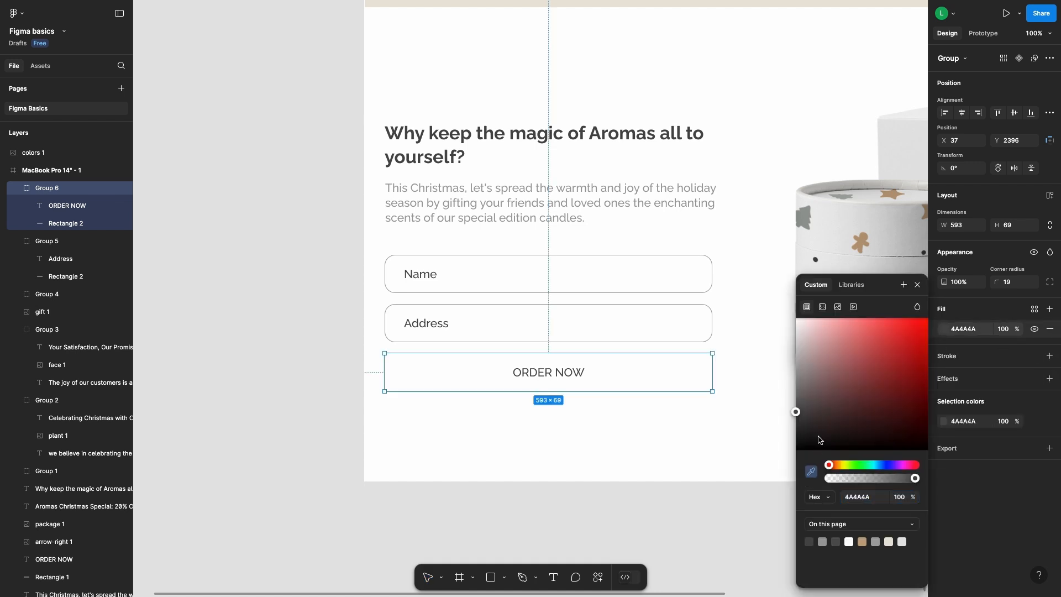
{"action": "left_click", "coordinate": [860, 244]}
{"action": "left_click", "coordinate": [446, 443]}
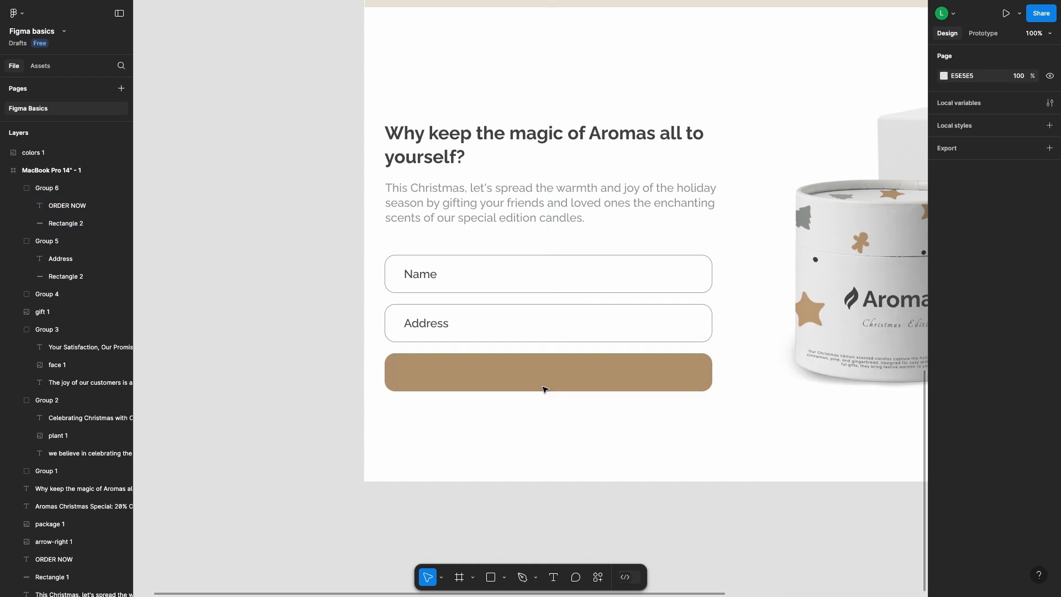
Recolour the "ORDER NOW" label inside the tan button to white FFFFFF
{"action": "left_click", "coordinate": [558, 374]}
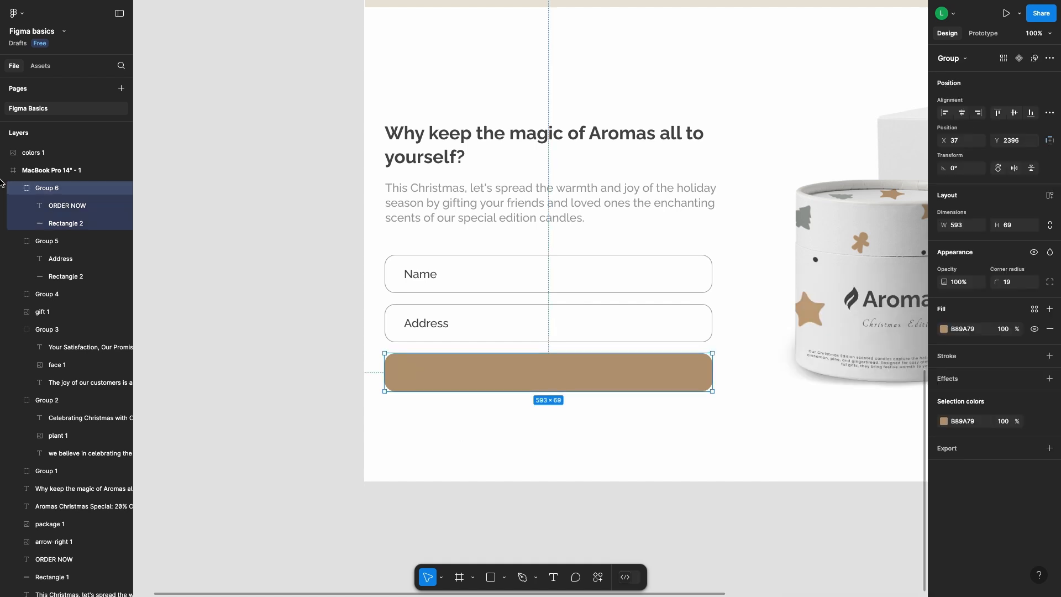
{"action": "left_click", "coordinate": [83, 206]}
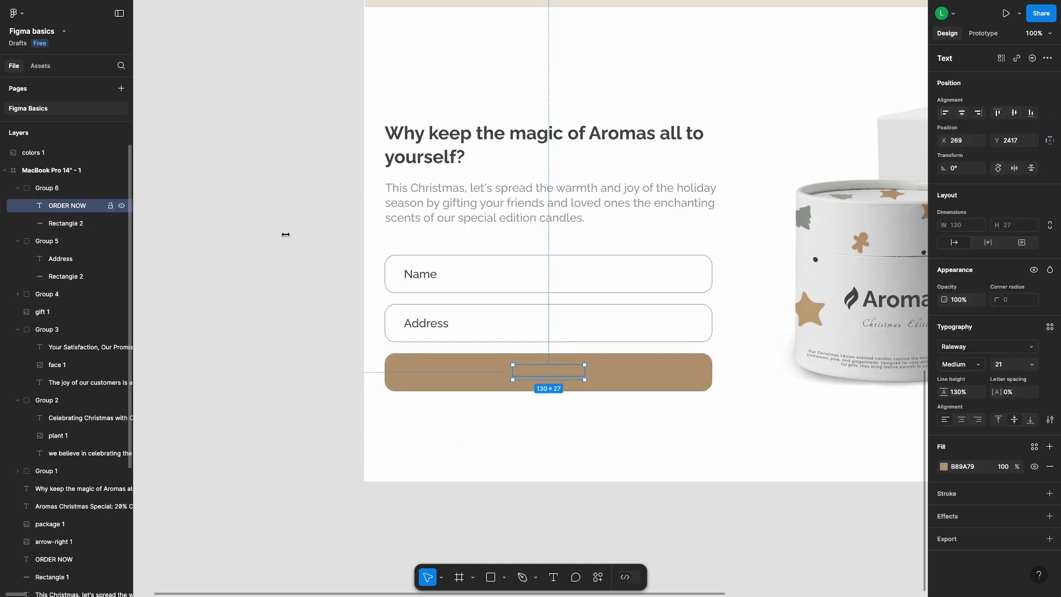
{"action": "left_click", "coordinate": [944, 467]}
{"action": "left_click_drag", "start_coordinate": [825, 332], "coordinate": [777, 309]}
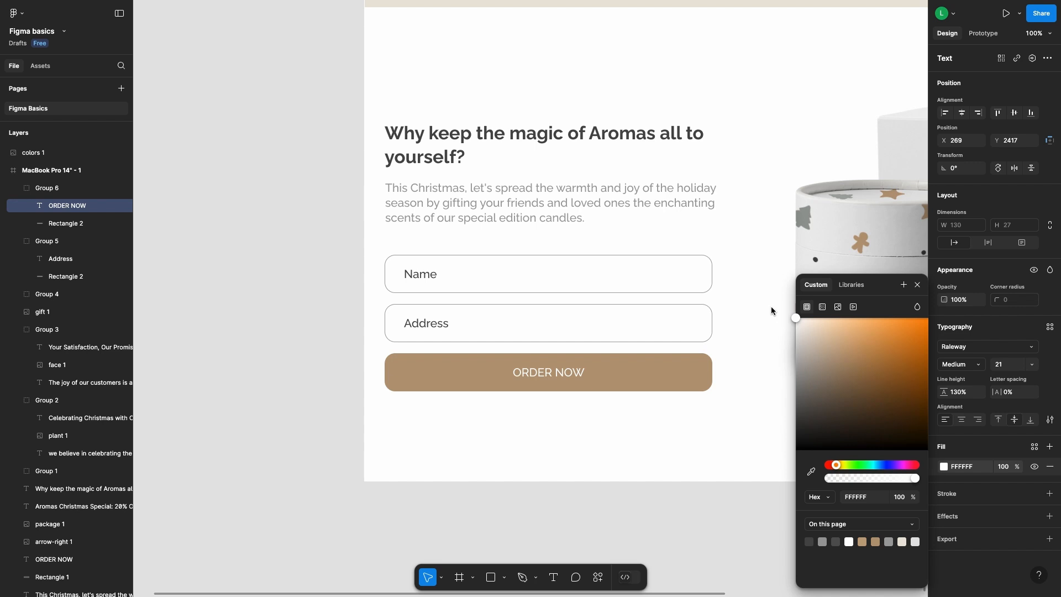
{"action": "left_click", "coordinate": [649, 445]}
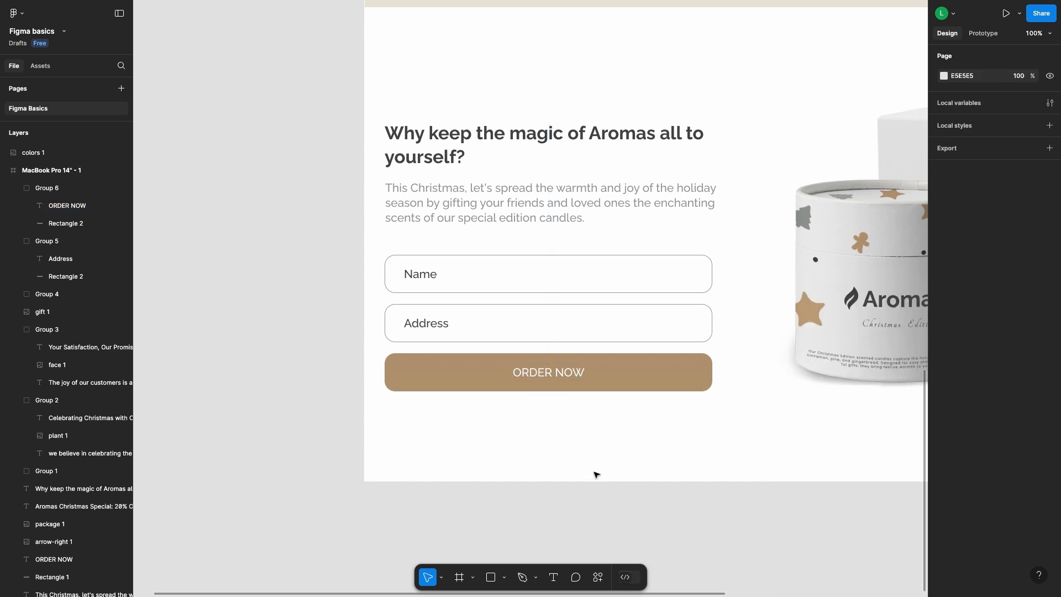
Move the gifting section's heading, paragraph and form together slightly upward beside the product image
{"action": "key", "text": "minus"}
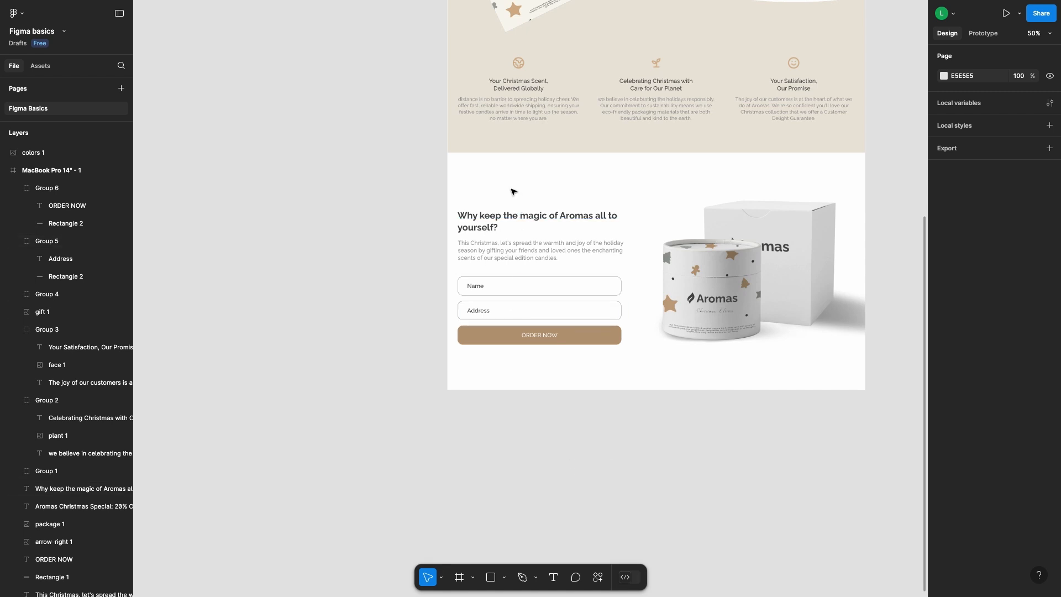
{"action": "left_click_drag", "start_coordinate": [473, 180], "coordinate": [511, 217]}
{"action": "left_click_drag", "start_coordinate": [572, 308], "coordinate": [593, 330]}
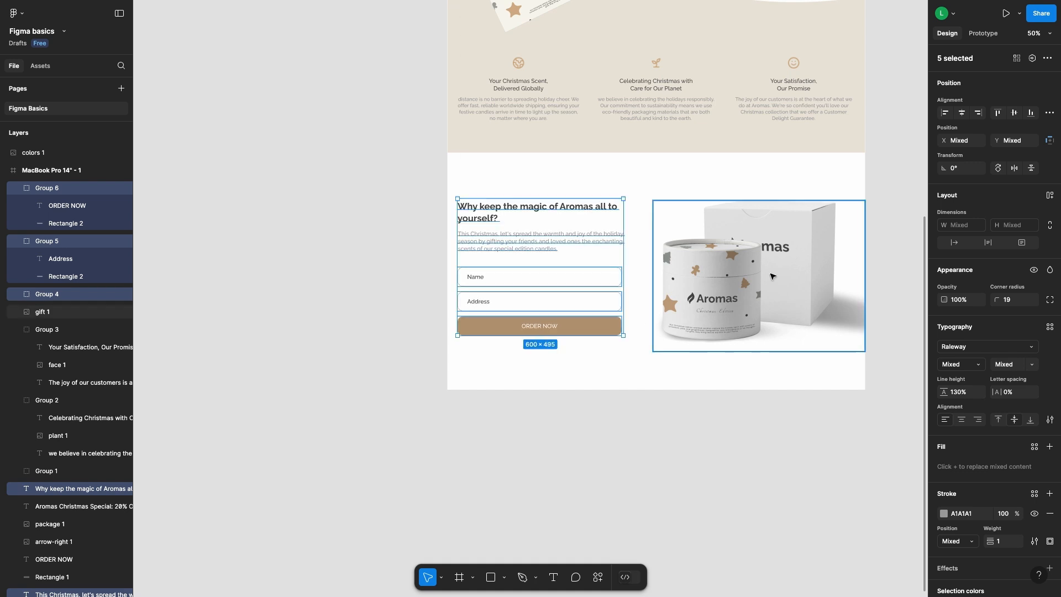
{"action": "left_click", "coordinate": [350, 258]}
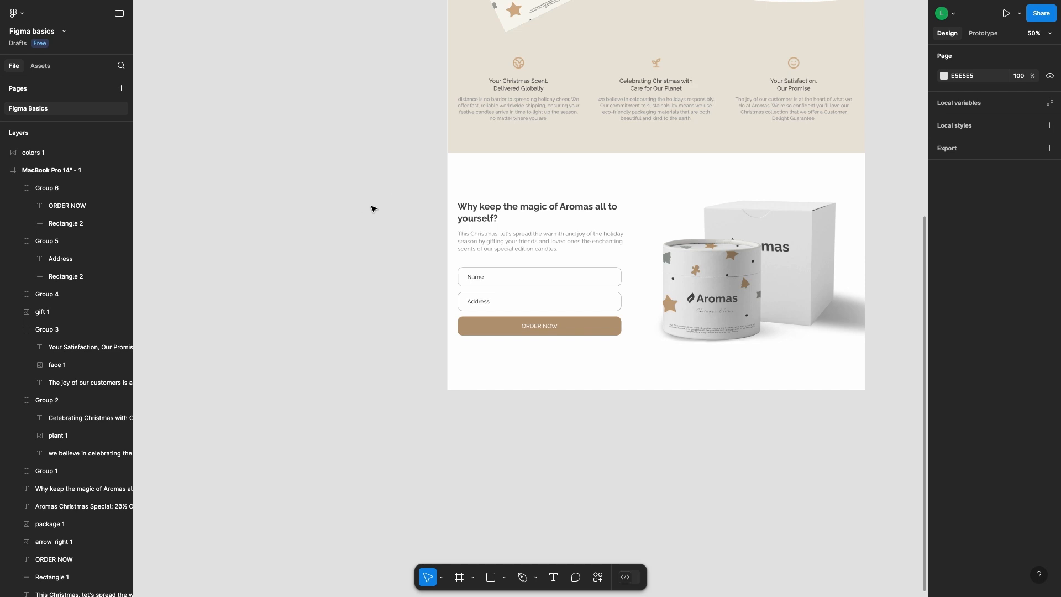
Extend the page frame downward to a size of 1512 × 2672
{"action": "scroll", "coordinate": [374, 209], "scroll_direction": "down", "scroll_amount": 3}
{"action": "scroll", "coordinate": [373, 209], "scroll_direction": "down", "scroll_amount": 3}
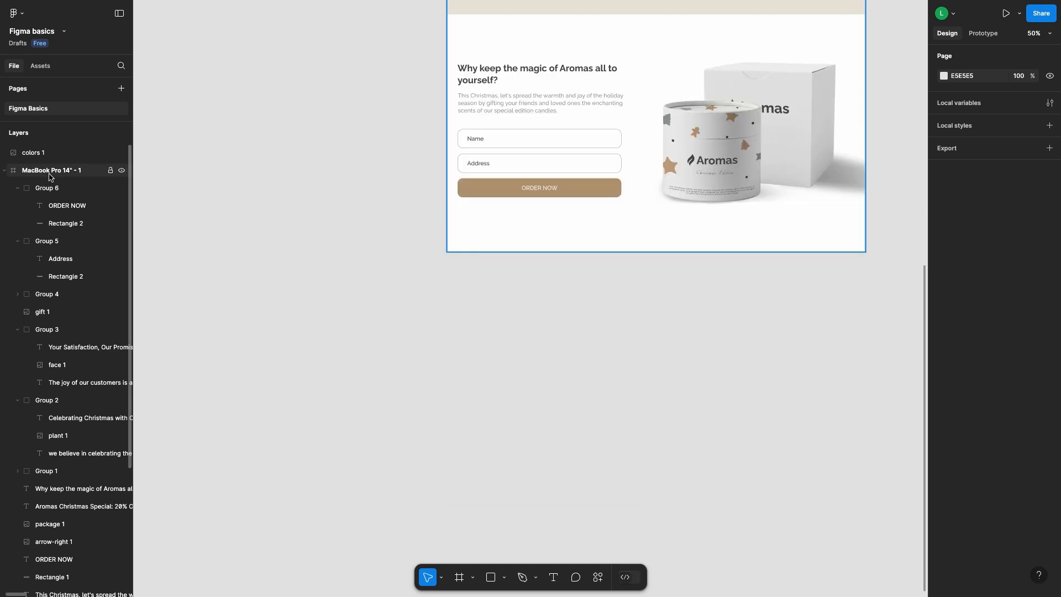
{"action": "left_click", "coordinate": [633, 252]}
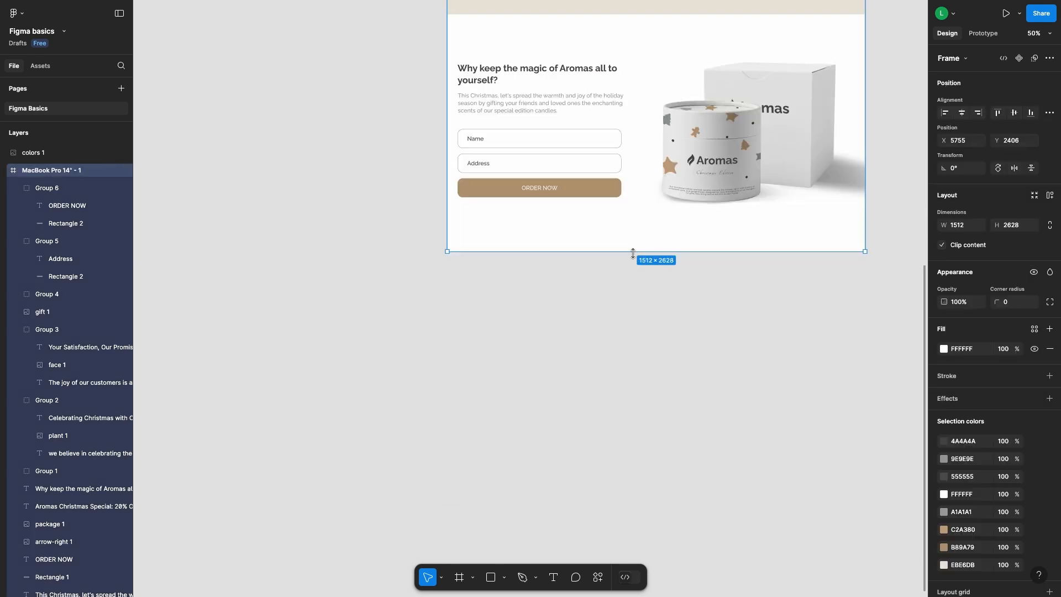
{"action": "left_click_drag", "start_coordinate": [633, 254], "coordinate": [633, 265]}
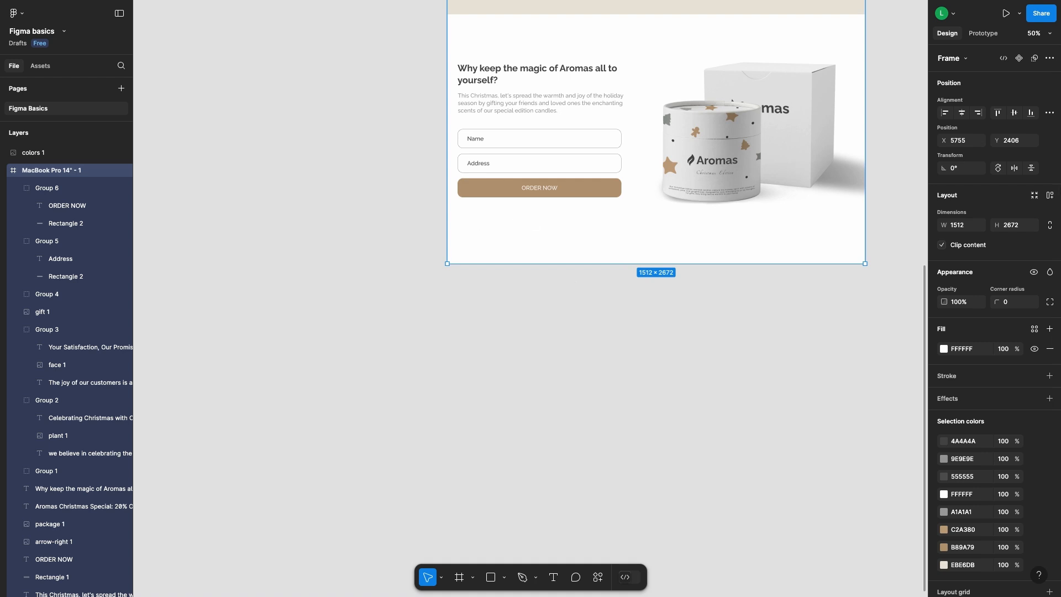
Place the Aromas logo below the form, aligned with the form's left edge, and extend the page frame to 1512 × 2780
{"action": "left_click_drag", "start_coordinate": [758, 313], "coordinate": [488, 240]}
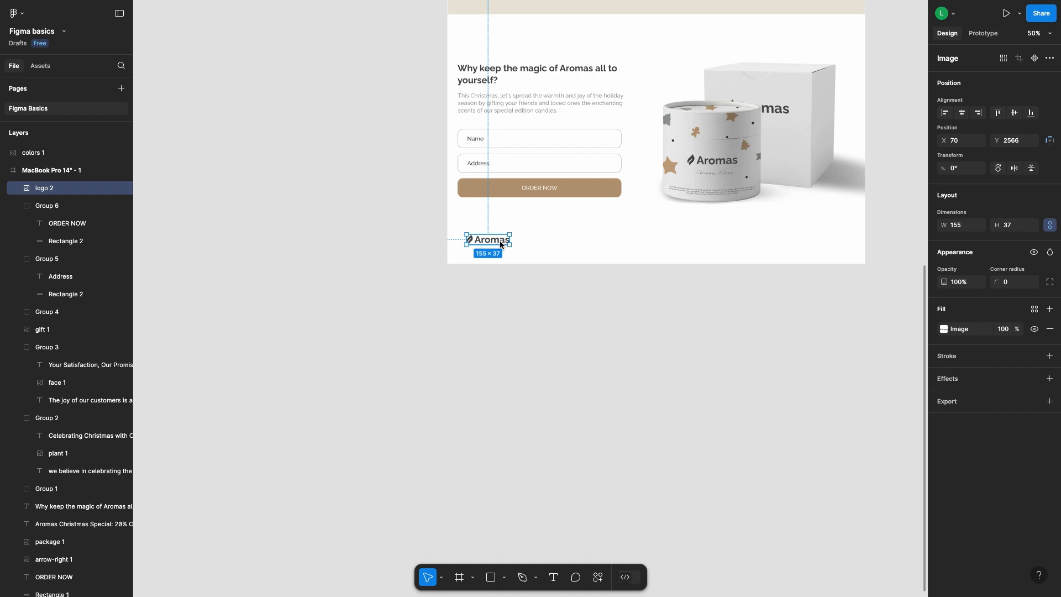
{"action": "left_click", "coordinate": [569, 267]}
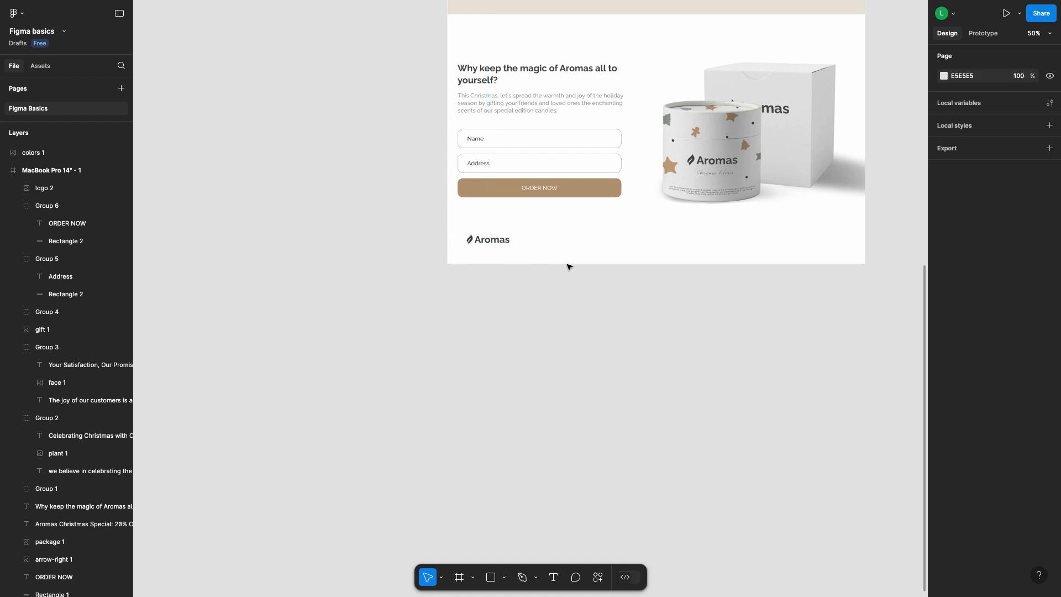
{"action": "left_click_drag", "start_coordinate": [488, 240], "coordinate": [479, 251]}
{"action": "left_click", "coordinate": [71, 171]}
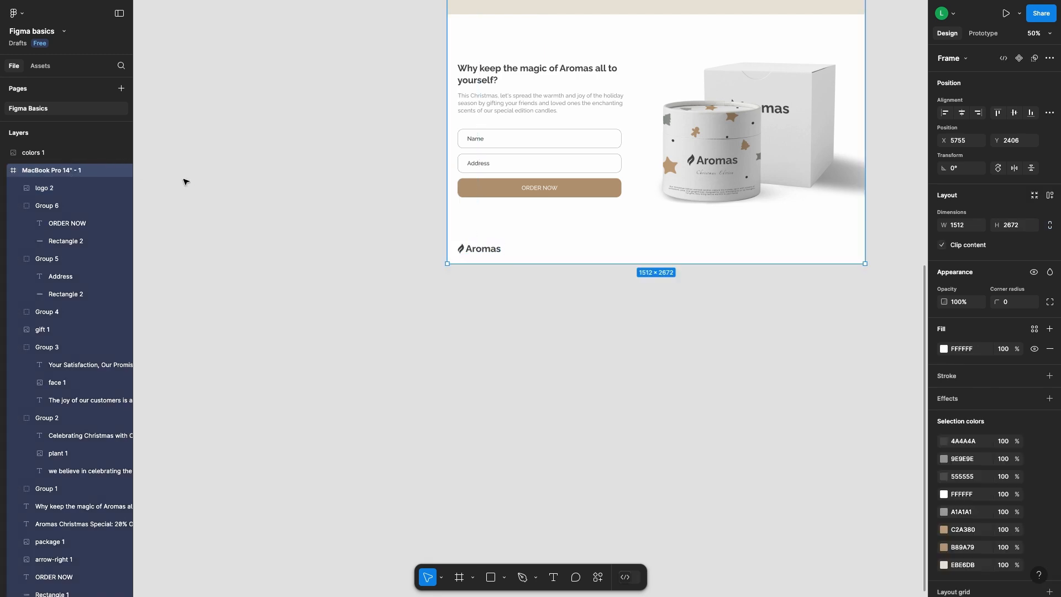
{"action": "left_click_drag", "start_coordinate": [654, 266], "coordinate": [653, 293]}
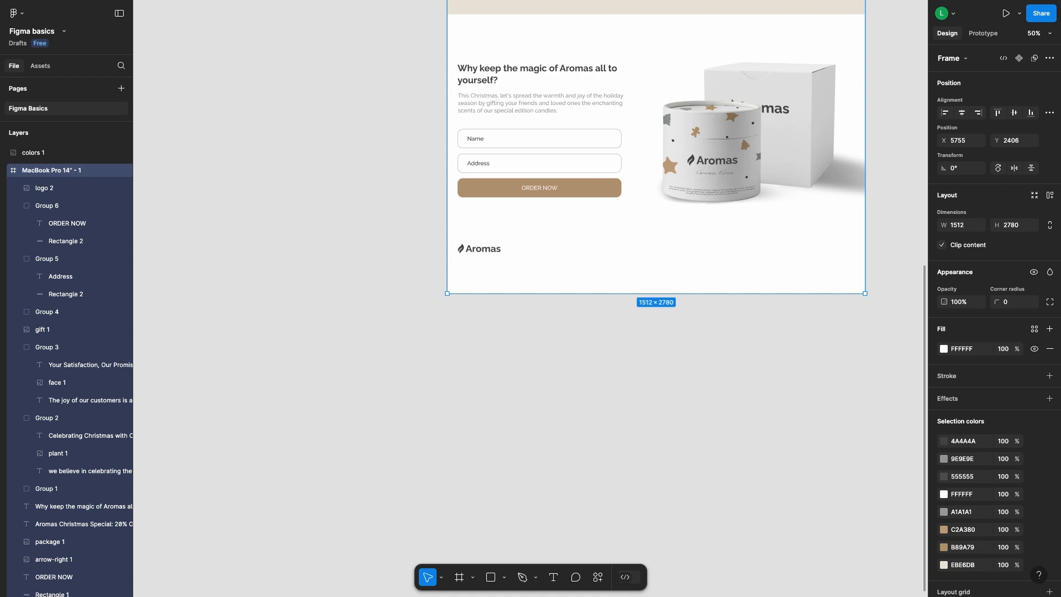
Bring in the Facebook and Instagram icons and place them near the footer's right edge
{"action": "left_click_drag", "start_coordinate": [1058, 332], "coordinate": [736, 273]}
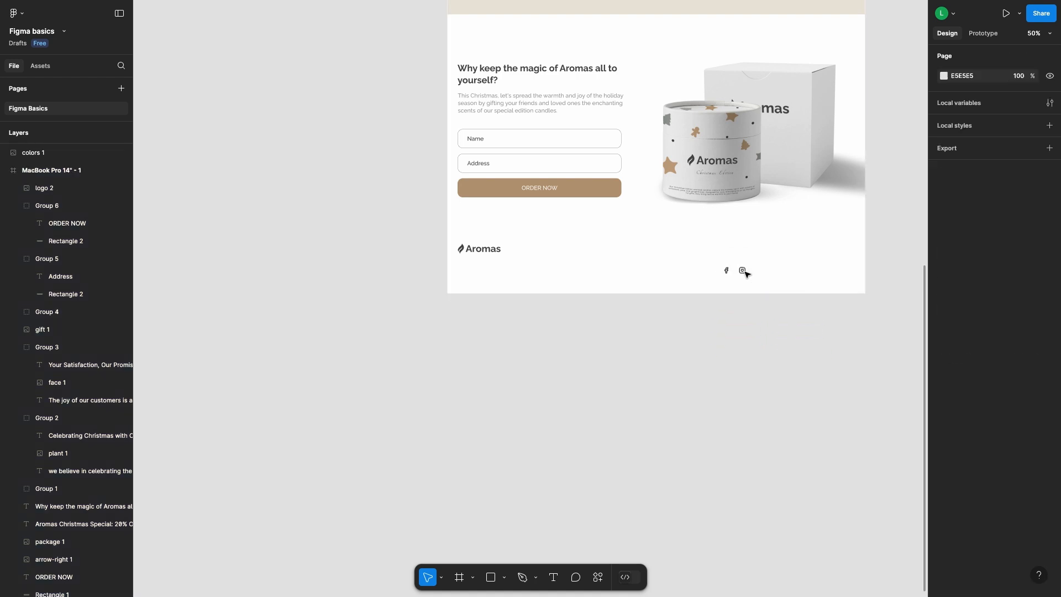
{"action": "left_click_drag", "start_coordinate": [741, 273], "coordinate": [844, 263]}
{"action": "left_click", "coordinate": [856, 277]}
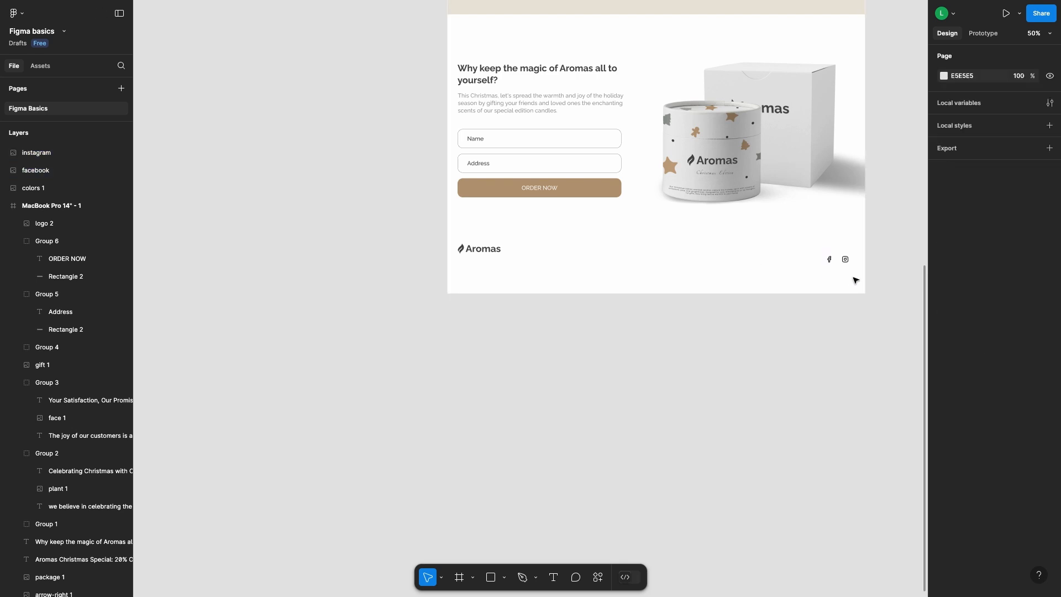
Align the footer's logo, Facebook icon and Instagram icon on their vertical centres
{"action": "left_click_drag", "start_coordinate": [548, 271], "coordinate": [442, 241]}
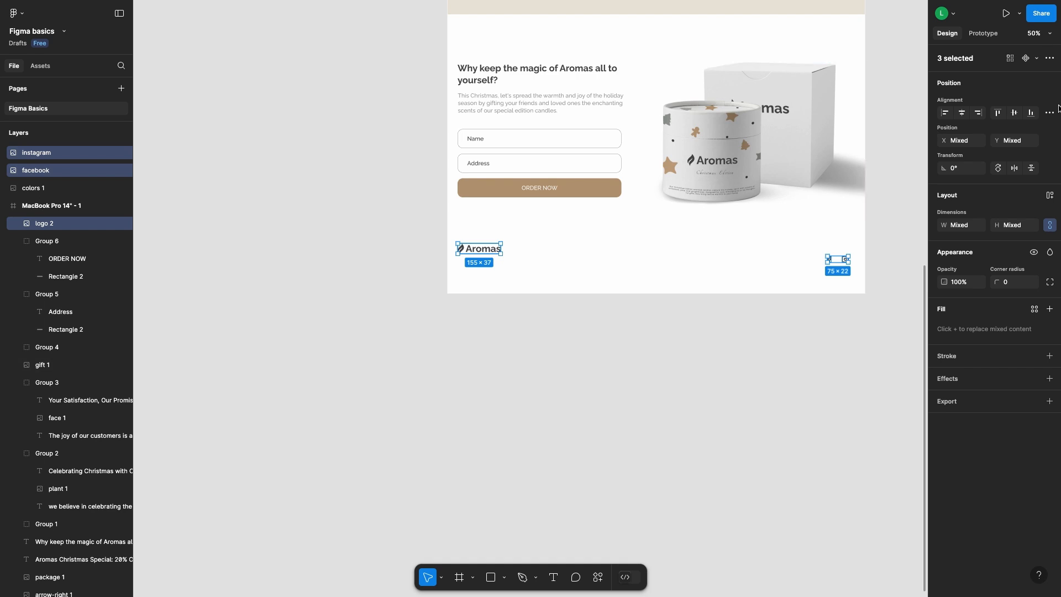
{"action": "left_click", "coordinate": [1017, 113]}
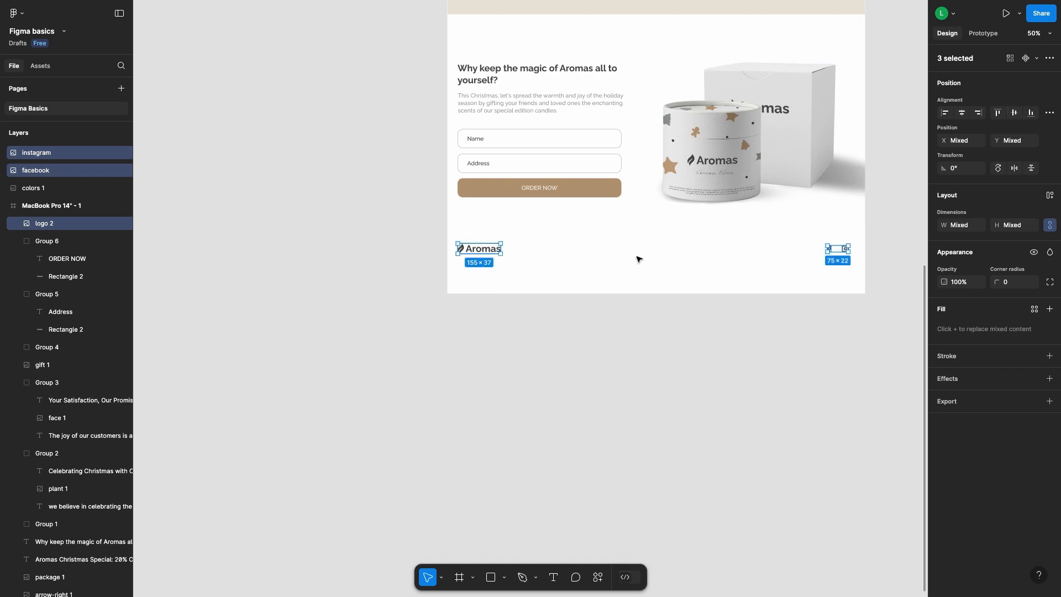
{"action": "left_click", "coordinate": [641, 281]}
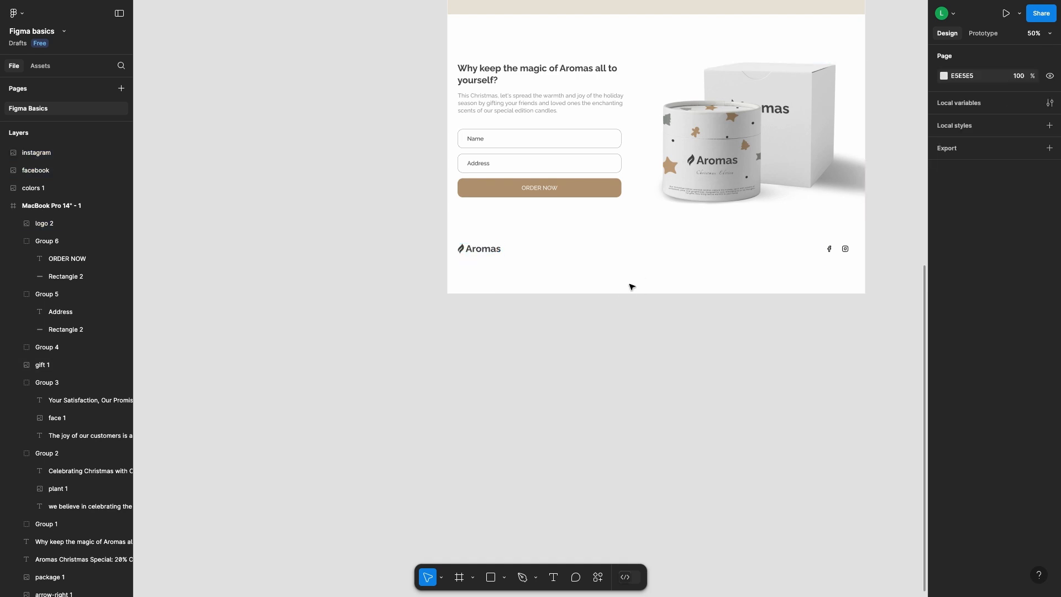
Add the text "2024 all rights received" at the bottom of the footer and recolour it light grey
{"action": "key", "text": "t"}
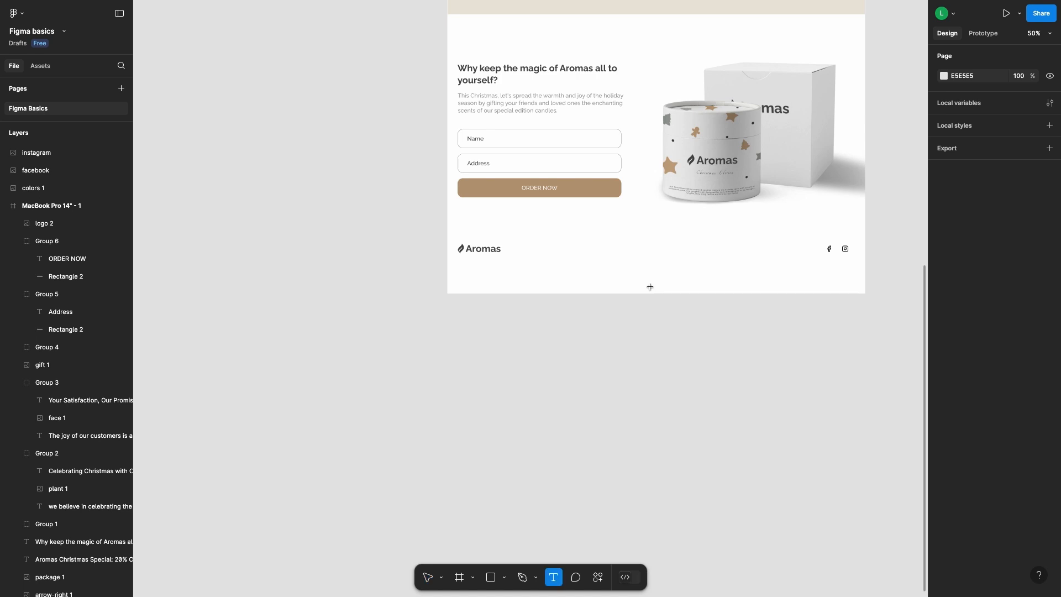
{"action": "left_click", "coordinate": [625, 279]}
{"action": "type", "text": "2024 all rights received"}
{"action": "key", "text": "Escape"}
{"action": "left_click", "coordinate": [943, 467]}
{"action": "left_click_drag", "start_coordinate": [796, 449], "coordinate": [784, 374]}
Change the font weight of the footer's rights text and reduce its font size to tiny fine print
{"action": "left_click", "coordinate": [961, 364]}
{"action": "left_click", "coordinate": [967, 313]}
{"action": "left_click", "coordinate": [1005, 364]}
{"action": "key", "text": "Down"}
{"action": "key", "text": "Down"}
{"action": "key", "text": "Down"}
{"action": "key", "text": "Down"}
{"action": "key", "text": "Down"}
{"action": "key", "text": "Down"}
{"action": "key", "text": "Down"}
{"action": "key", "text": "Down"}
{"action": "key", "text": "Down"}
{"action": "key", "text": "Down"}
{"action": "key", "text": "Down"}
{"action": "key", "text": "Down"}
{"action": "key", "text": "Down"}
{"action": "key", "text": "Down"}
{"action": "key", "text": "Down"}
{"action": "key", "text": "Down"}
Centre the "2024 all rights received" text horizontally on the page
{"action": "left_click", "coordinate": [658, 288]}
{"action": "left_click", "coordinate": [657, 283]}
{"action": "left_click", "coordinate": [961, 113]}
Move the footer's logo and social icons together lower, closer to the rights text
{"action": "left_click_drag", "start_coordinate": [463, 227], "coordinate": [849, 262]}
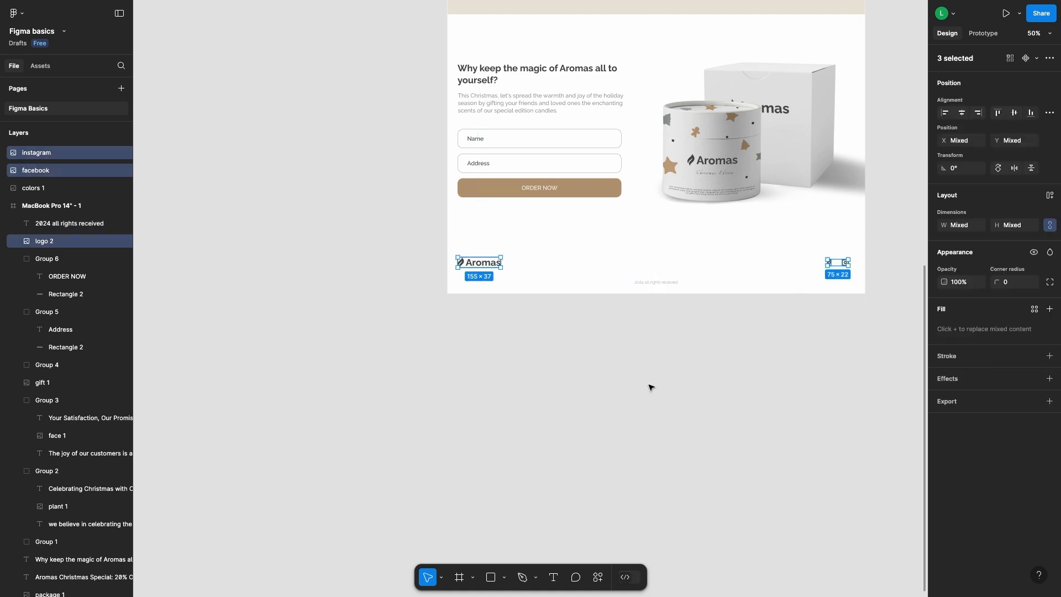
{"action": "left_click", "coordinate": [641, 372]}
{"action": "scroll", "coordinate": [643, 373], "scroll_direction": "up", "scroll_amount": 4}
{"action": "scroll", "coordinate": [642, 374], "scroll_direction": "down", "scroll_amount": 5}
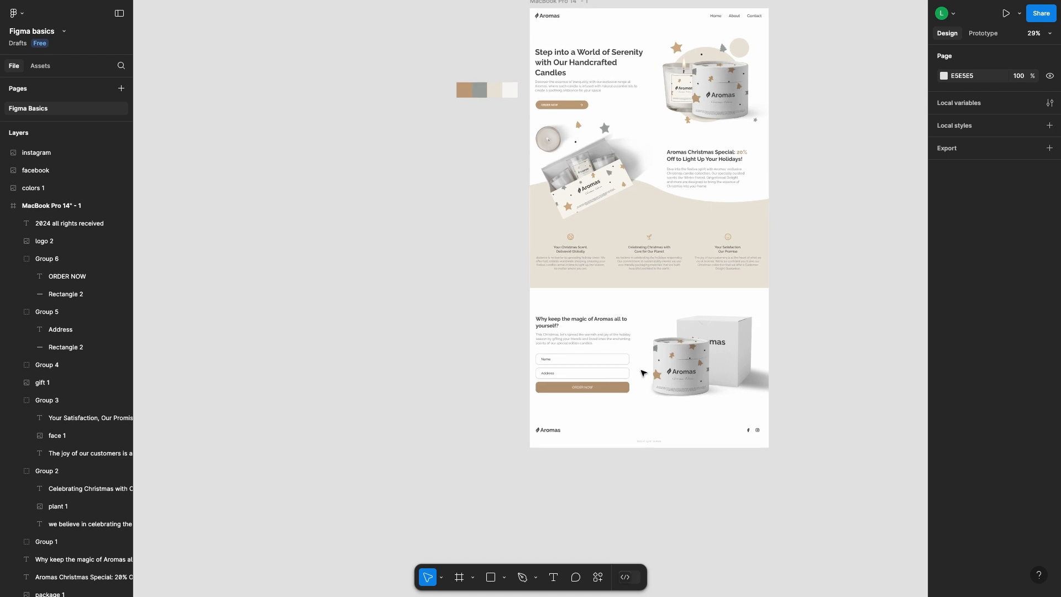
Rename the "MacBook Pro 14" - 1" page frame as "aromas"
{"action": "left_click_drag", "start_coordinate": [504, 168], "coordinate": [383, 254]}
{"action": "left_click_drag", "start_coordinate": [375, 256], "coordinate": [380, 256]}
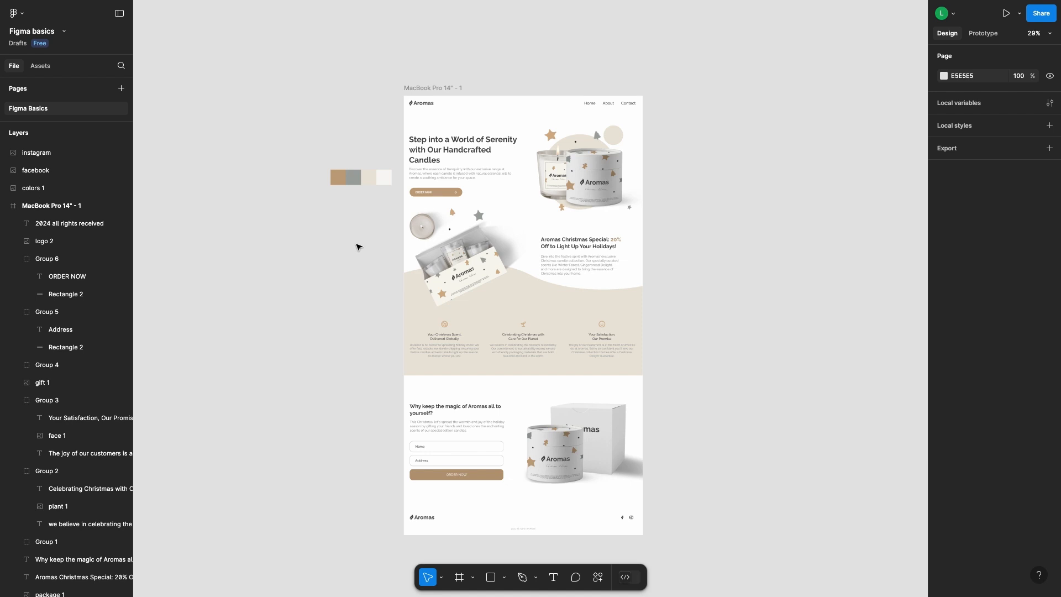
{"action": "left_click", "coordinate": [435, 90]}
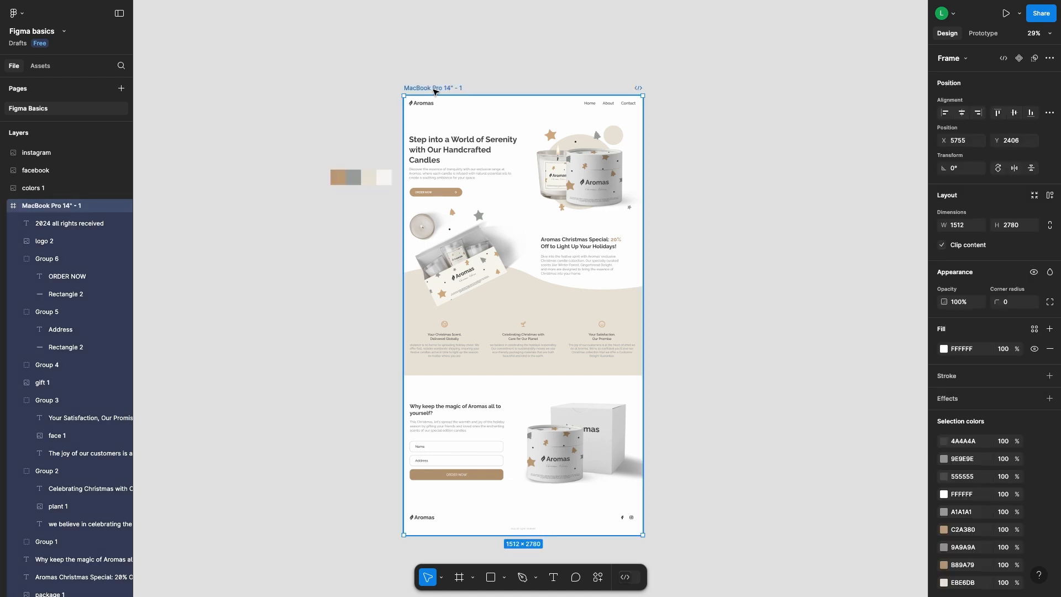
{"action": "double_click", "coordinate": [58, 207]}
{"action": "type", "text": "aromas"}
{"action": "key", "text": "Return"}
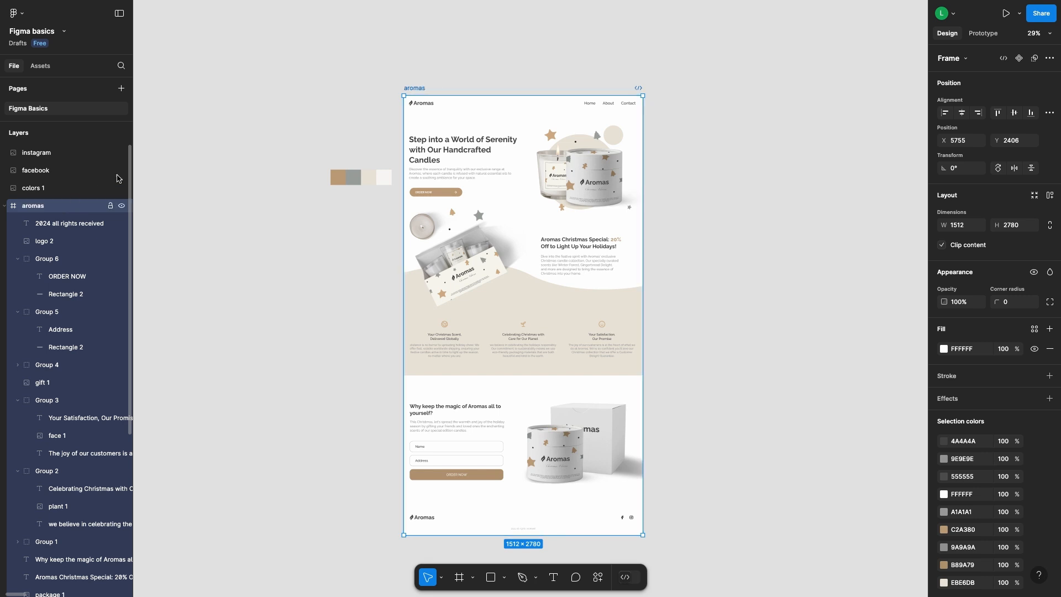
Add an export setting at 1x in PNG format to the aromas frame
{"action": "left_click", "coordinate": [428, 85]}
{"action": "left_click", "coordinate": [423, 89]}
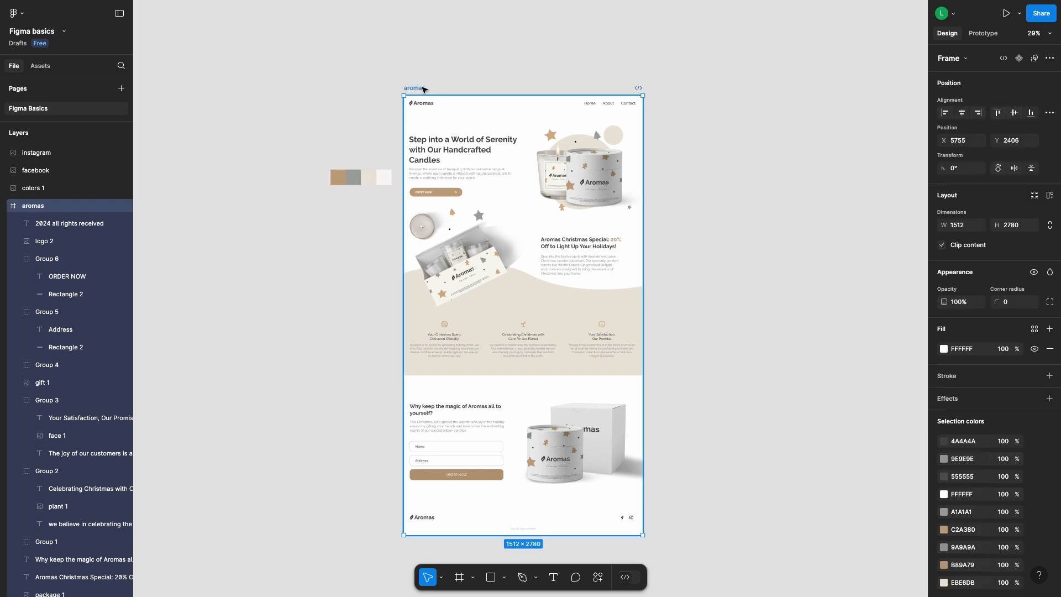
{"action": "scroll", "coordinate": [951, 408], "scroll_direction": "down", "scroll_amount": 3}
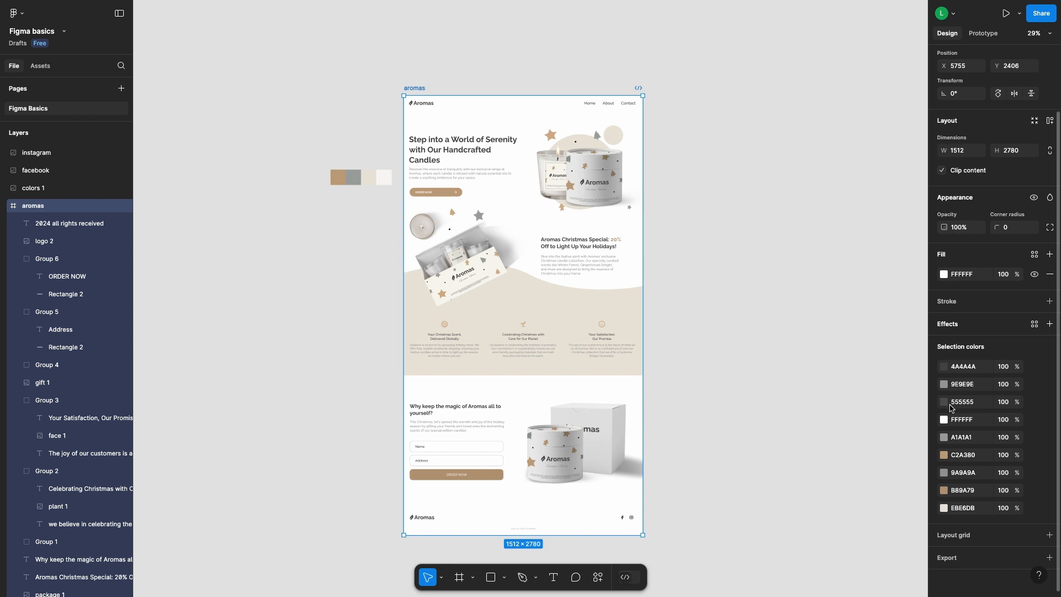
{"action": "left_click", "coordinate": [951, 557]}
{"action": "scroll", "coordinate": [952, 551], "scroll_direction": "down", "scroll_amount": 3}
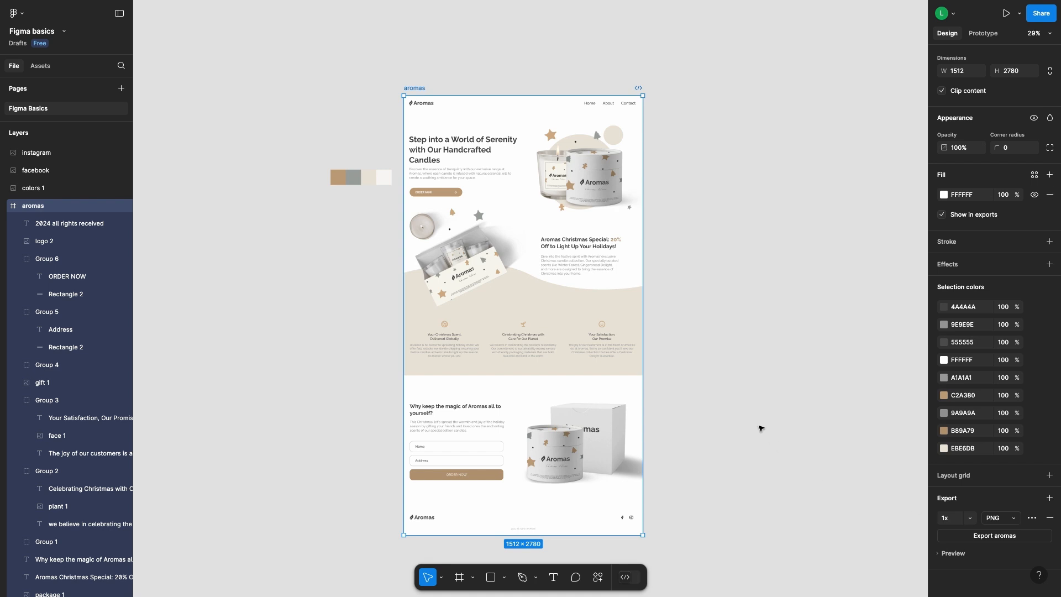
{"action": "scroll", "coordinate": [759, 427], "scroll_direction": "down", "scroll_amount": 1}
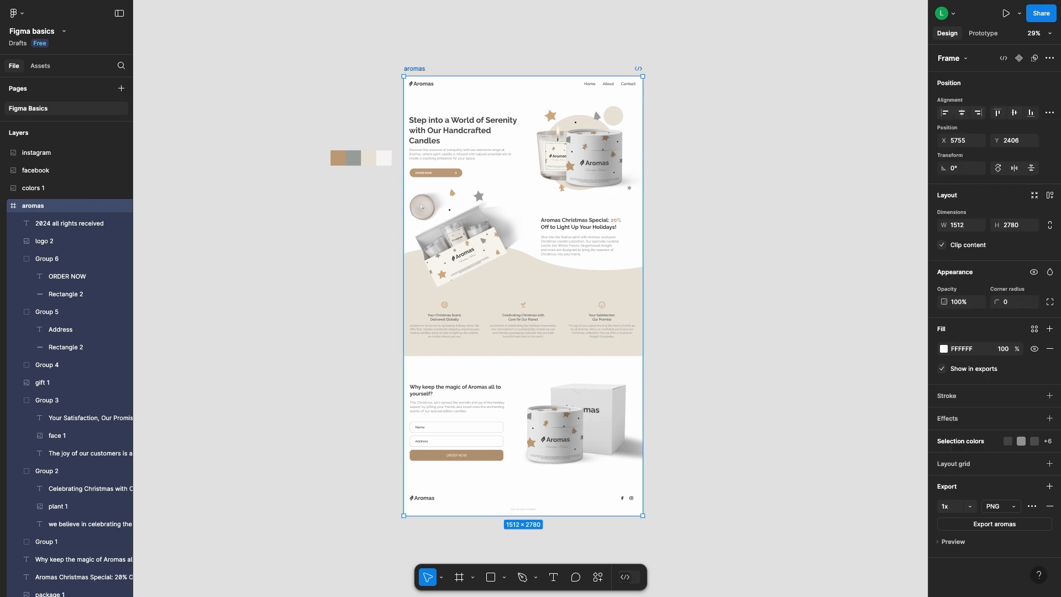